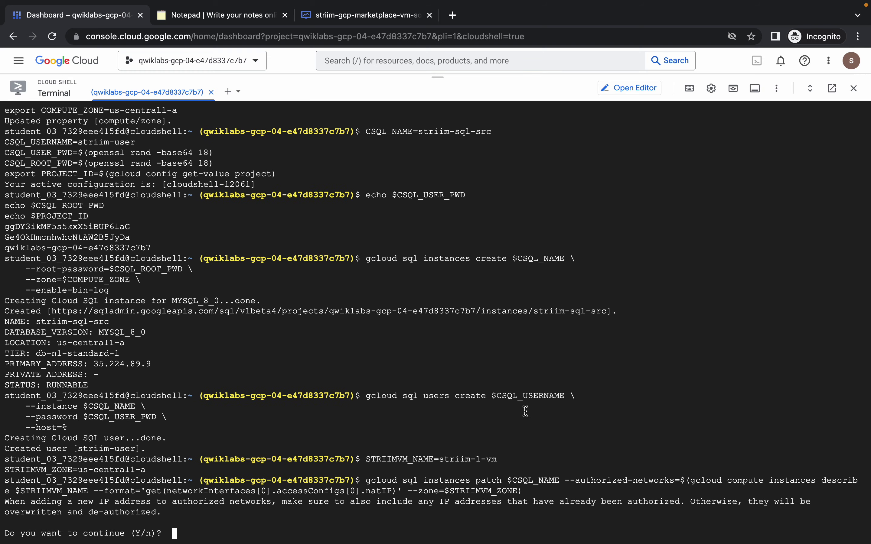
Step: Confirm the patch that adds the Striim VM's IP address to the Cloud SQL instance's authorized networks
type("Y")
key("Return")
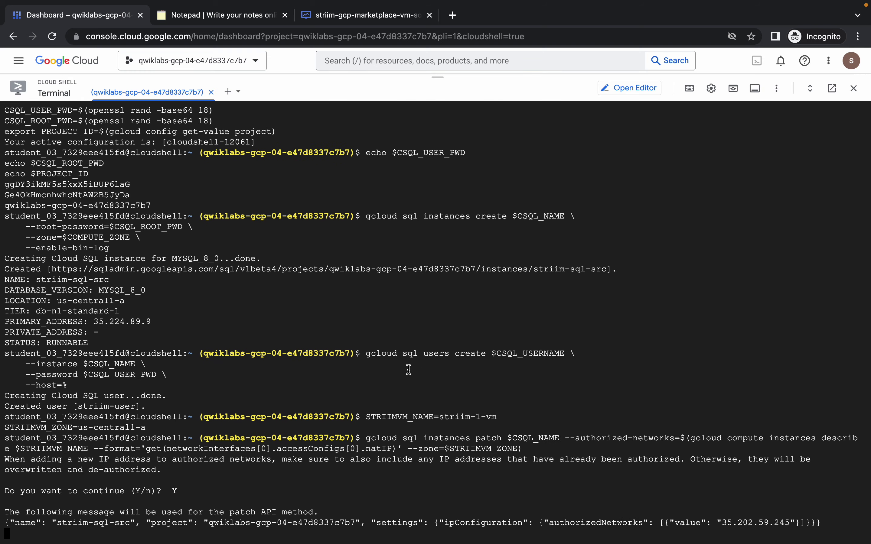
Step: Visit the Striim site from the striim-1 deployment page, accepting its cookies and end user license agreement
key("ctrl+Left")
scroll(292, 362, "down", 5)
key("ctrl+Right")
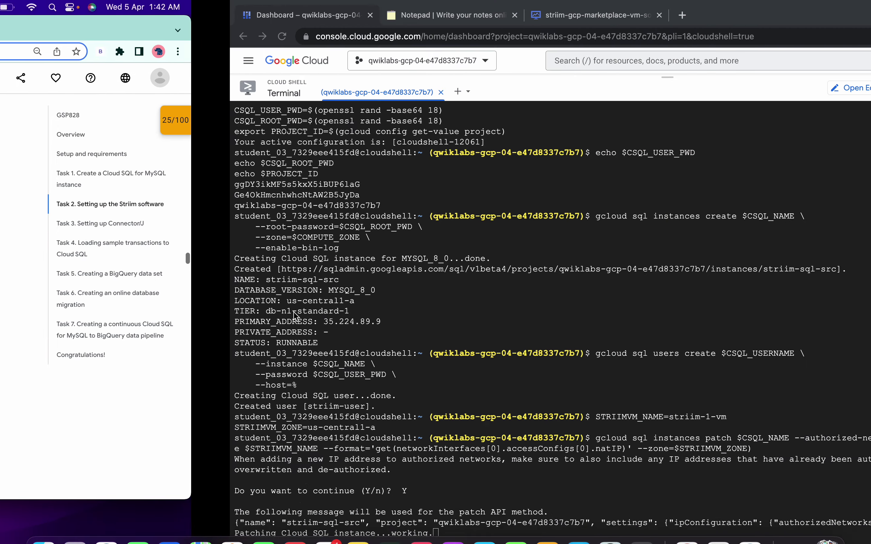
left_click(348, 19)
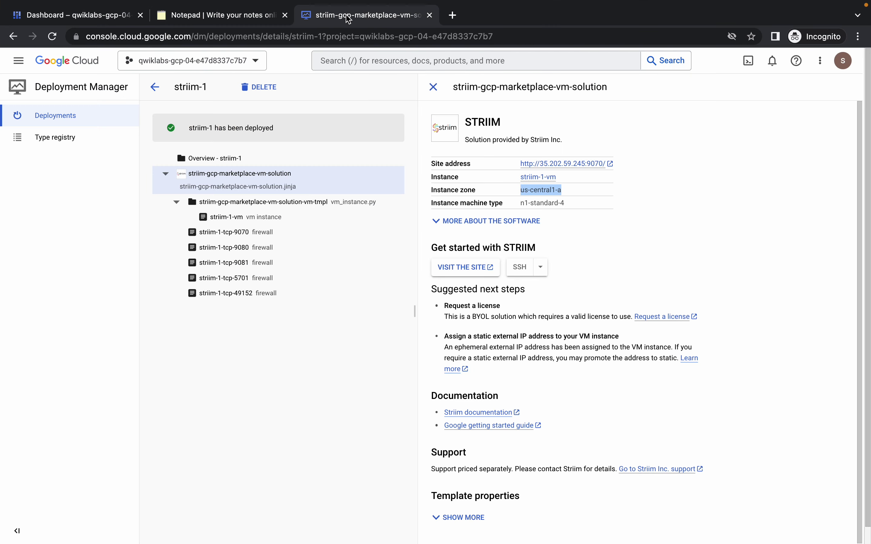
left_click(475, 270)
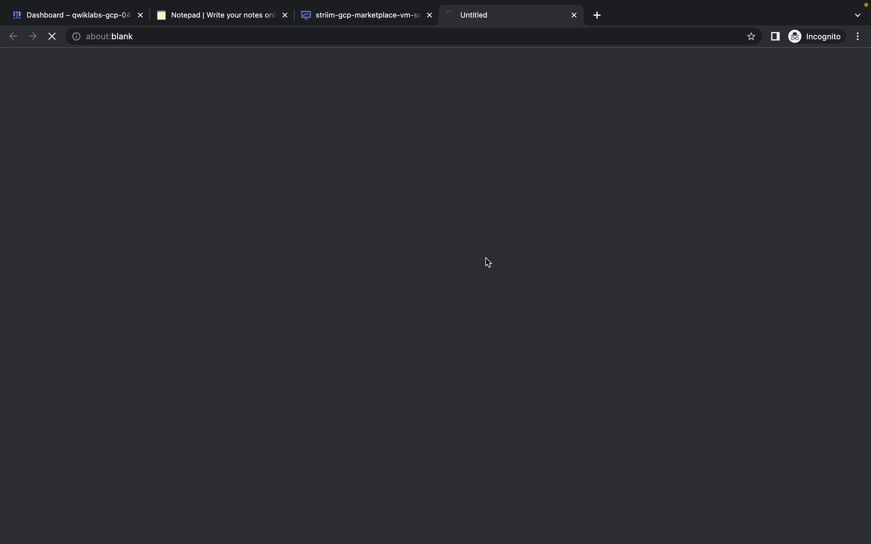
left_click(379, 21)
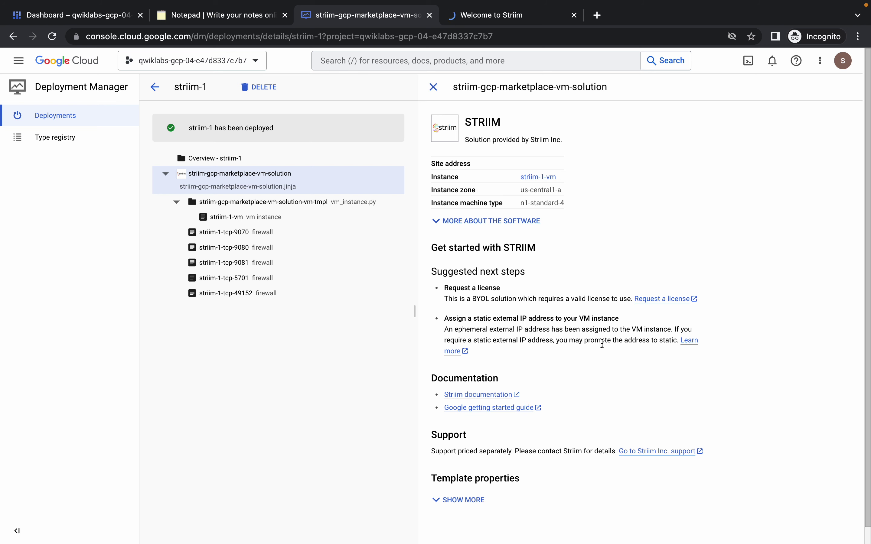
left_click(493, 23)
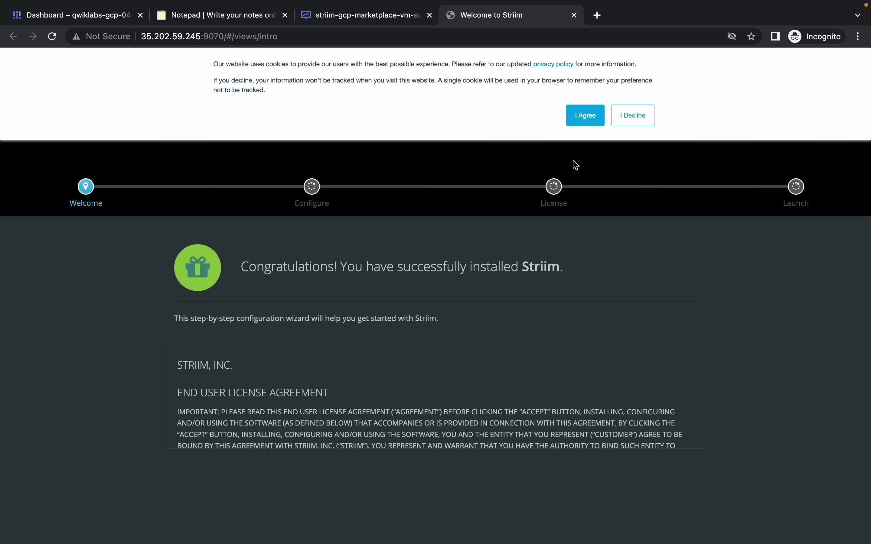
left_click(583, 120)
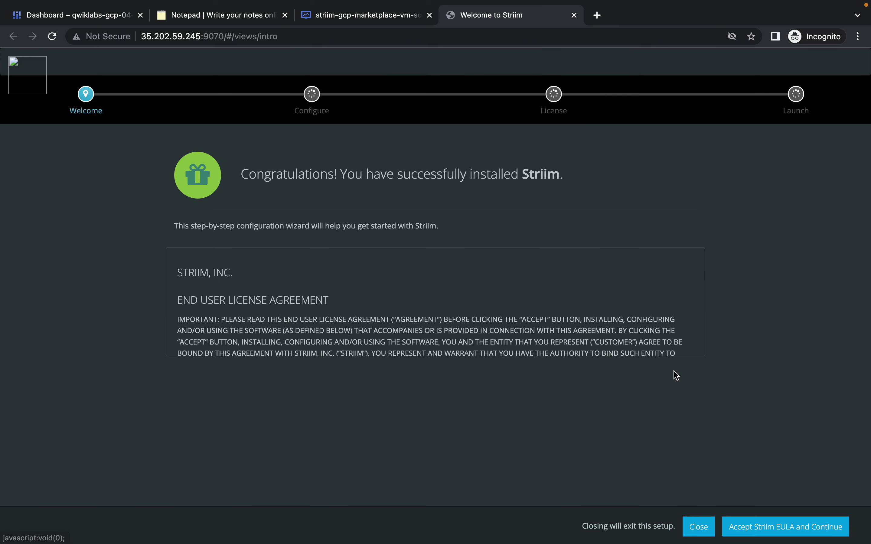
left_click(752, 529)
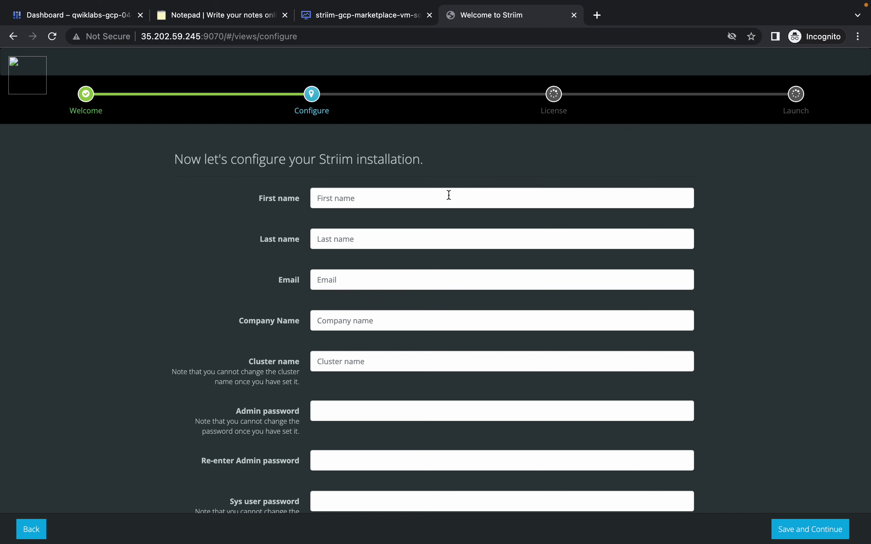
Step: Fill in the first name, last name and email of the Striim installation, using the lab's username as the email
right_click(432, 202)
left_click(366, 204)
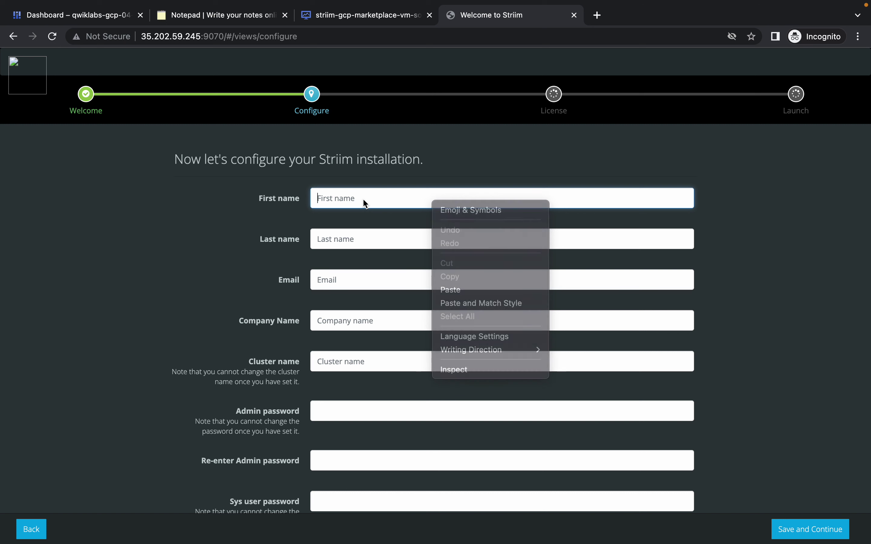
type("quick")
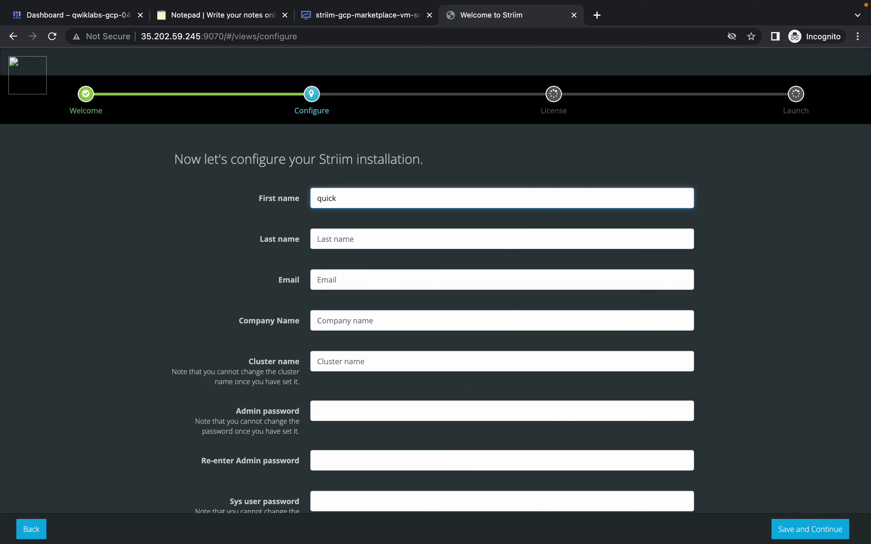
key("Tab")
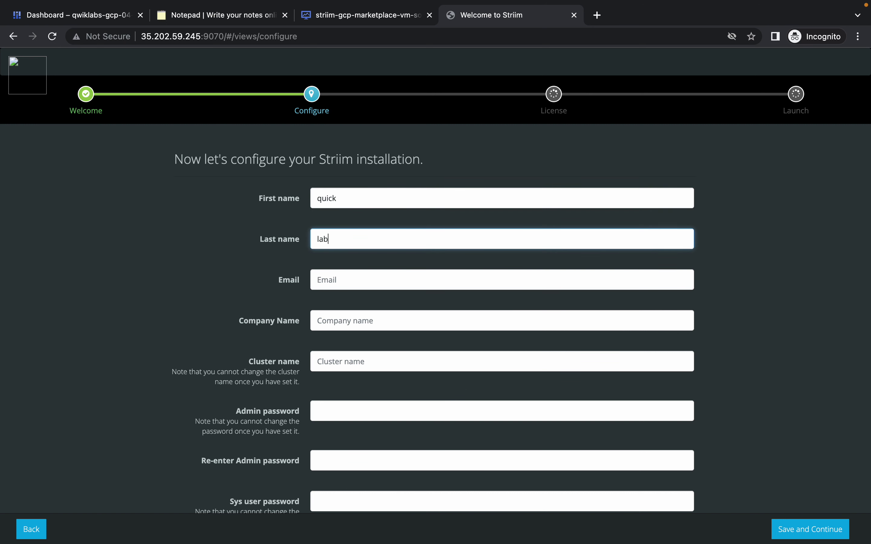
key("ctrl+Left")
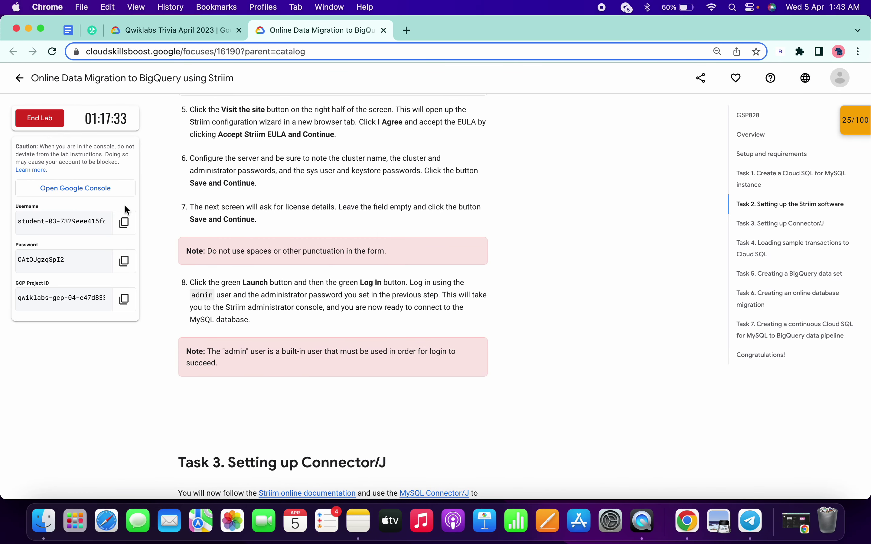
left_click(124, 223)
key("ctrl+Right")
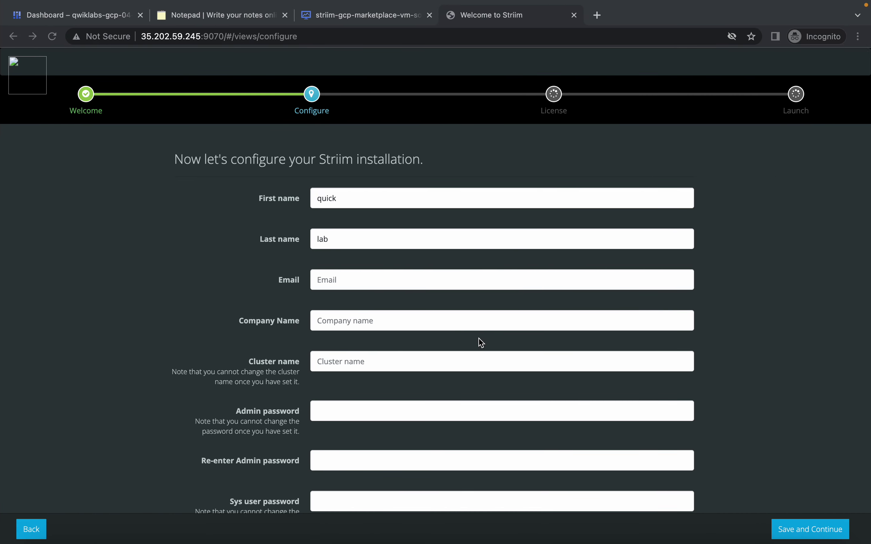
key("super+v")
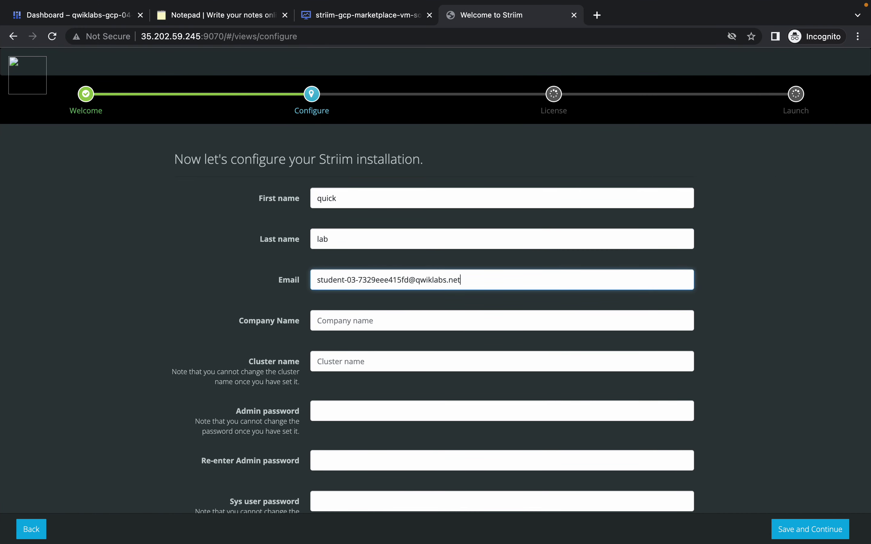
Step: Set the company name to google and the cluster name to quicklab
left_click(324, 321)
type("goo")
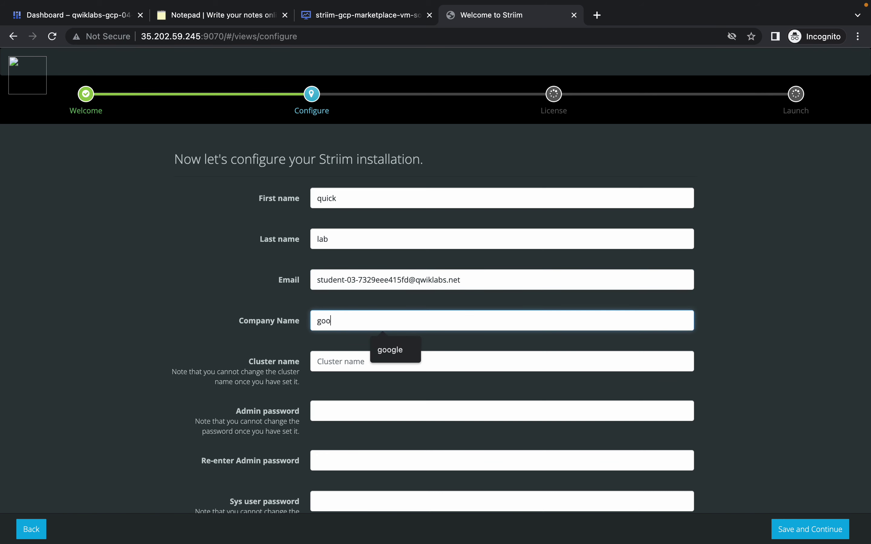
type("gle")
left_click(324, 362)
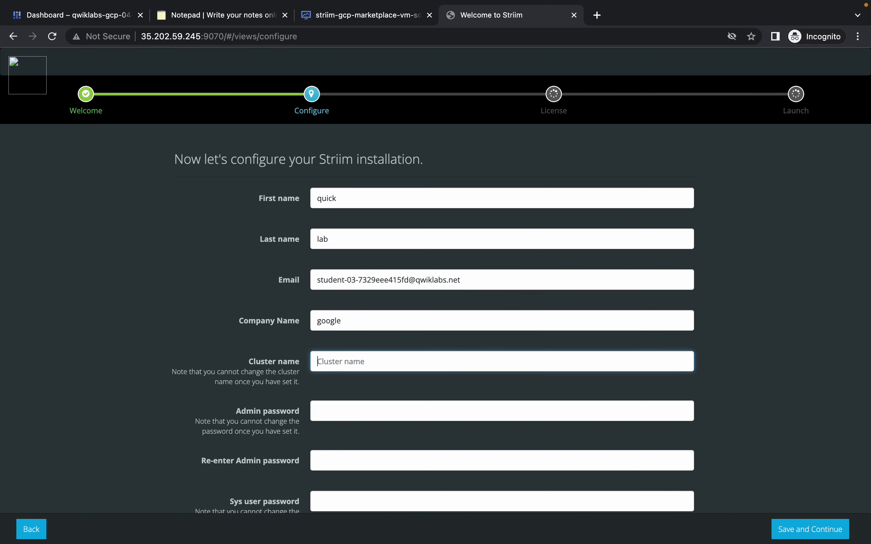
type("quicklab")
Step: Copy the lab account's password from the lab page and enter it as the admin password, including the re-entry field
scroll(445, 336, "down", 5)
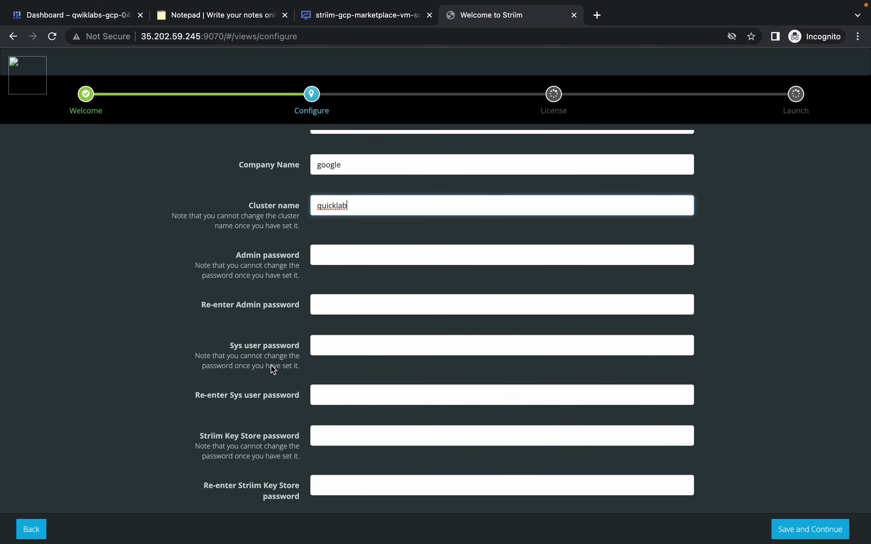
key("ctrl+Left")
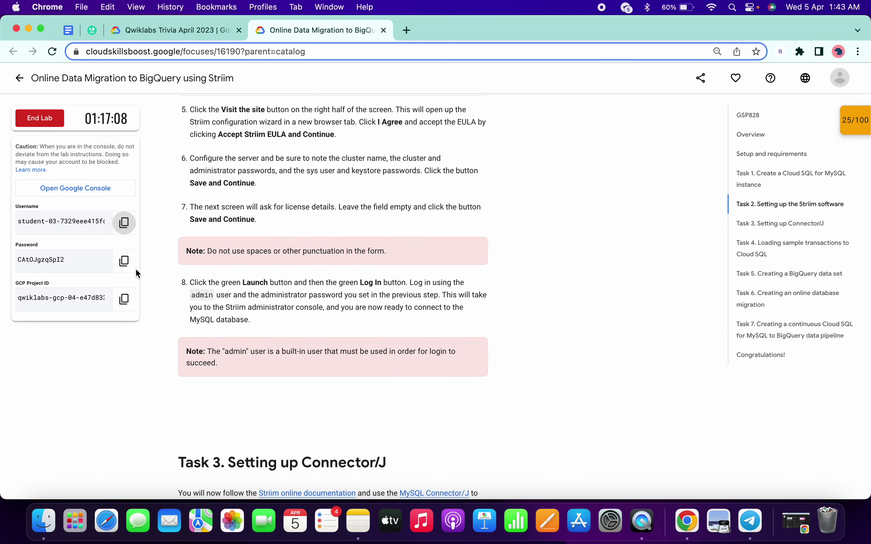
left_click(125, 262)
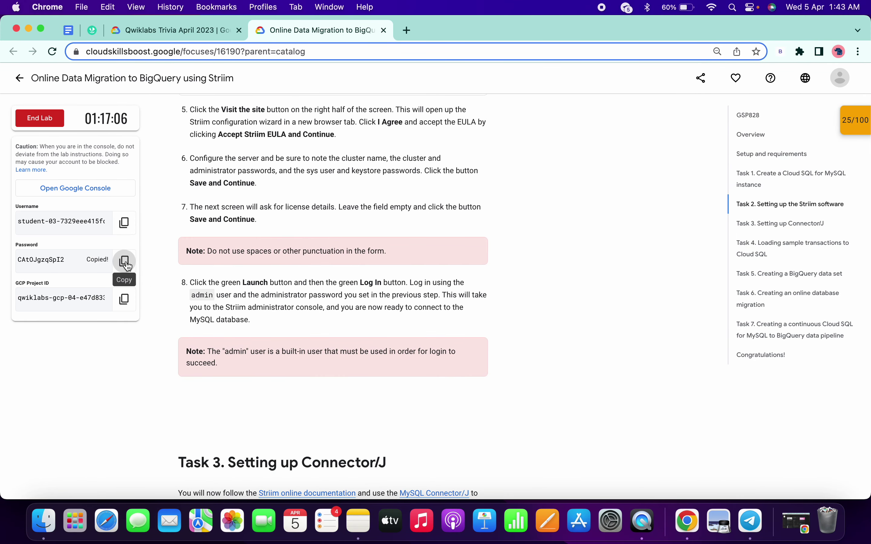
key("ctrl+Right")
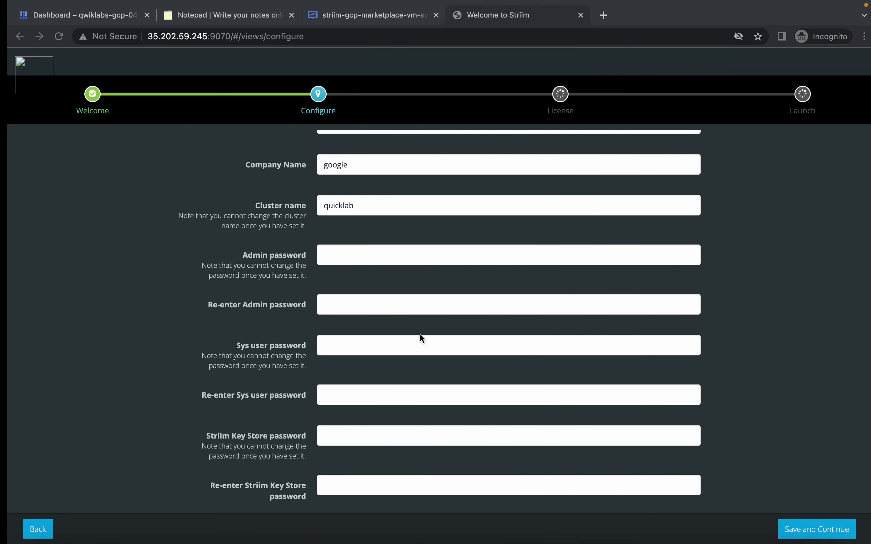
key("Tab")
key("super+v")
key("Tab")
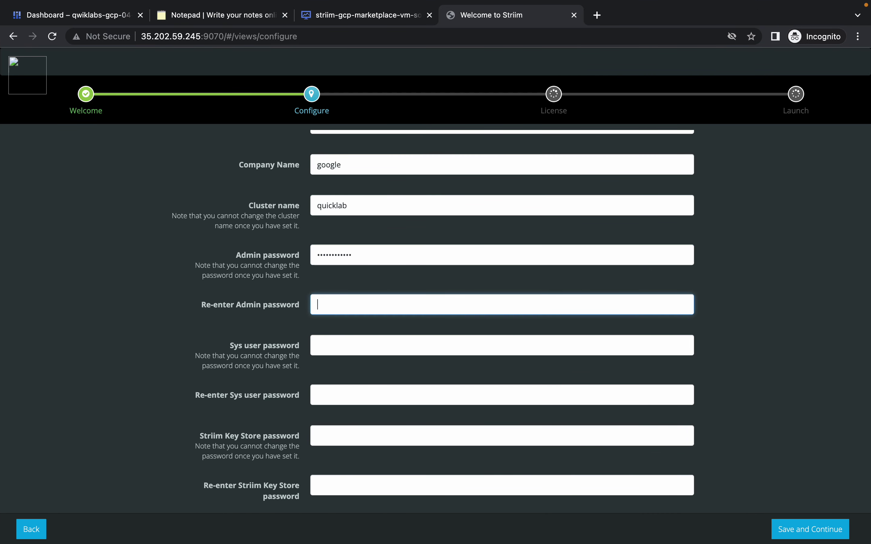
key("super+v")
Step: Enter the same copied password as the sys user password and repeat it for verification
key("Tab")
key("super+v")
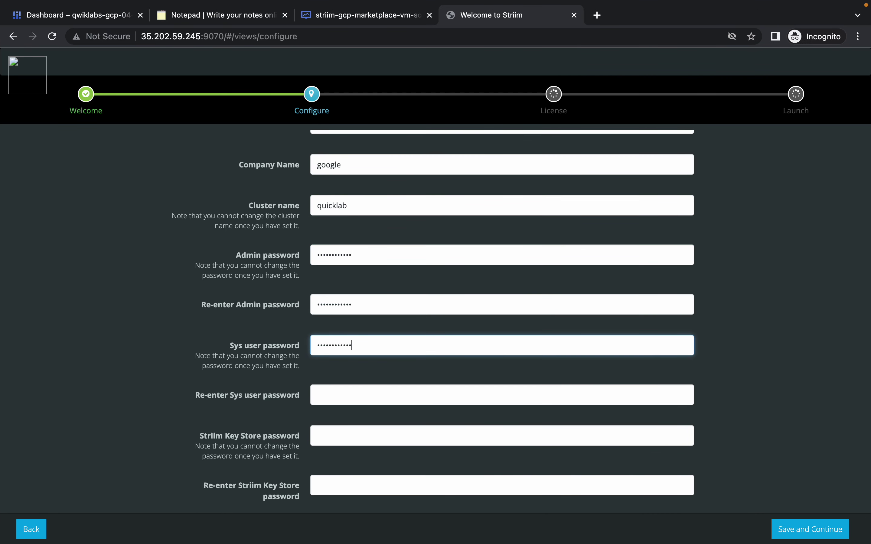
key("Tab")
key("super+v")
Step: Enter the same copied password as the Striim Key Store password and its re-entry, and check the filled form
key("Tab")
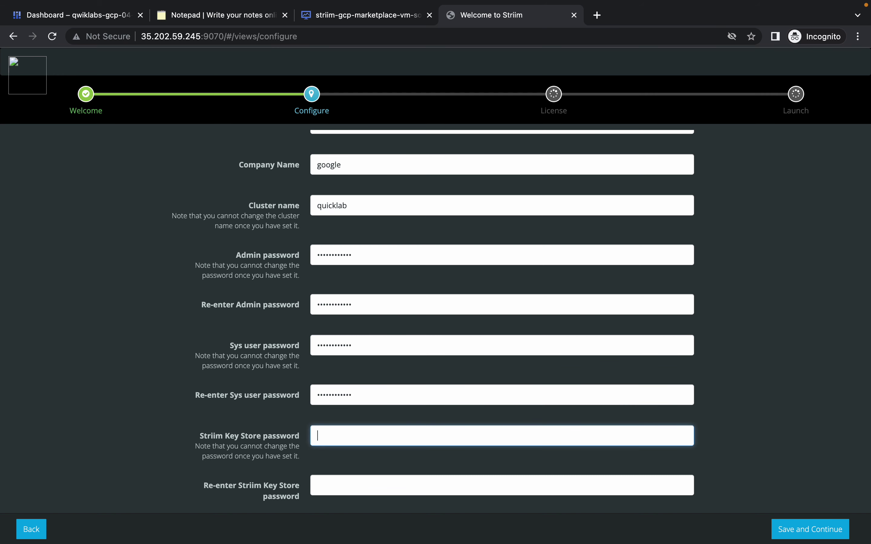
key("super+v")
scroll(502, 309, "down", 1)
key("Tab")
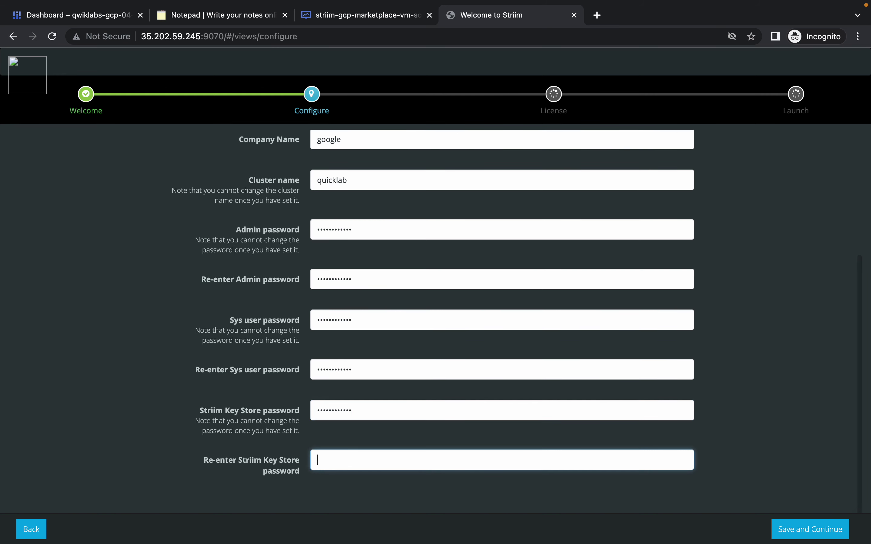
key("super+v")
scroll(502, 310, "up", 3)
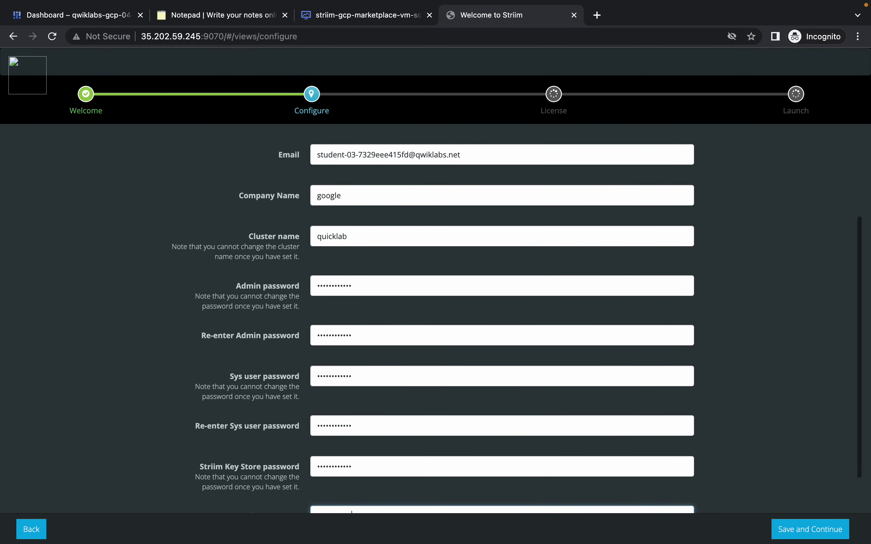
scroll(502, 309, "down", 3)
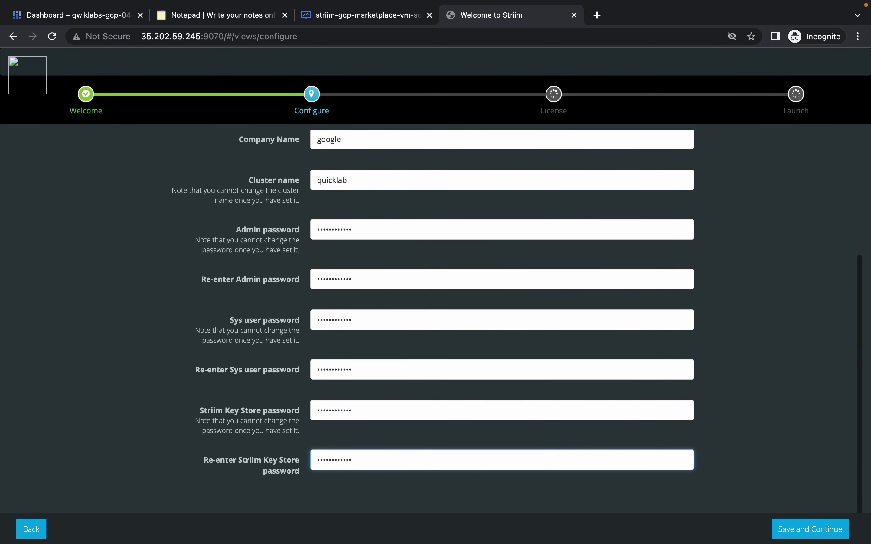
Step: Save the server configuration and launch the Striim server with the license key left blank
left_click(799, 529)
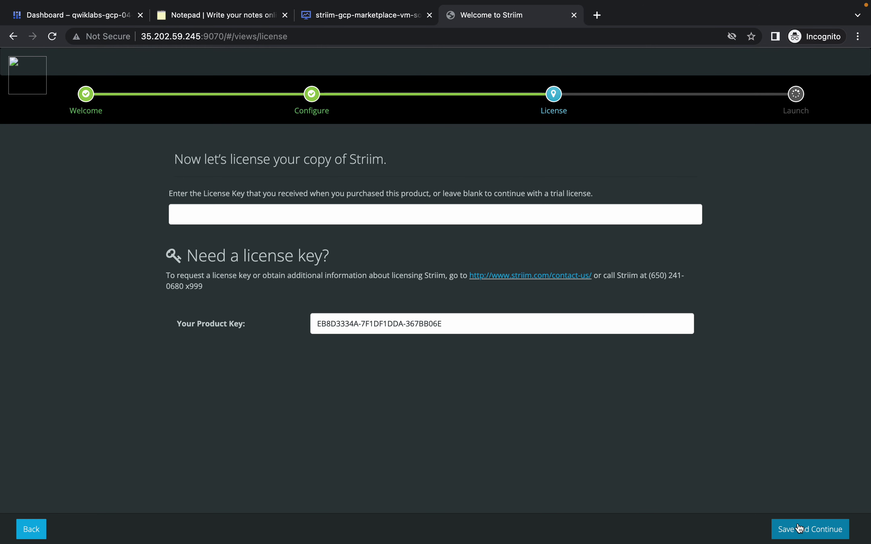
left_click(809, 532)
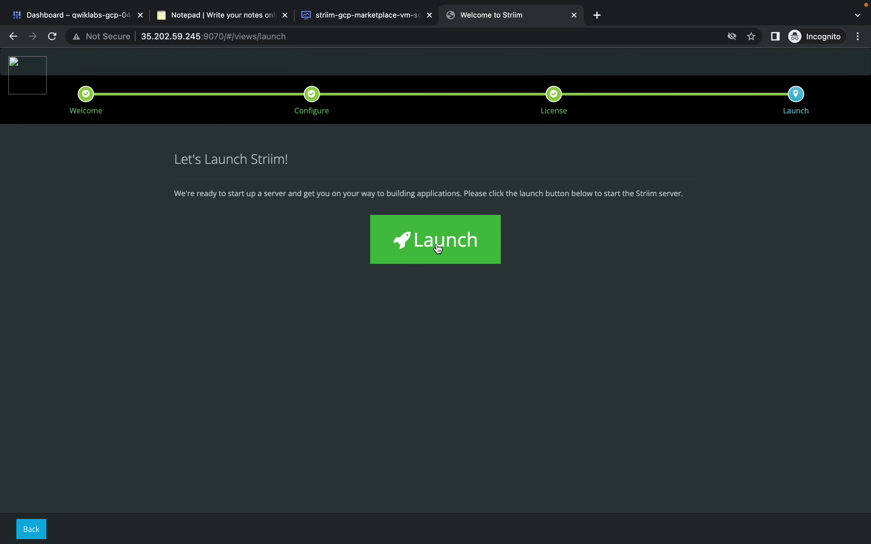
left_click(437, 248)
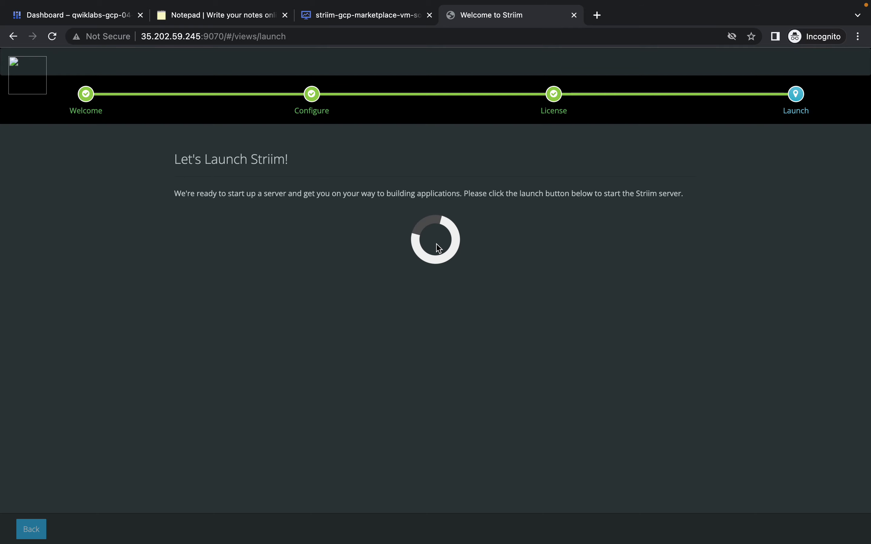
Step: Read the lab's Task 3 instructions and open an SSH session to the Striim VM from the striim-1 deployment page
key("ctrl+Left")
scroll(335, 290, "down", 3)
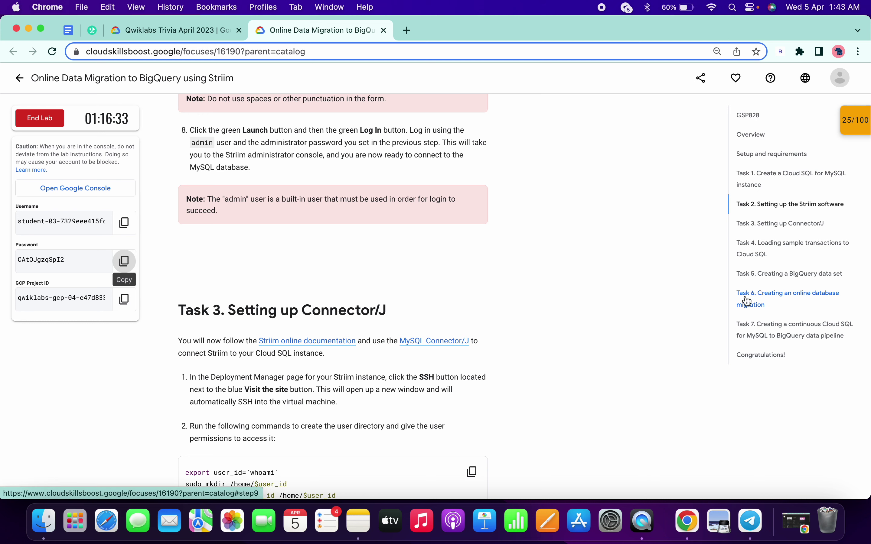
scroll(530, 356, "down", 5)
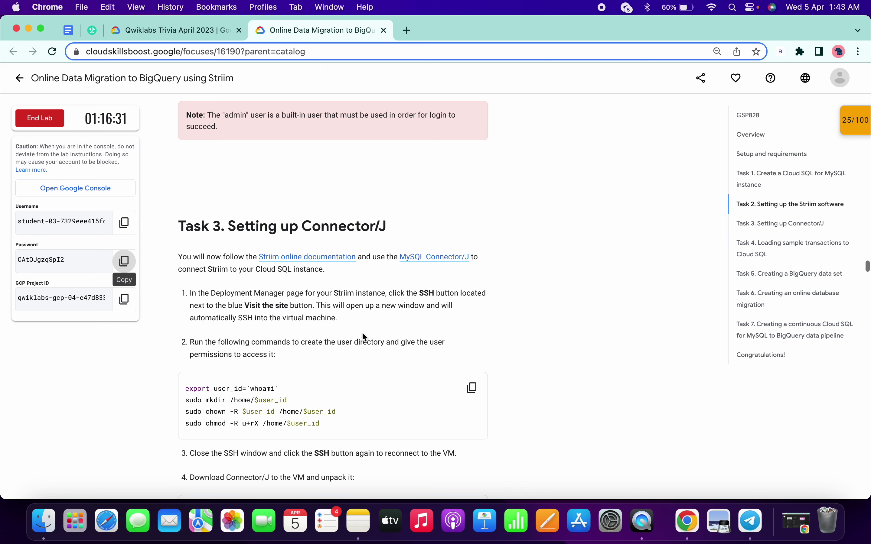
scroll(379, 370, "down", 2)
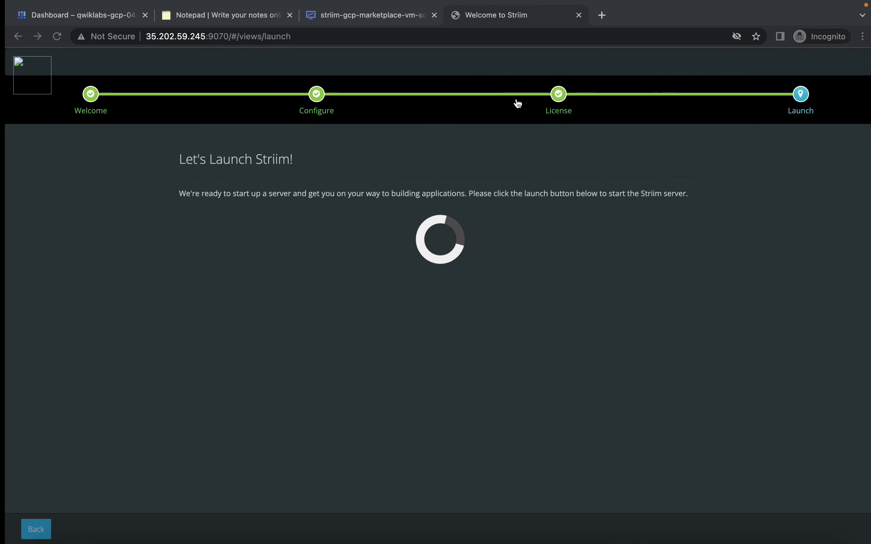
left_click(363, 17)
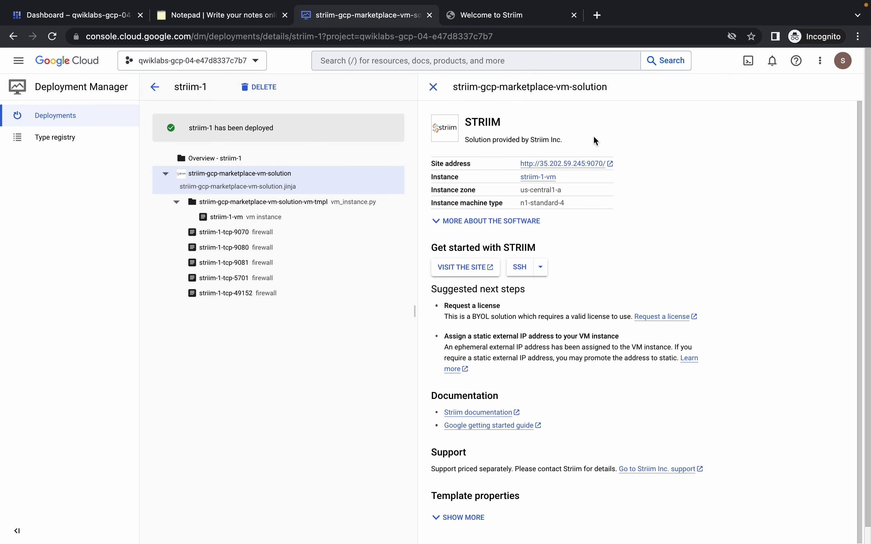
left_click_drag(520, 271, 639, 287)
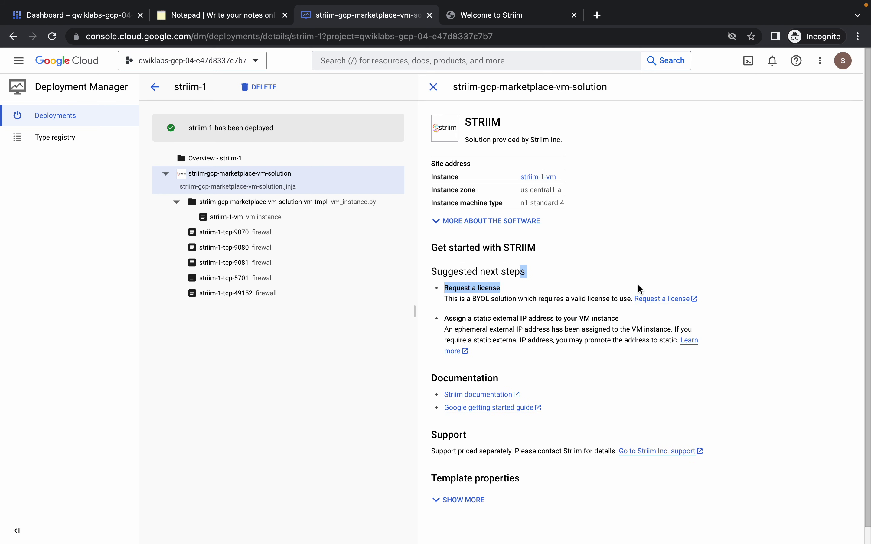
left_click(682, 254)
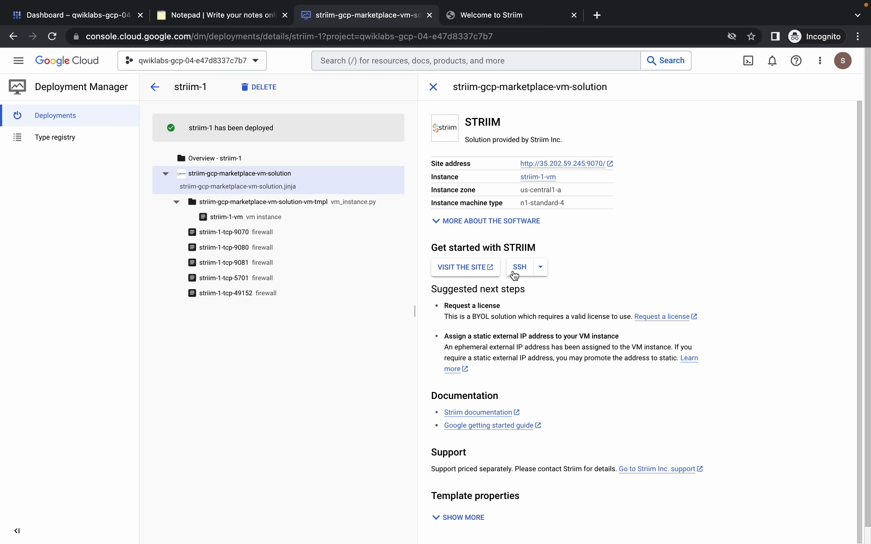
left_click(519, 267)
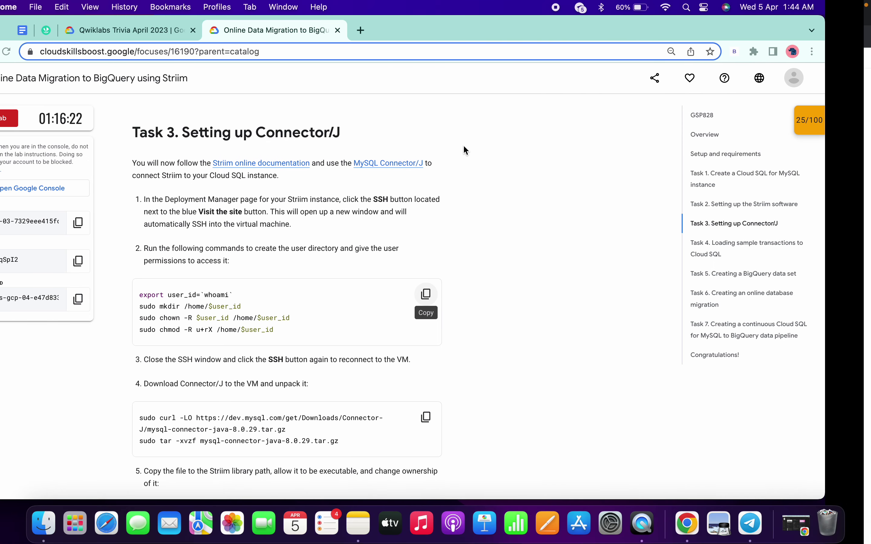
Step: Copy the lab commands that create the user directory and set its ownership and permissions, and run them in the SSH session
left_click(473, 293)
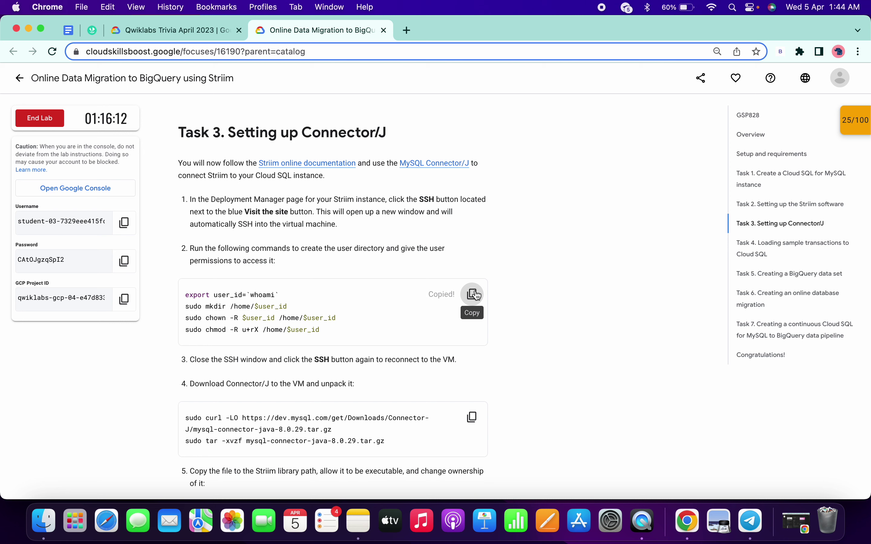
left_click(476, 295)
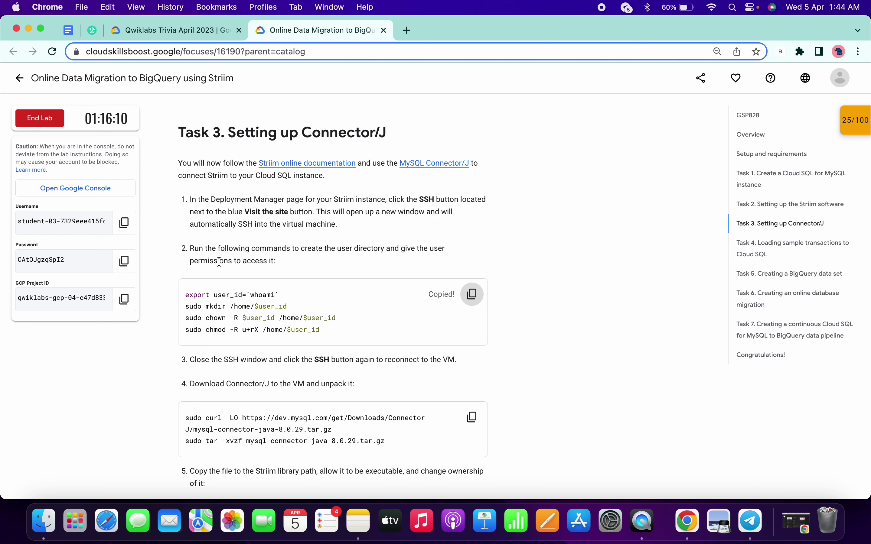
key("ctrl+Right")
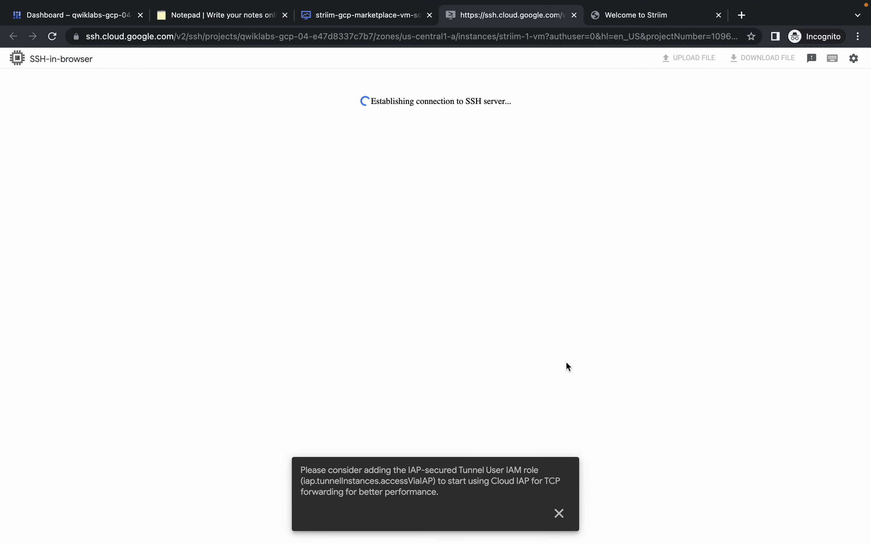
left_click(558, 514)
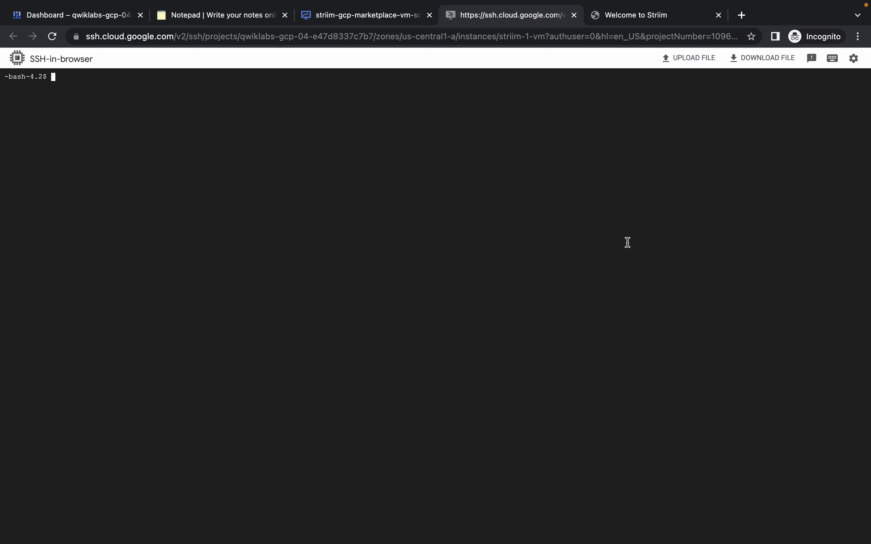
key("super+v")
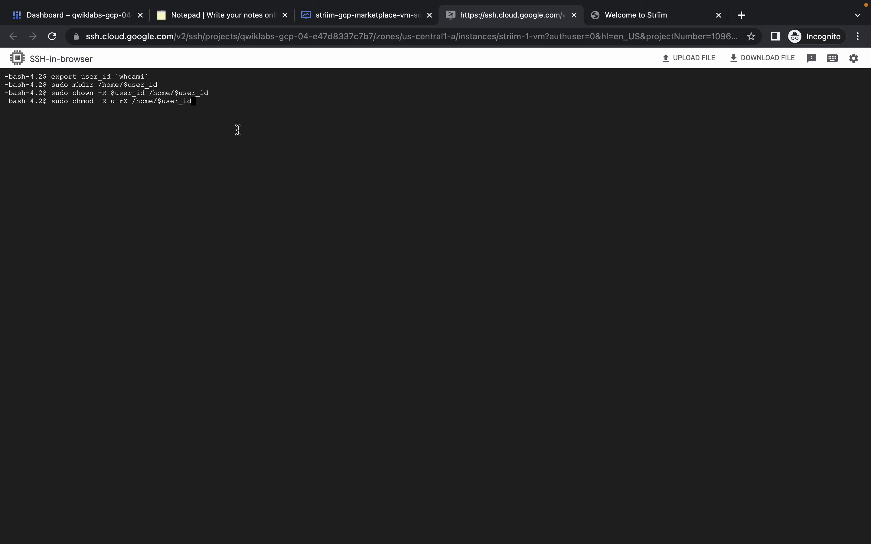
key("Return")
Step: Close the SSH session and reconnect to the Striim VM from the deployment page, following the lab's third instruction
key("ctrl+Left")
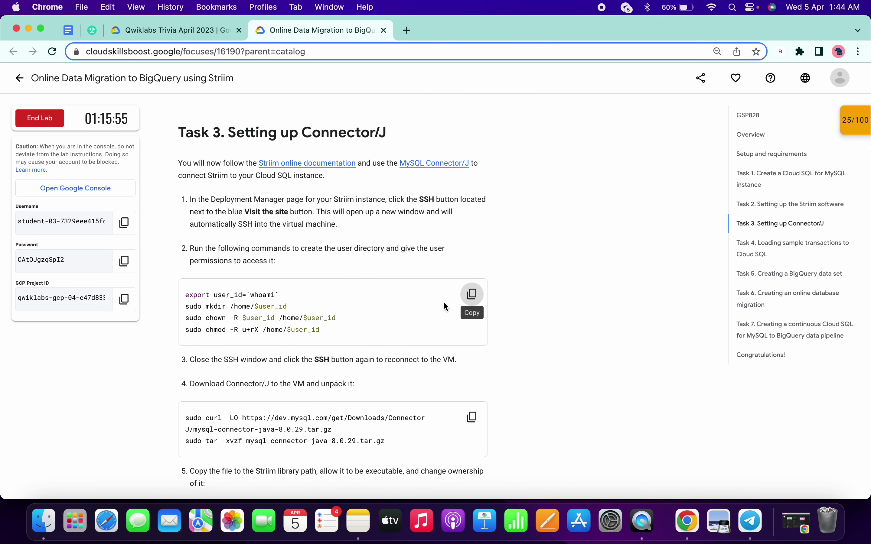
key("ctrl+Right")
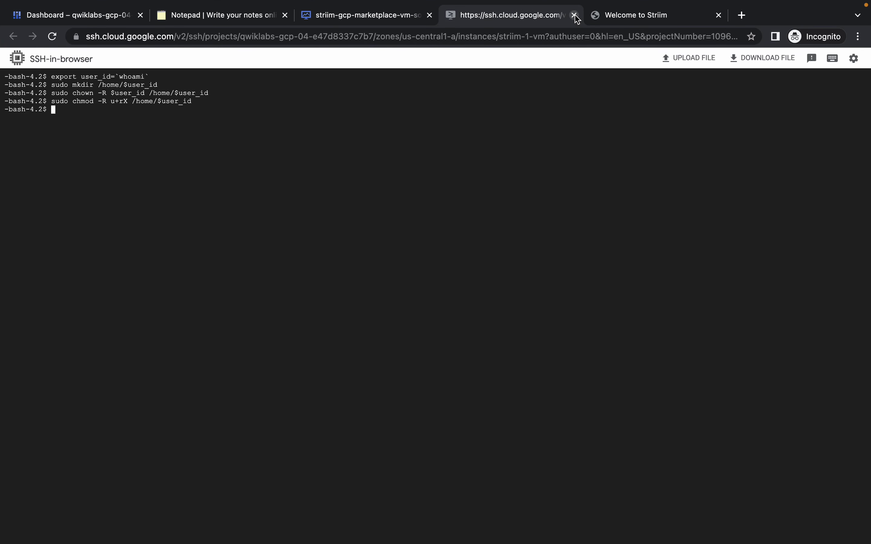
left_click(575, 15)
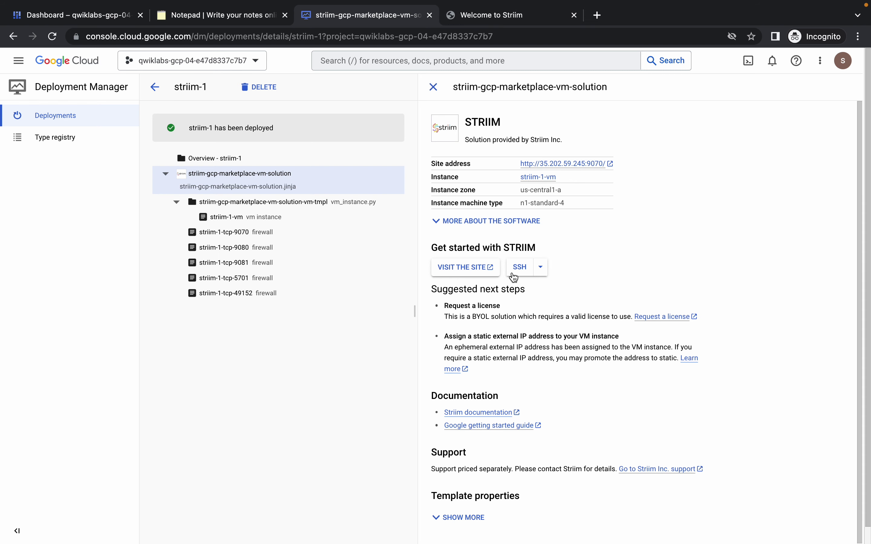
left_click(520, 268)
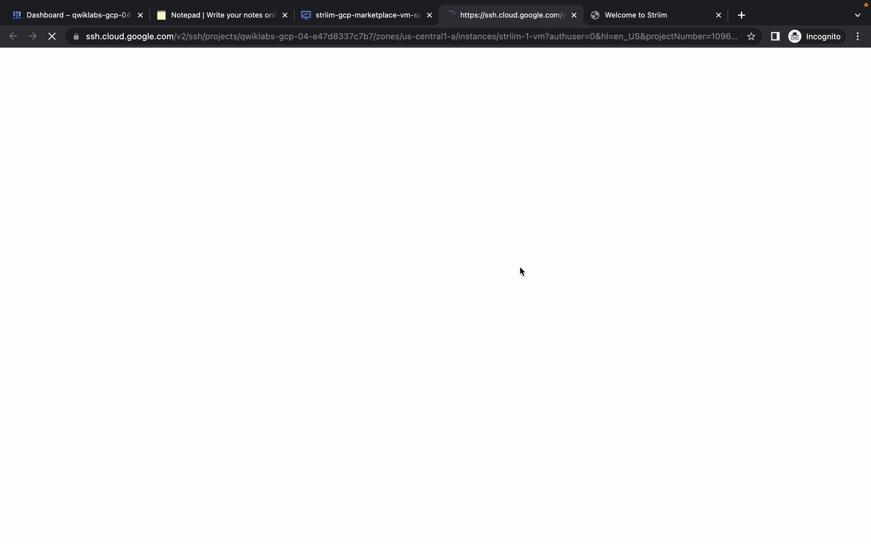
Step: Copy the lab commands that download and unpack mysql-connector-java-8.0.29.tar.gz and run them in the new SSH session
key("ctrl+Left")
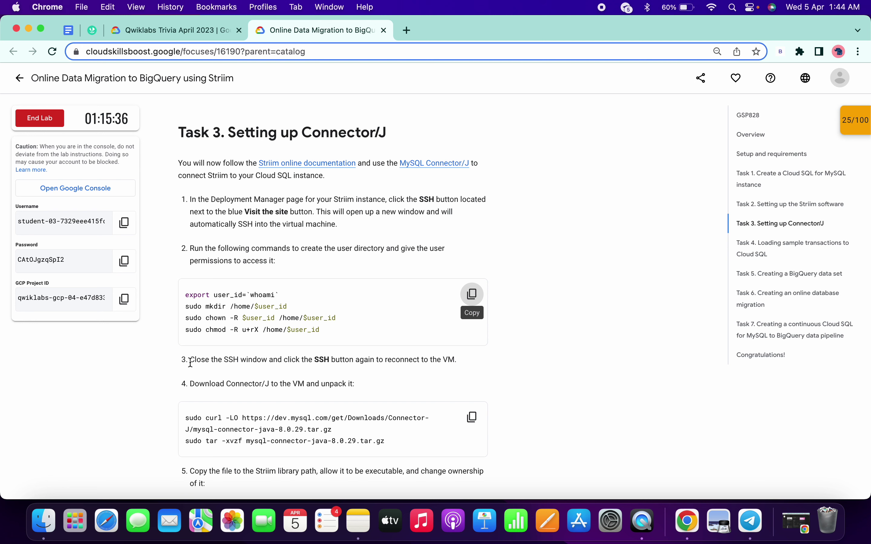
left_click_drag(190, 359, 365, 364)
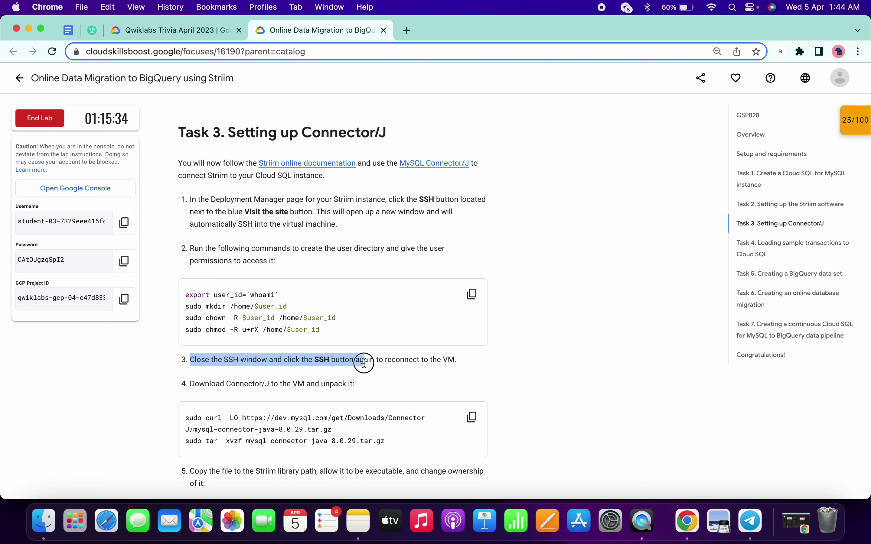
scroll(364, 364, "down", 5)
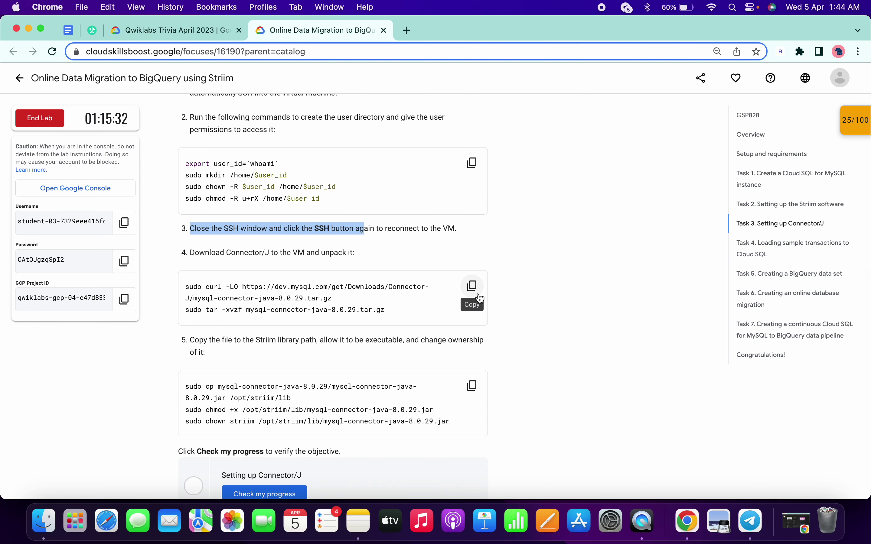
left_click(473, 288)
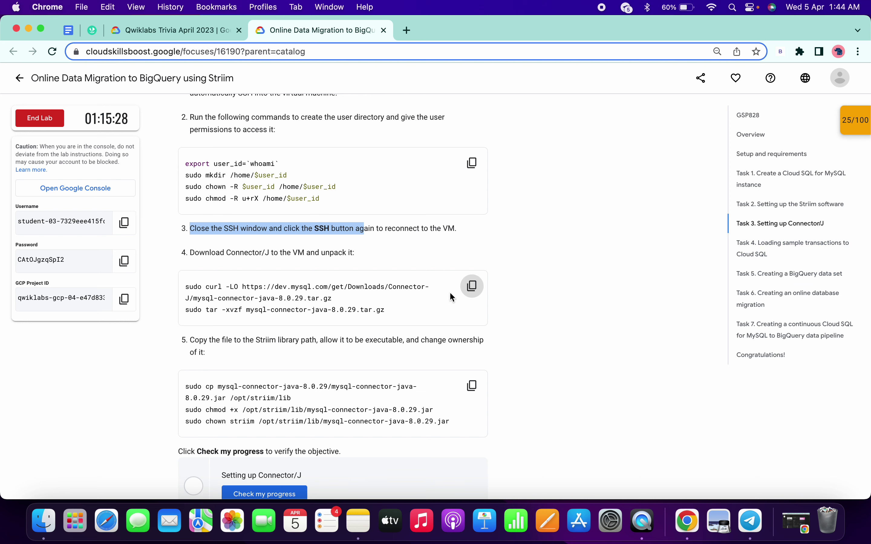
key("ctrl+Right")
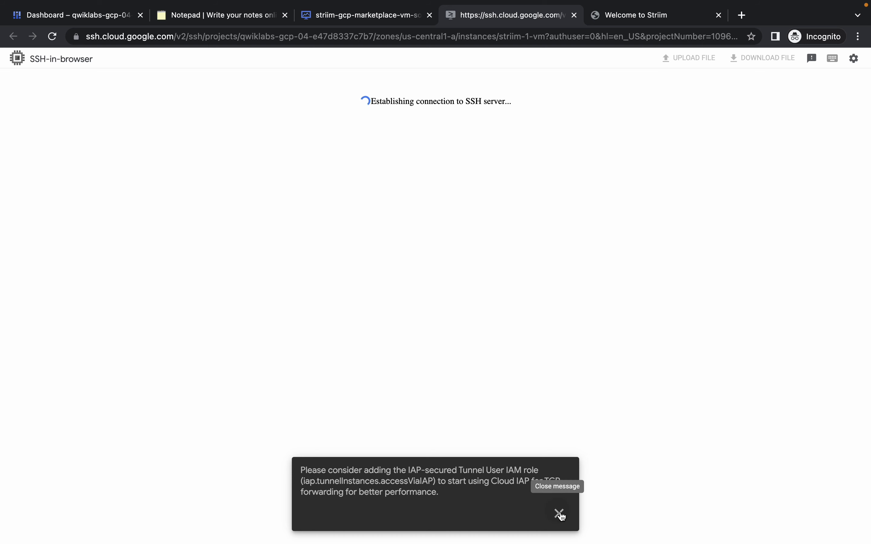
left_click(560, 513)
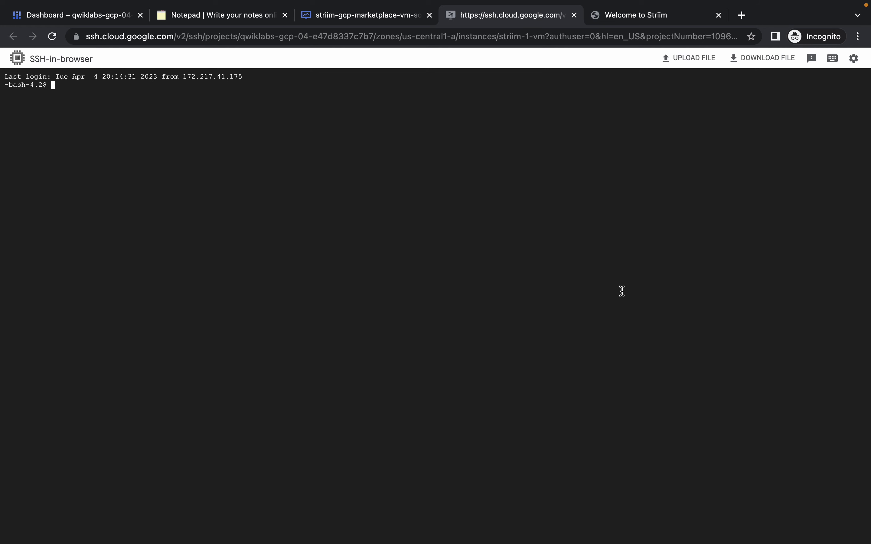
key("super+v")
key("Return")
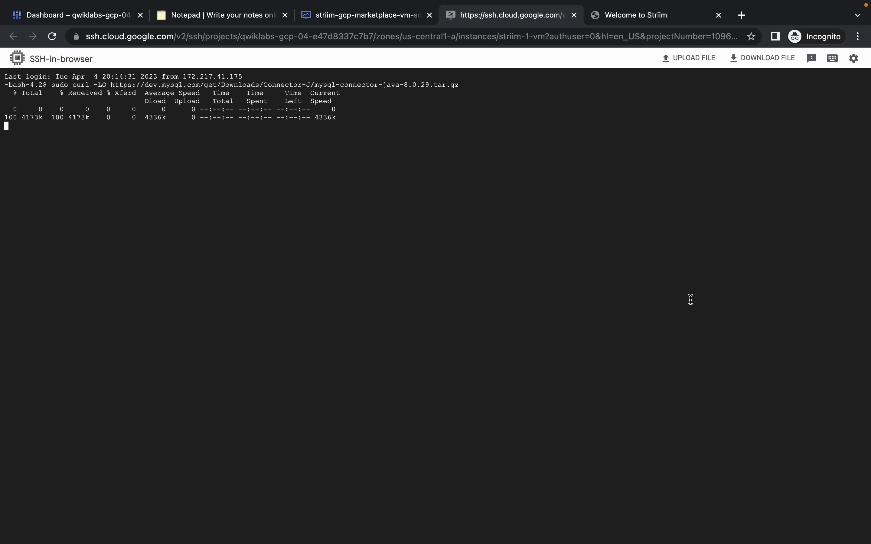
key("super+v")
key("Return")
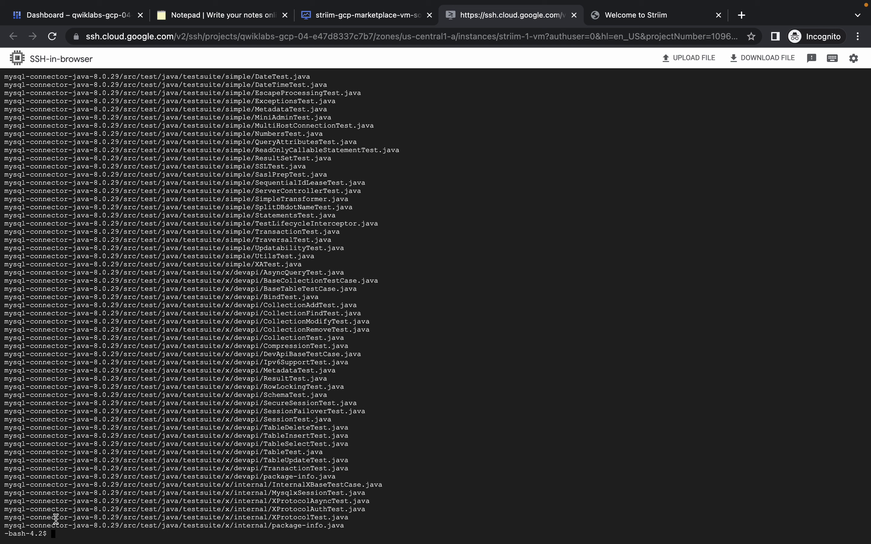
Step: Run the lab commands that copy mysql-connector-java-8.0.29.jar to /opt/striim/lib, make it executable and give its ownership to striim
key("ctrl+Left")
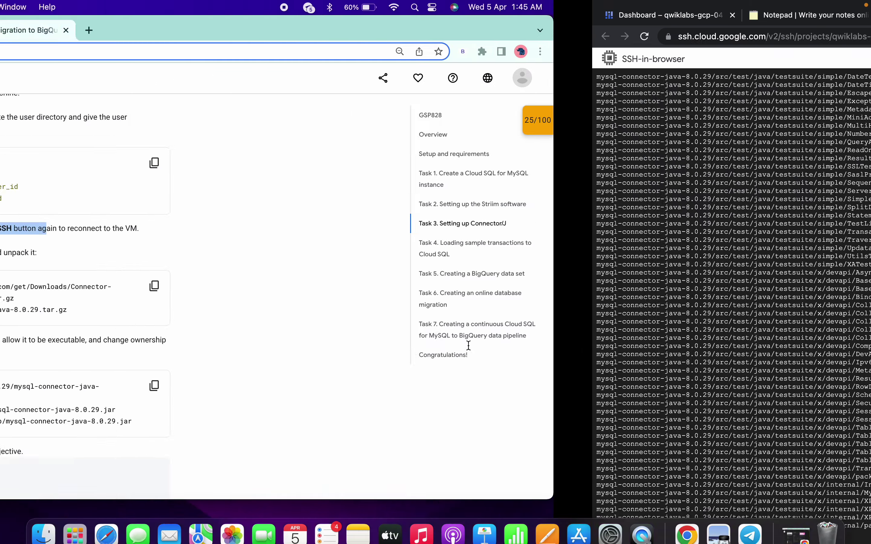
scroll(539, 202, "down", 2)
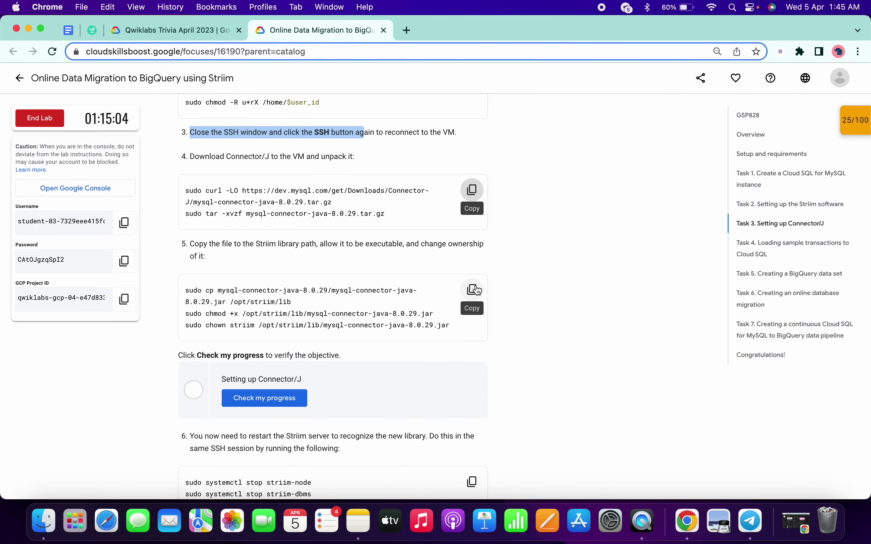
left_click(471, 288)
key("ctrl+Right")
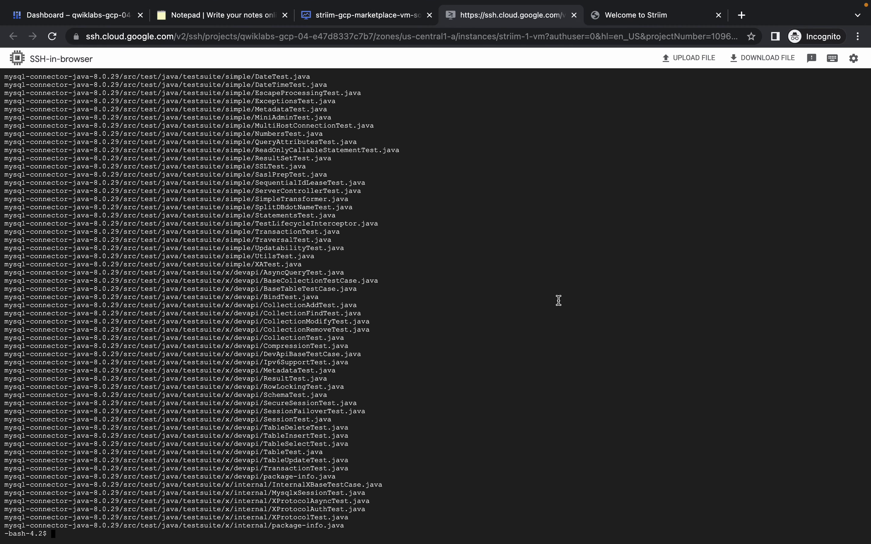
key("super+v")
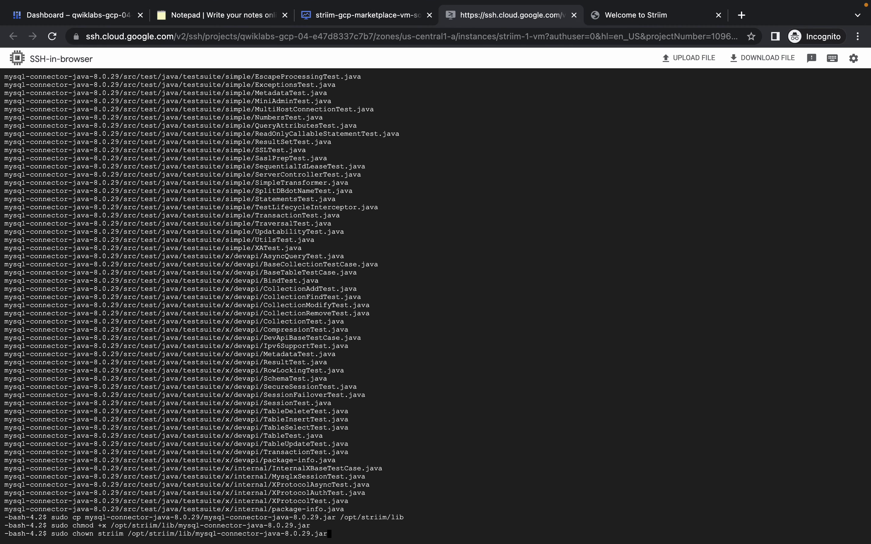
key("Return")
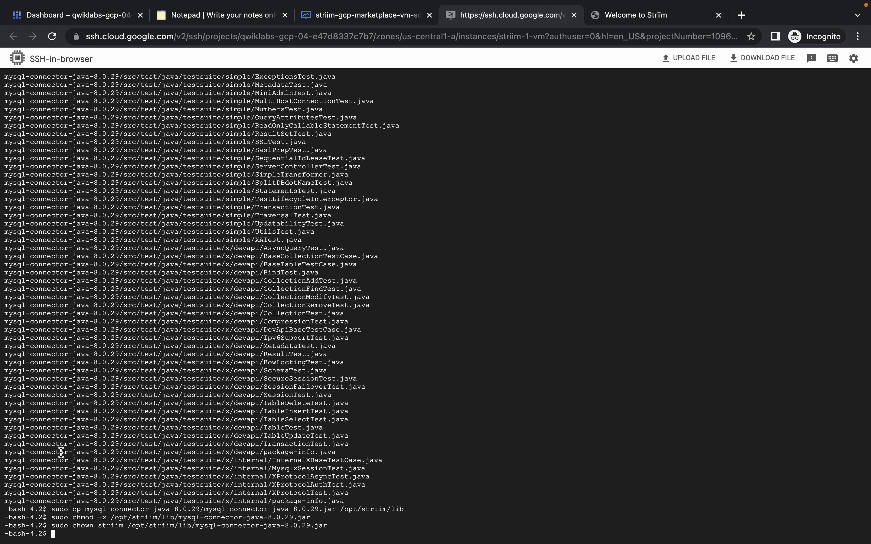
Step: Check the lab progress for the "Setting up Connector/J" objective and view the instructions that follow it
key("ctrl+Left")
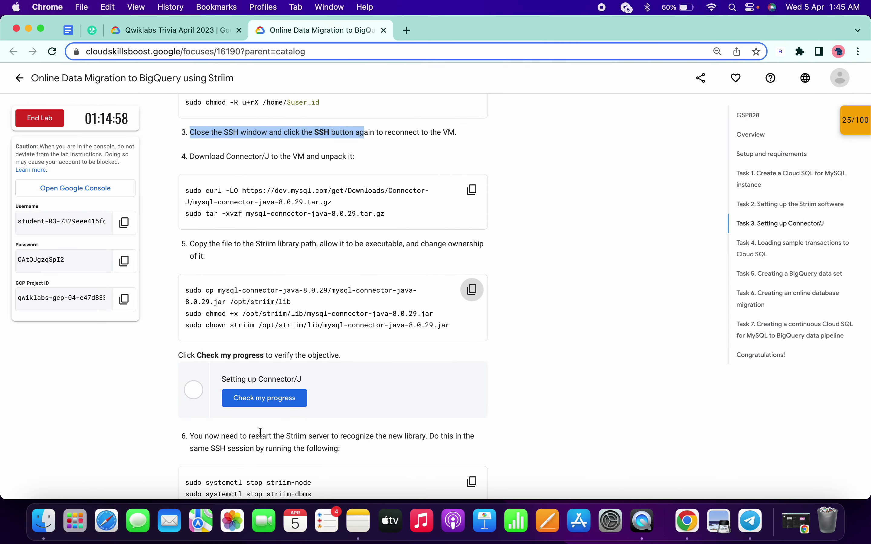
left_click(254, 402)
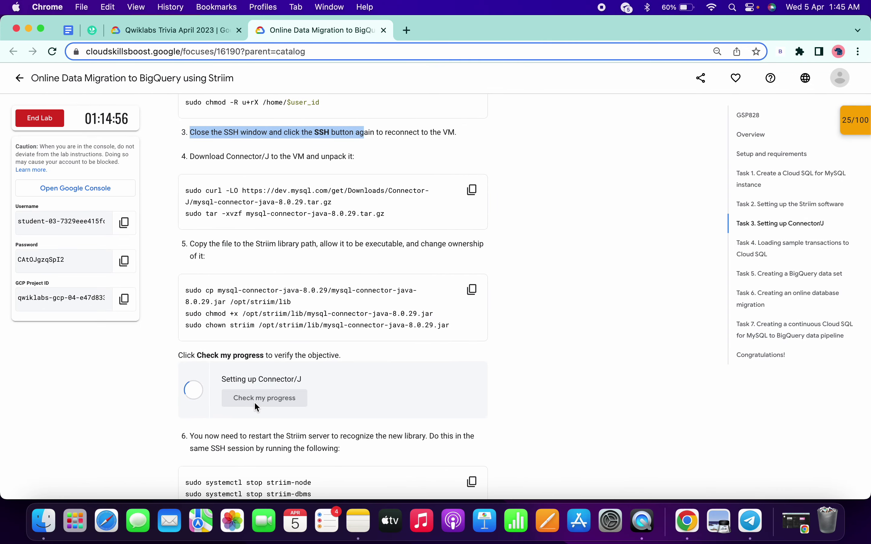
scroll(254, 401, "down", 3)
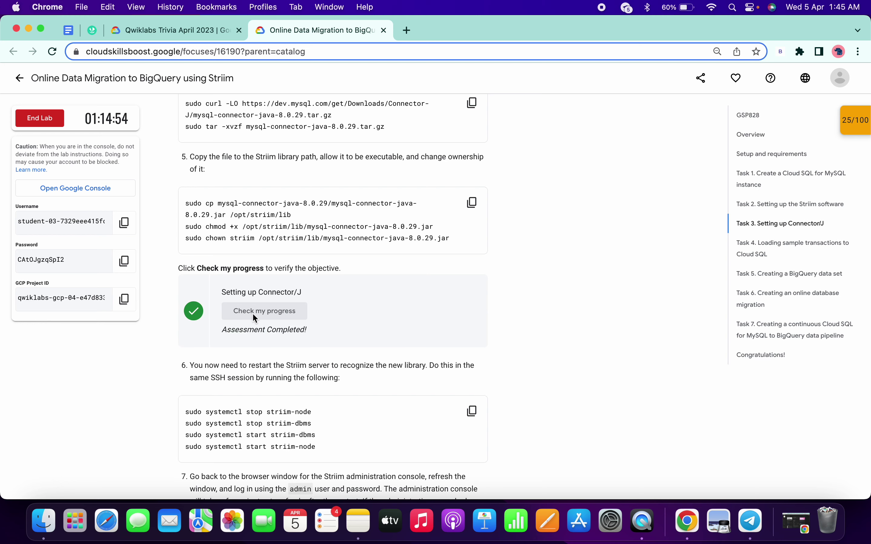
Step: Close the current SSH session, open a fresh one to the Striim VM, and return to the lab instructions
key("ctrl+Right")
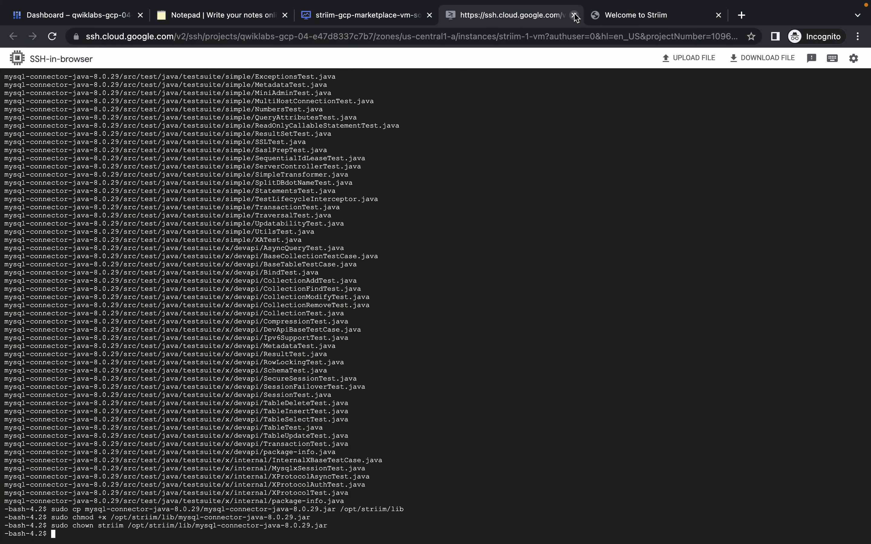
left_click(574, 15)
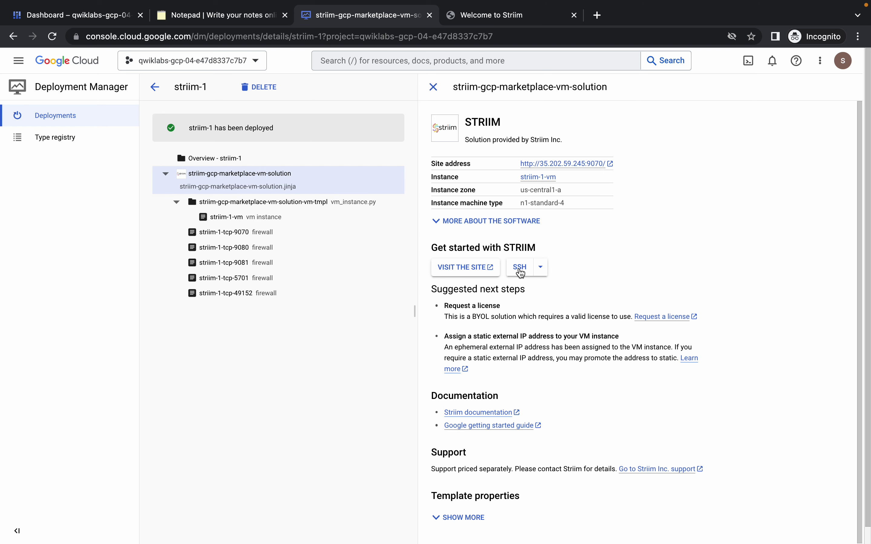
left_click(520, 268)
key("ctrl+Left")
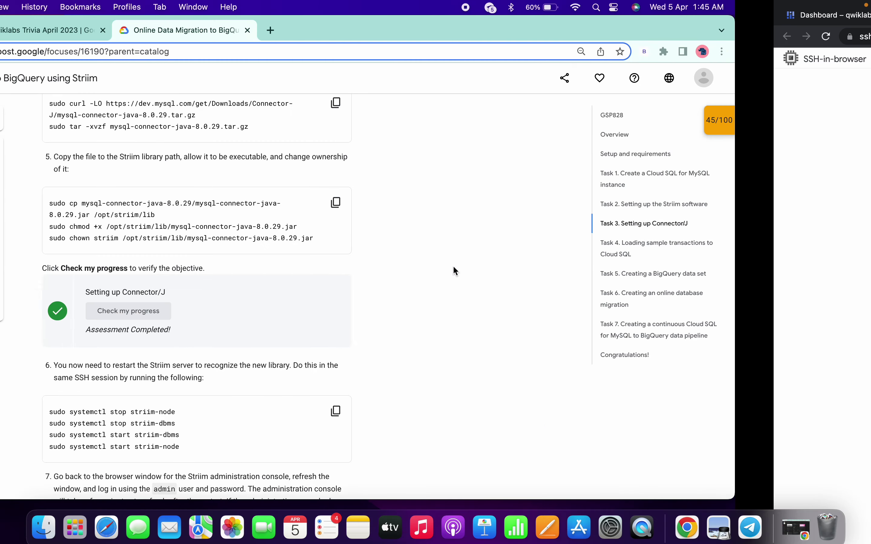
Step: Copy the lab commands that stop and start striim-node and striim-dbms and run them in the SSH session
scroll(363, 284, "down", 5)
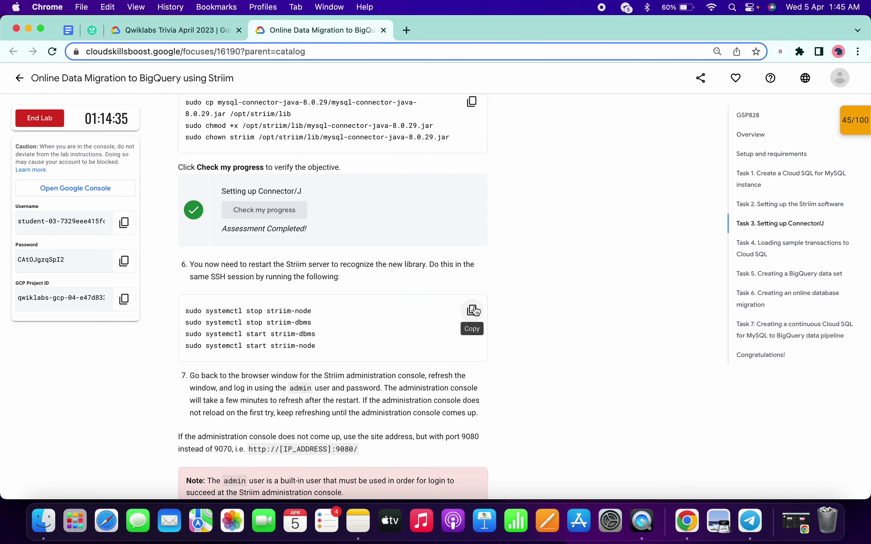
left_click(474, 310)
key("ctrl+Right")
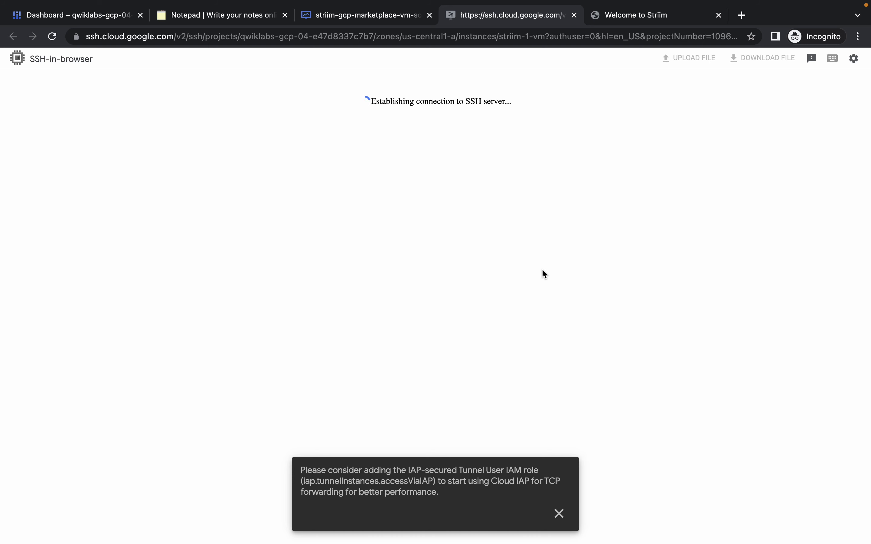
left_click(560, 513)
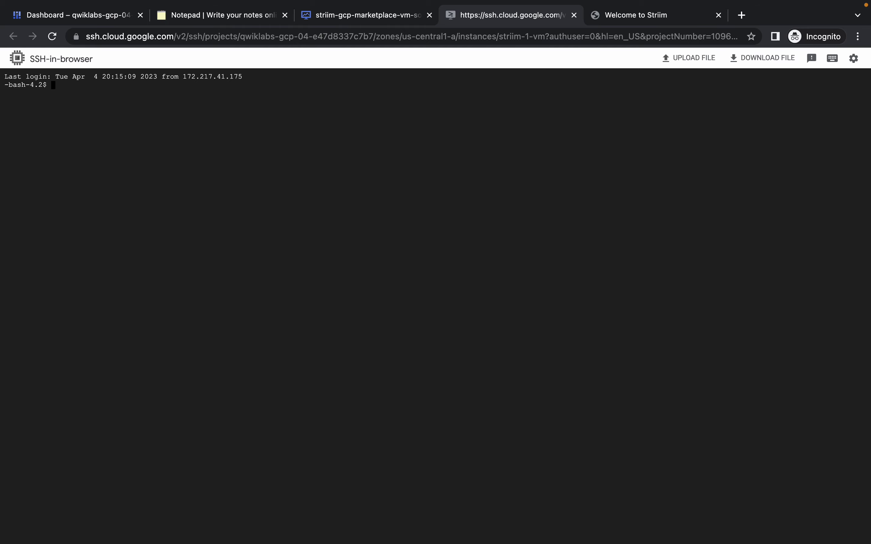
key("super+v")
key("Return")
Step: Review the lab's Striim server restart instructions and close the SSH session
key("super+Tab")
scroll(442, 260, "down", 3)
scroll(441, 259, "up", 1)
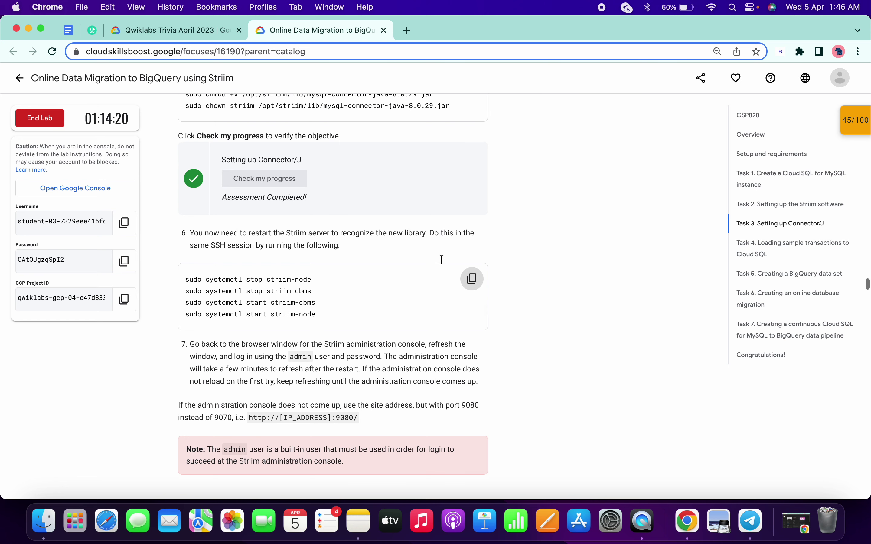
scroll(442, 260, "up", 1)
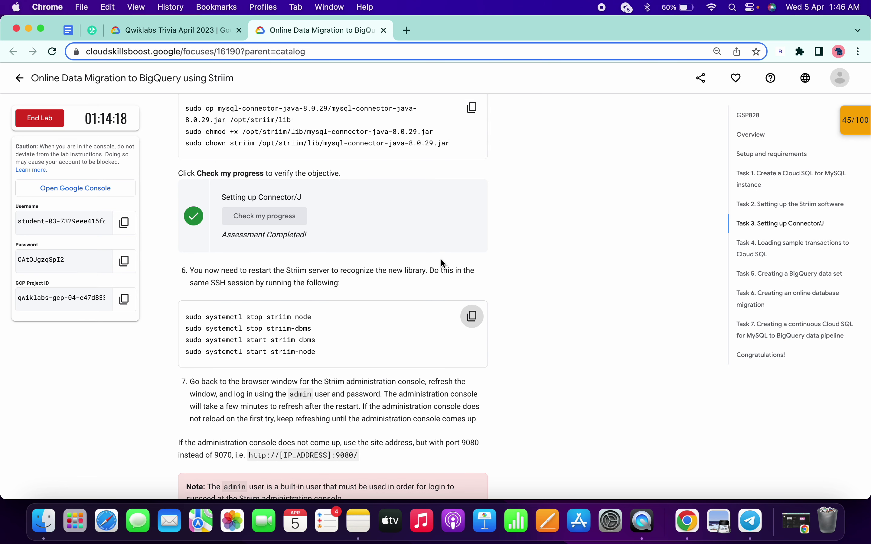
scroll(441, 258, "up", 3)
scroll(440, 259, "down", 2)
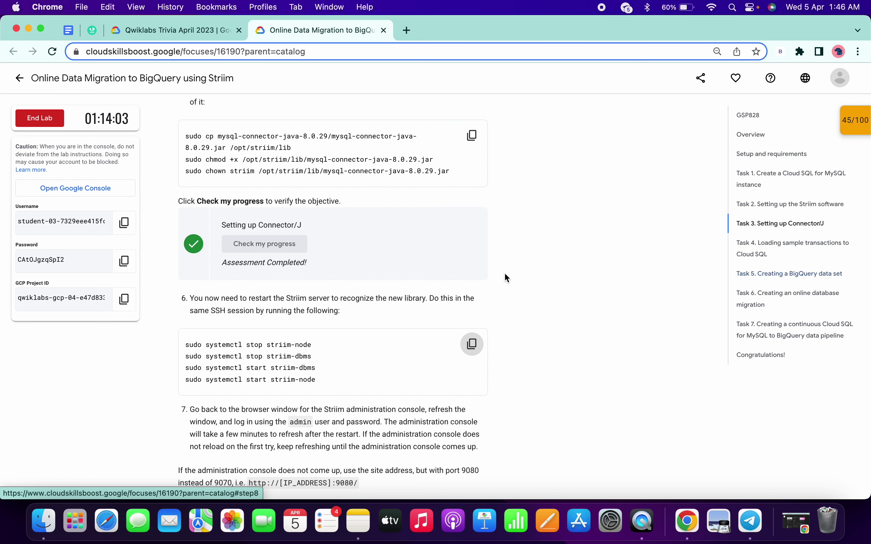
key("ctrl+Right")
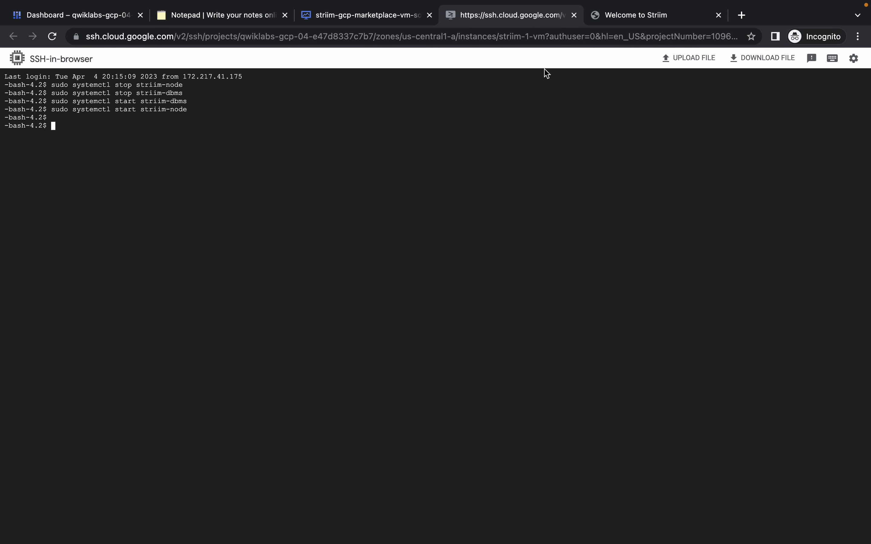
left_click(574, 15)
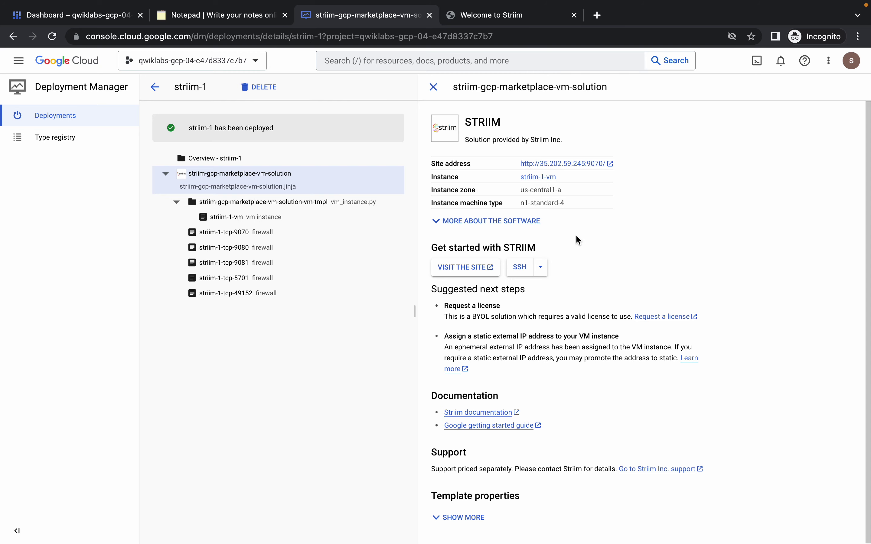
Step: Copy the Task 4 command gcloud sql connect $CSQL_NAME --user=$CSQL_USERNAME and run it in Cloud Shell
key("ctrl+Left")
scroll(360, 291, "down", 8)
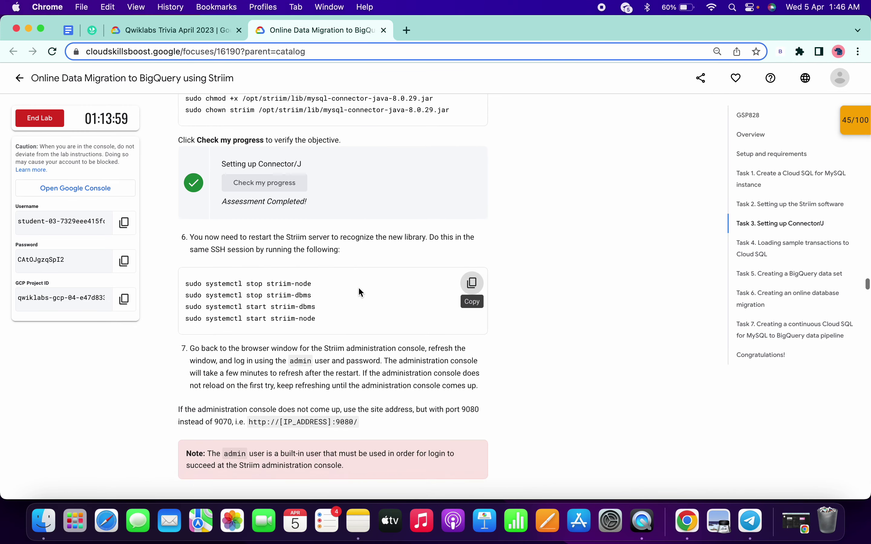
scroll(361, 293, "down", 3)
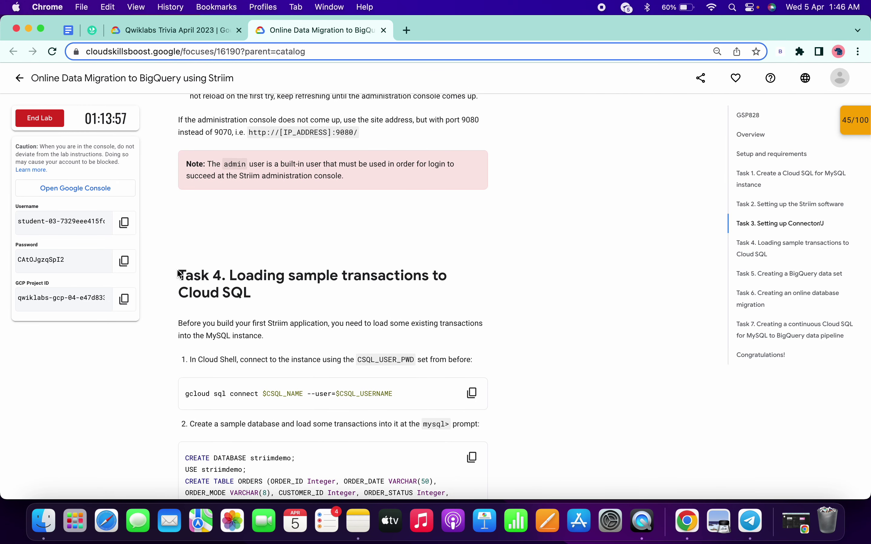
scroll(180, 274, "down", 5)
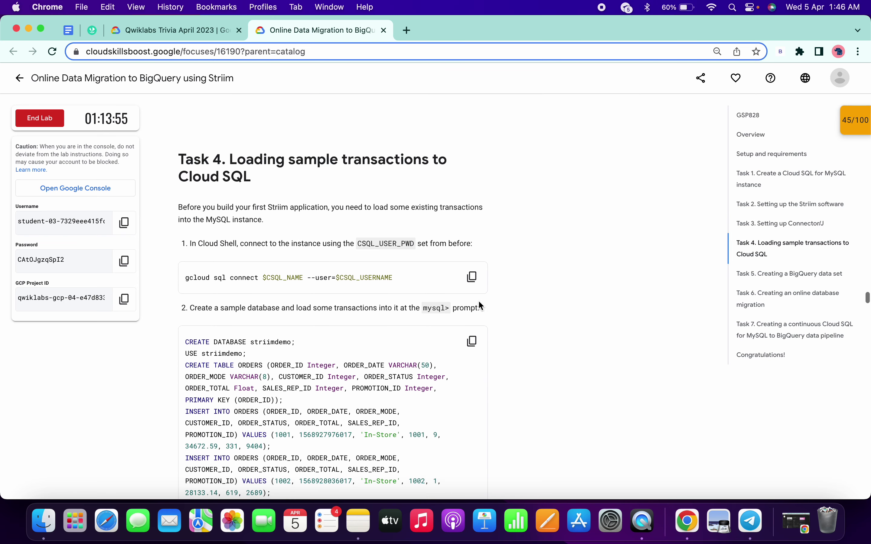
left_click(472, 277)
key("ctrl+Right")
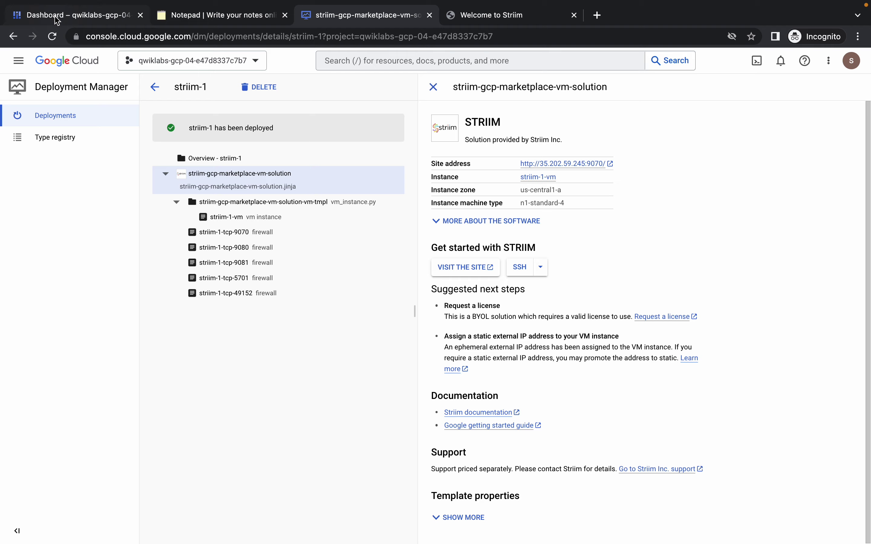
left_click(57, 18)
key("super+v")
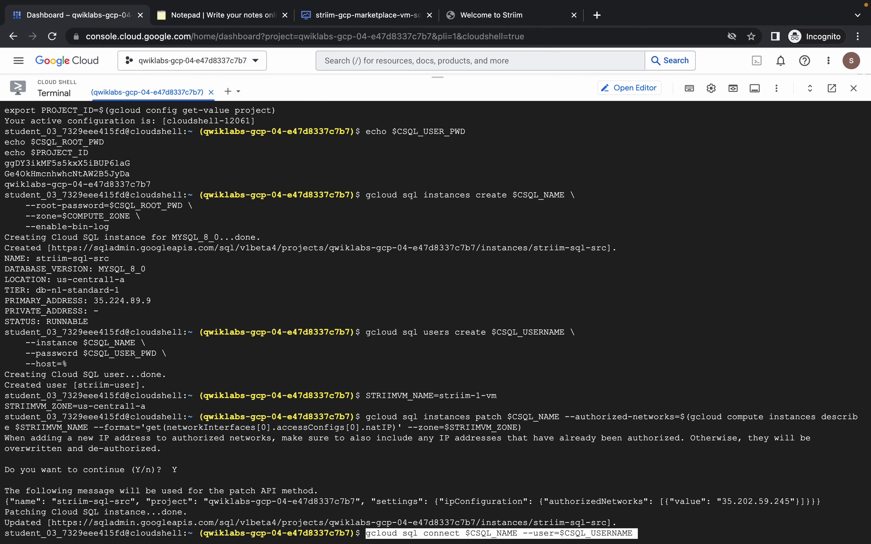
key("Return")
Step: Find the value matching CSQL_USER_PWD in the online notepad and copy that database user password
key("ctrl+Left")
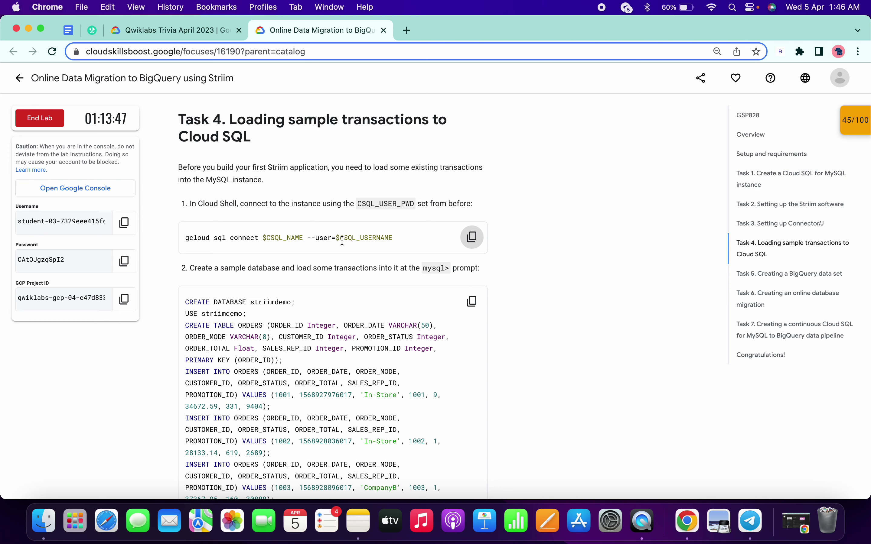
left_click_drag(356, 238, 393, 238)
key("ctrl+Right")
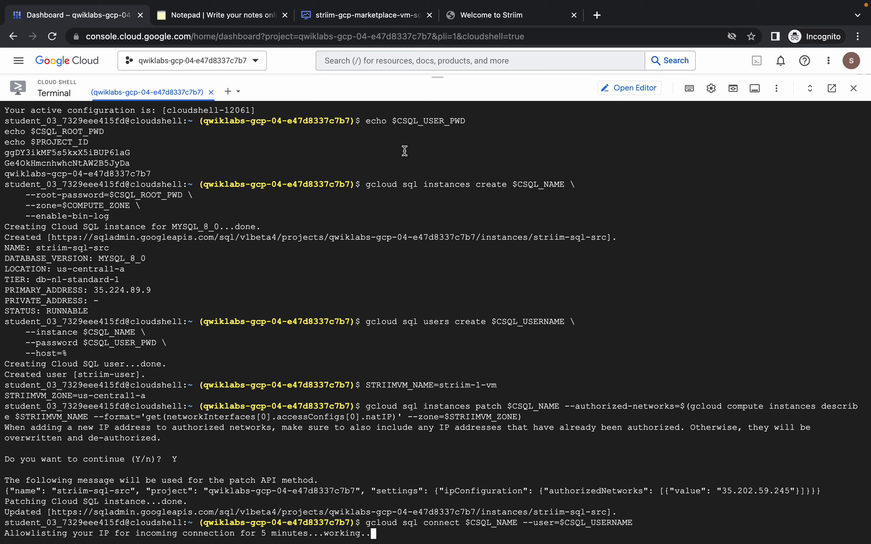
left_click(215, 17)
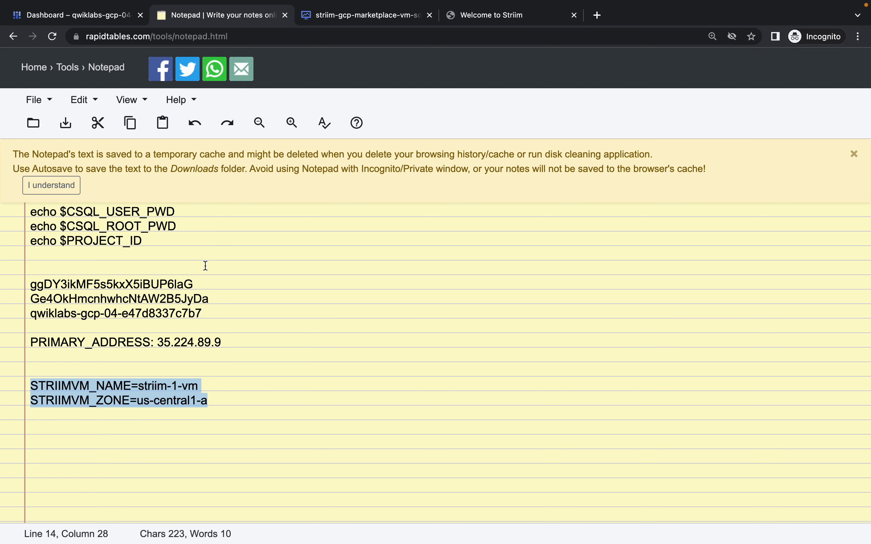
left_click_drag(109, 211, 178, 211)
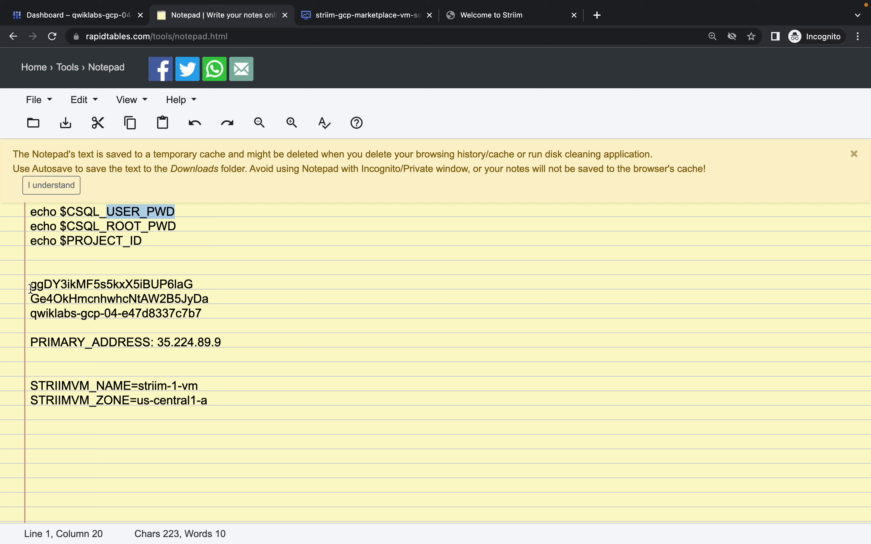
left_click(82, 20)
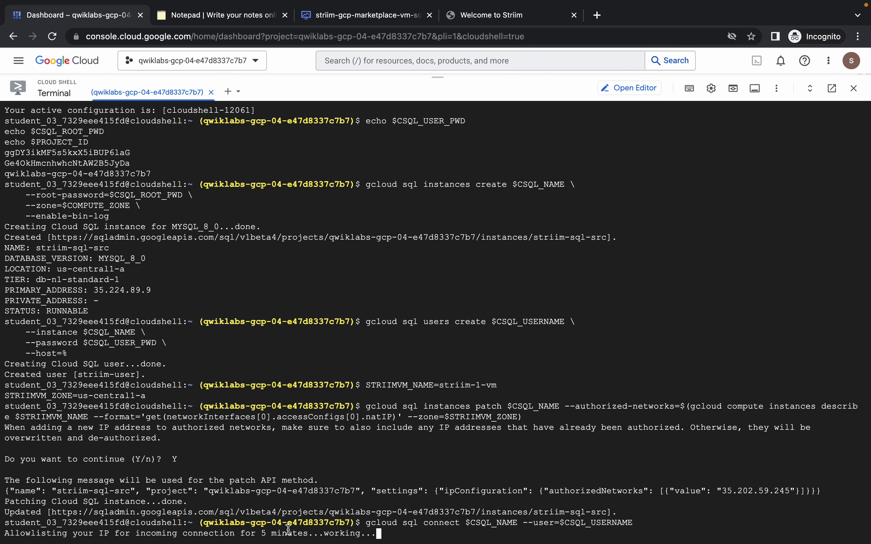
left_click(206, 17)
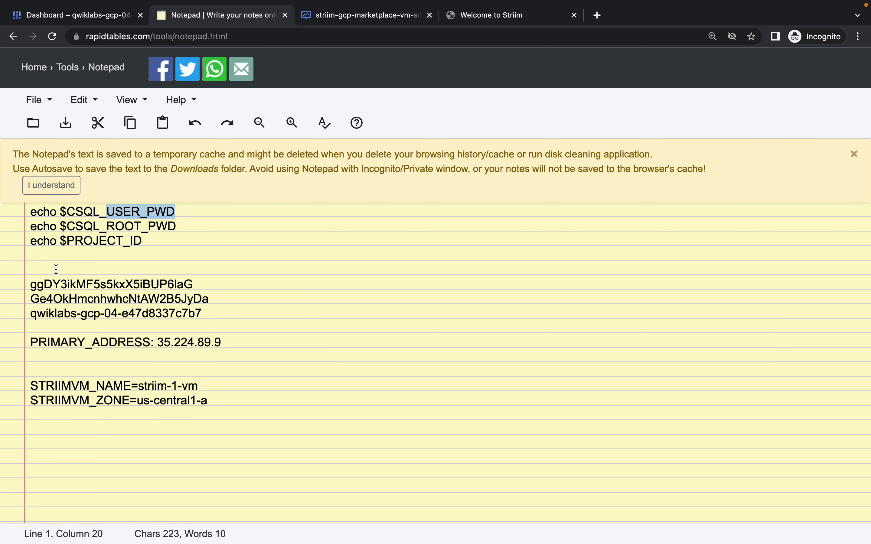
left_click_drag(32, 283, 197, 283)
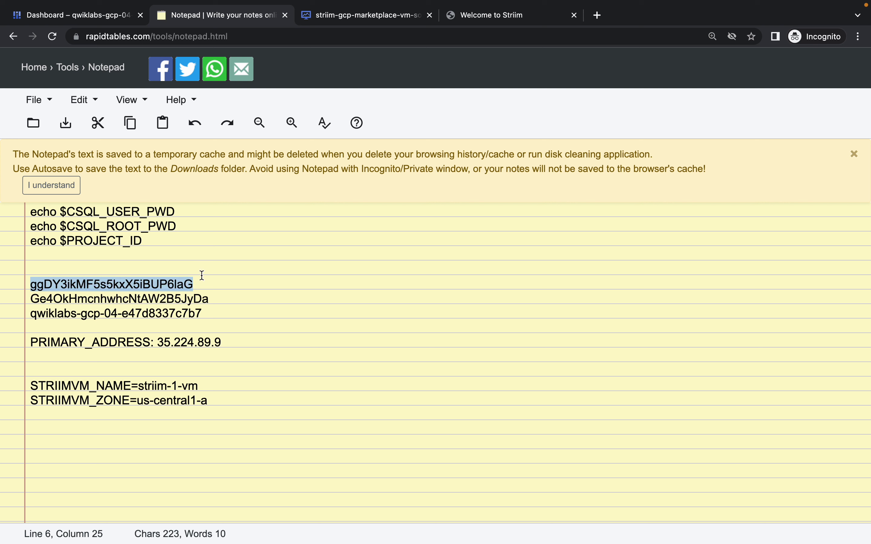
Step: Wait for the Cloud SQL connection in Cloud Shell and enter the database user password to log in to MySQL
left_click(58, 14)
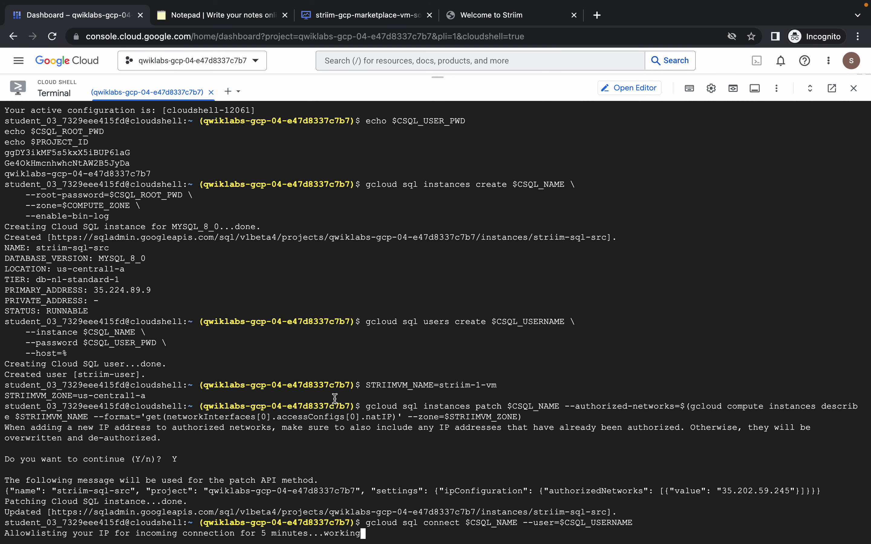
left_click(227, 15)
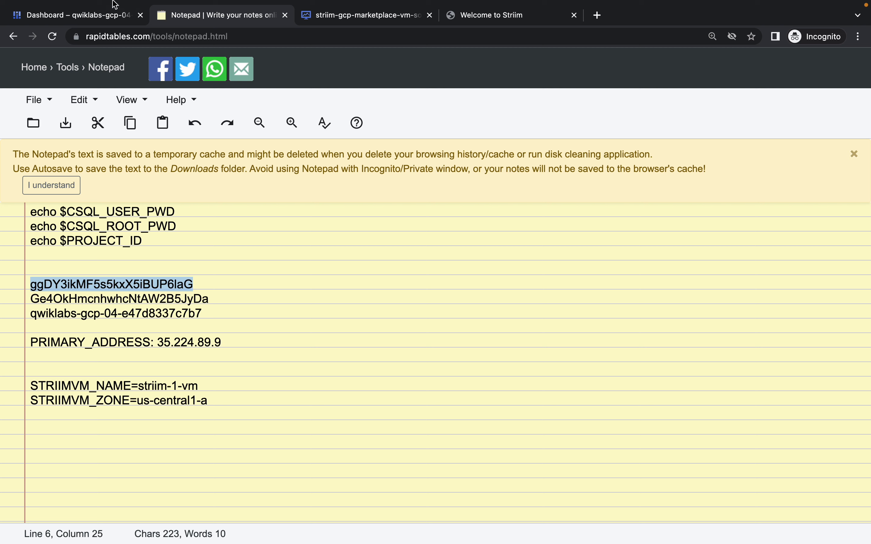
left_click(83, 17)
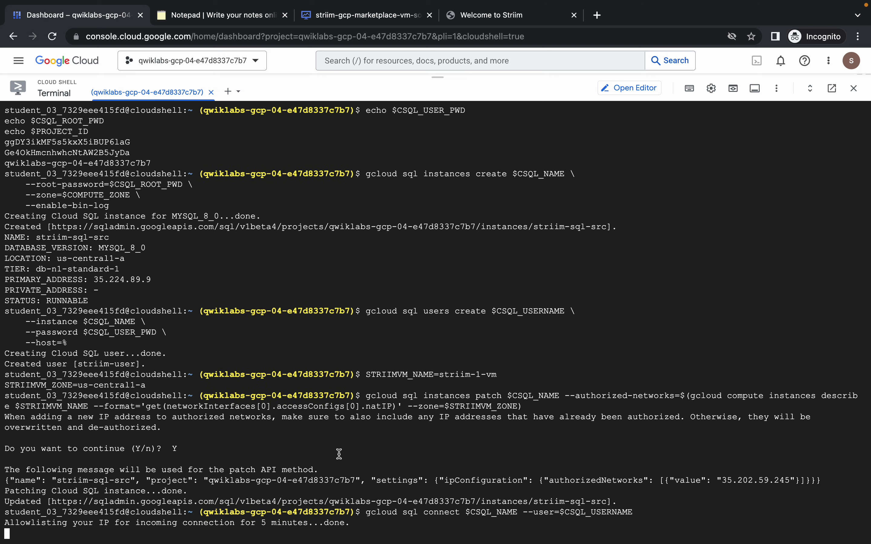
left_click(216, 15)
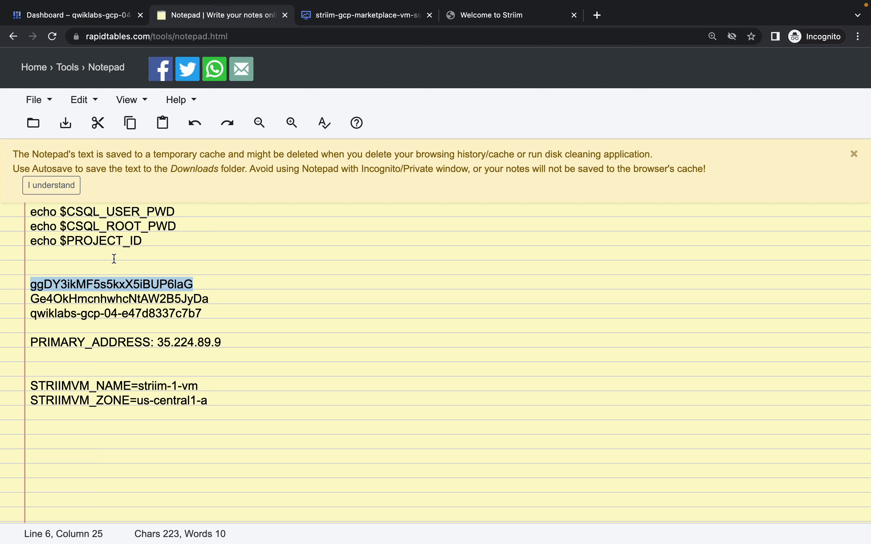
left_click(91, 15)
key("ctrl+v")
key("Return")
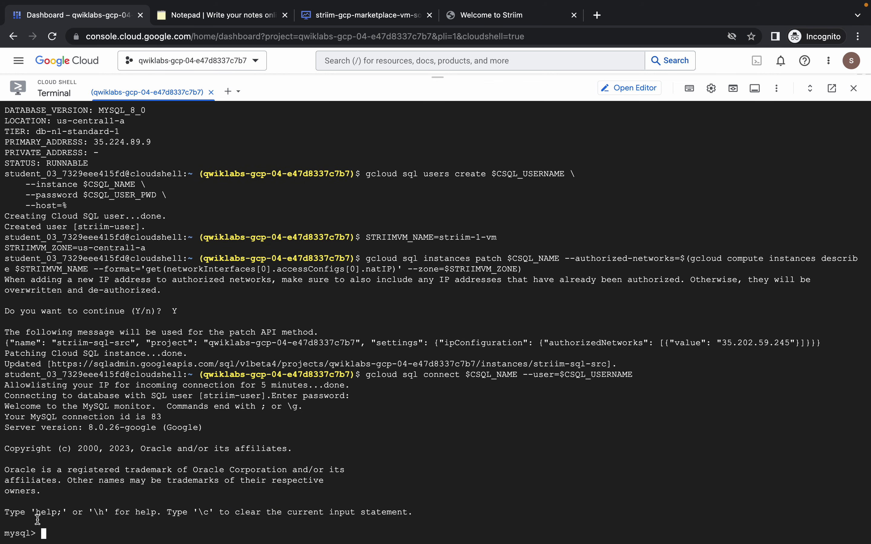
Step: Copy the lab SQL that creates the striimdemo database, its ORDERS table and sample transactions, and run it in MySQL
key("ctrl+Left")
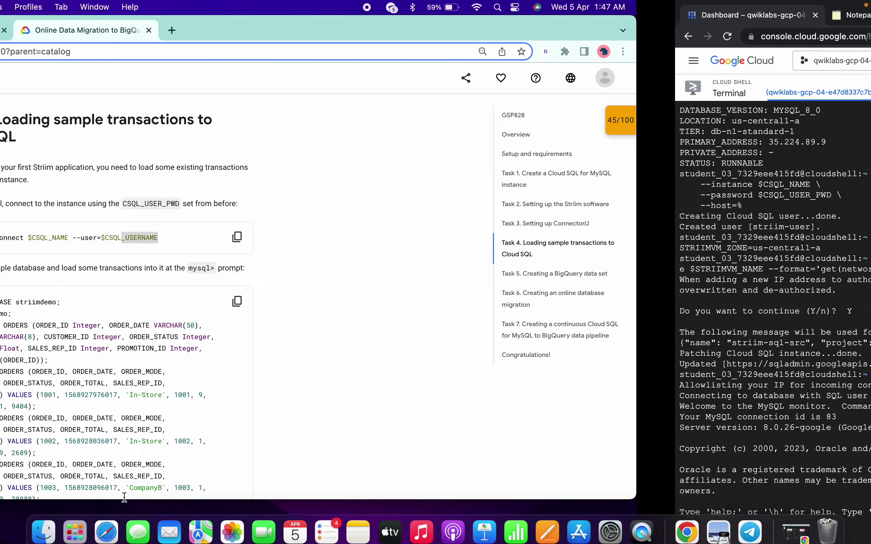
scroll(382, 364, "down", 3)
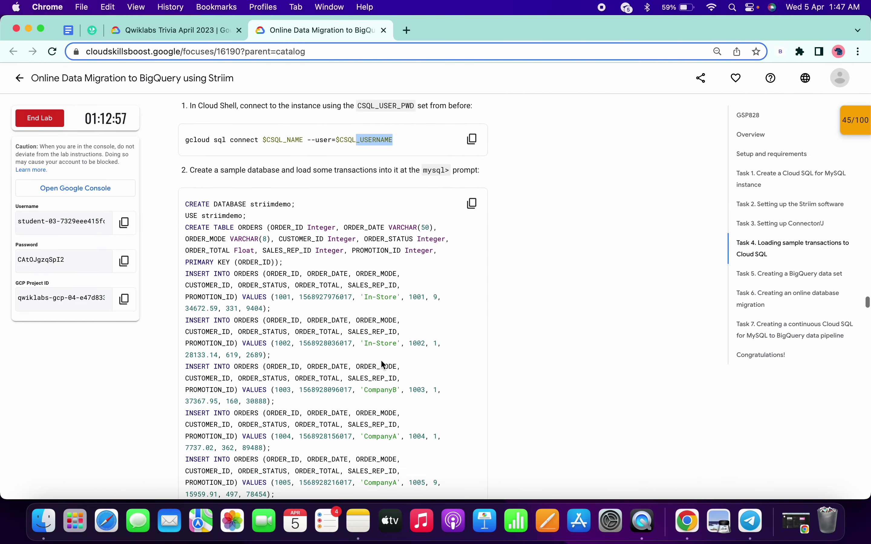
left_click(471, 204)
key("ctrl+Right")
key("super+v")
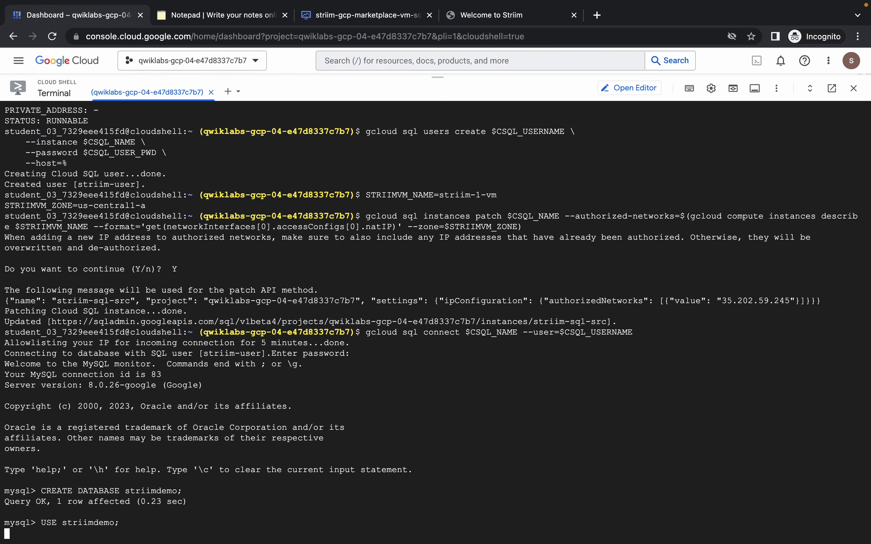
Step: Copy the lab query for the count, average and sum of the ORDERS records and run it in MySQL
key("ctrl+Left")
scroll(412, 272, "down", 10)
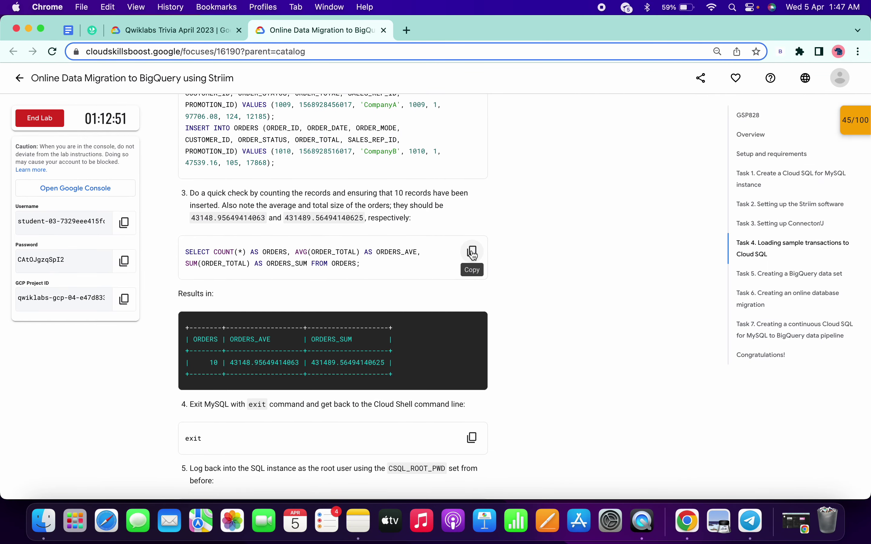
left_click(474, 253)
key("ctrl+Right")
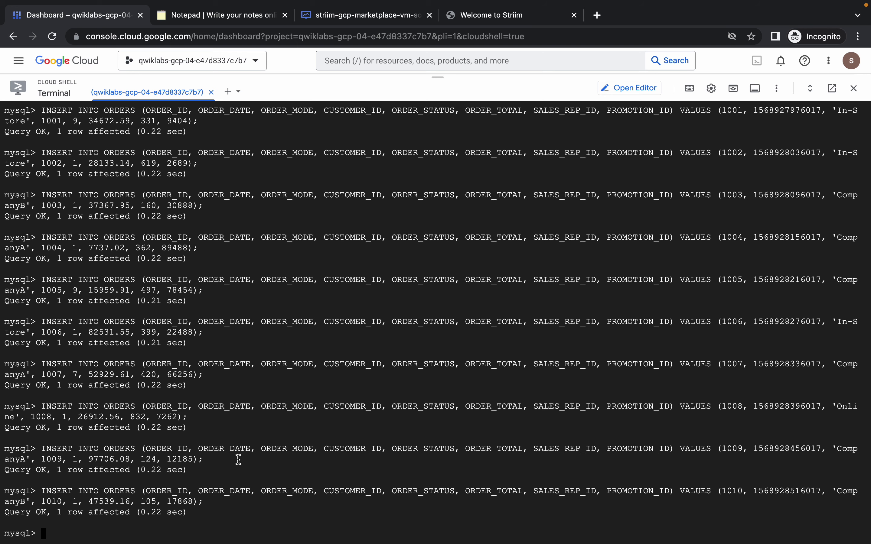
key("super+v")
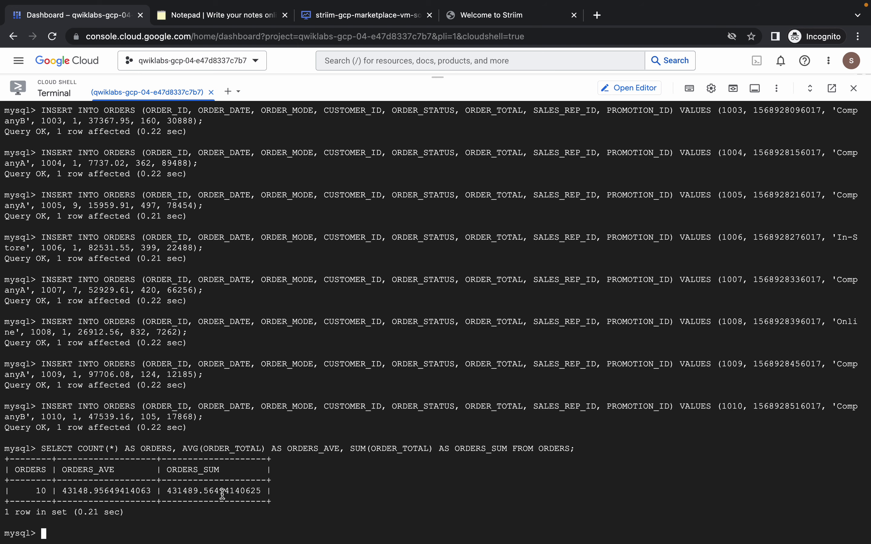
Step: Copy the lab's exit command and run it to leave MySQL for the Cloud Shell command line
key("ctrl+Left")
scroll(372, 382, "down", 5)
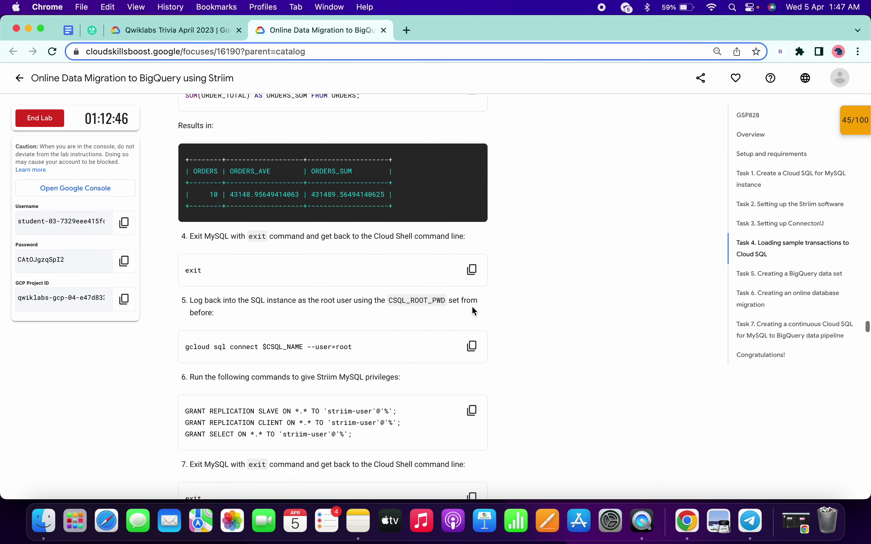
left_click(473, 270)
key("ctrl+Right")
key("super+v")
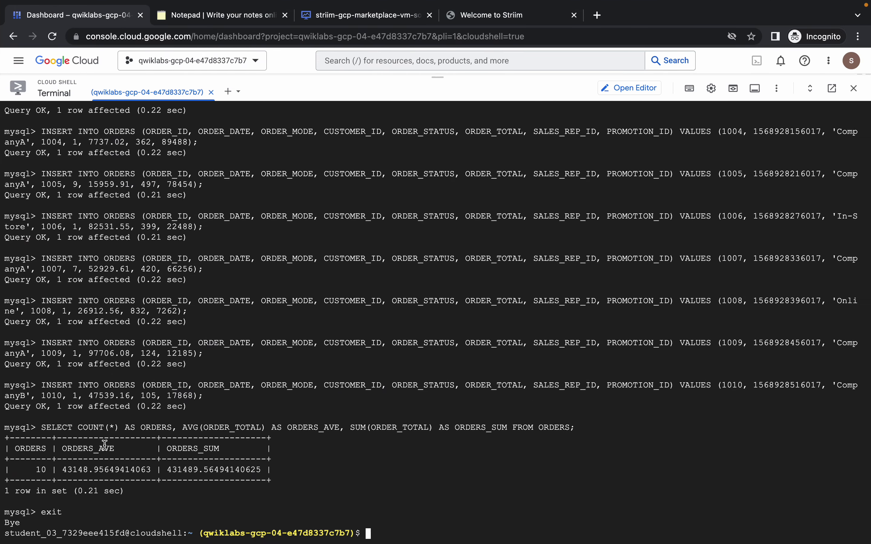
Step: Copy the lab command gcloud sql connect $CSQL_NAME --user=root and run it in Cloud Shell
key("ctrl+Left")
scroll(336, 386, "down", 3)
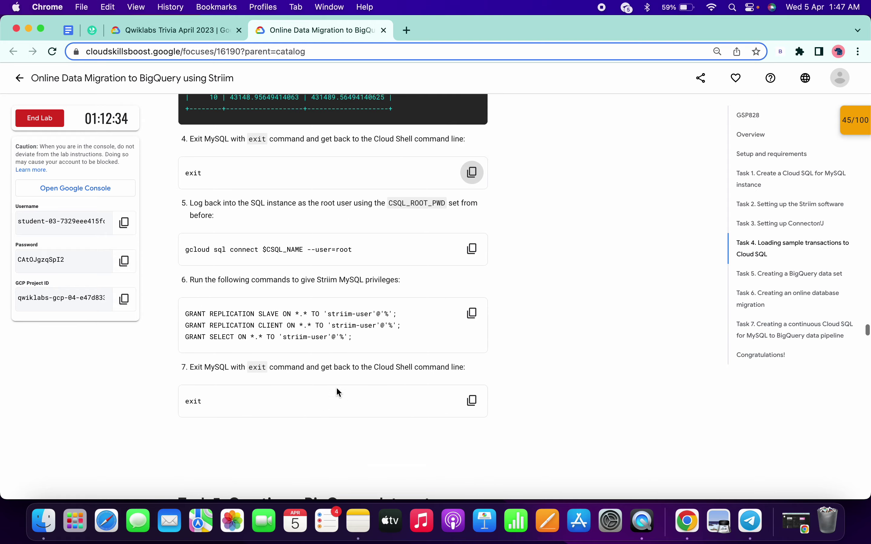
left_click(471, 217)
key("ctrl+Right")
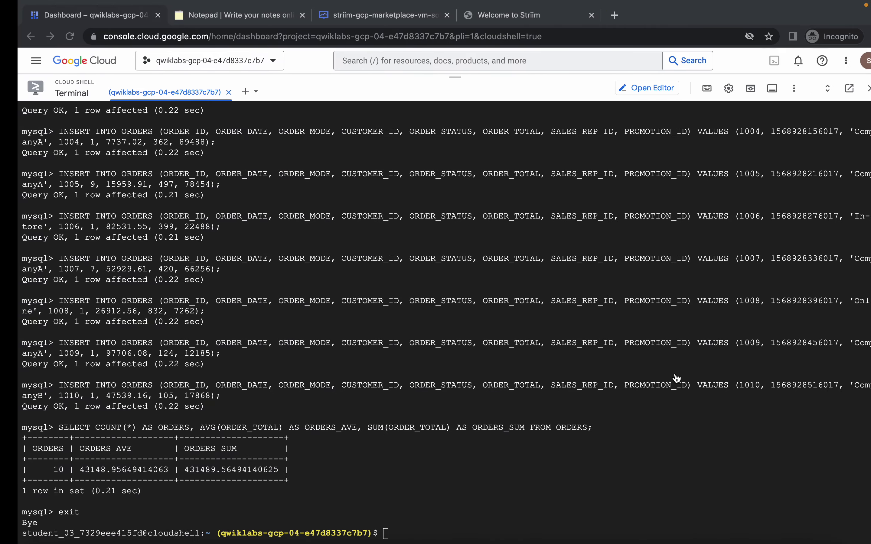
key("super+v")
key("Return")
Step: Copy the root password from the online notepad and enter it at the Cloud Shell password prompt to log in to MySQL as root
key("ctrl+Left")
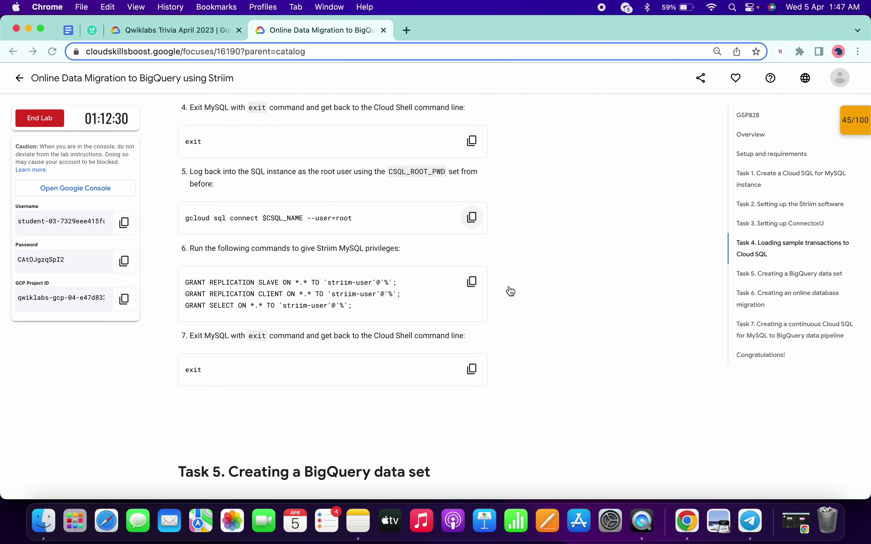
left_click_drag(311, 218, 352, 219)
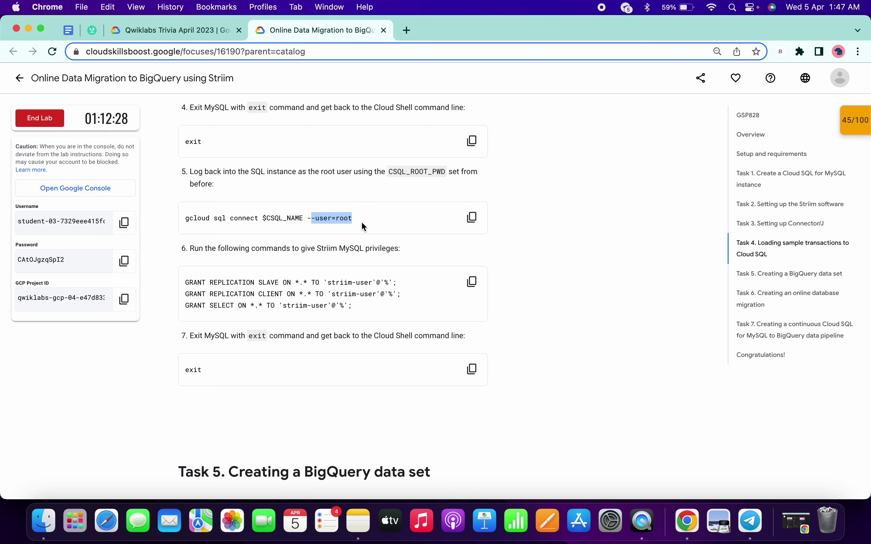
key("ctrl+Right")
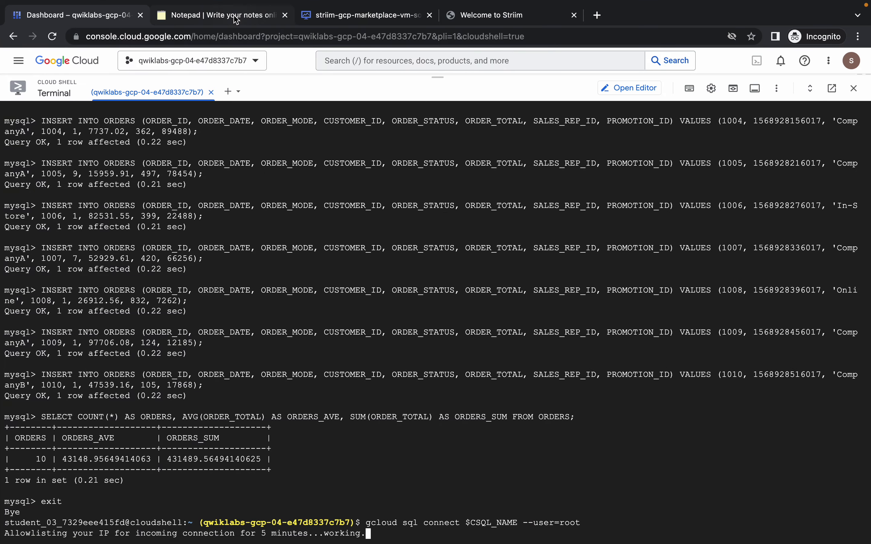
left_click(236, 19)
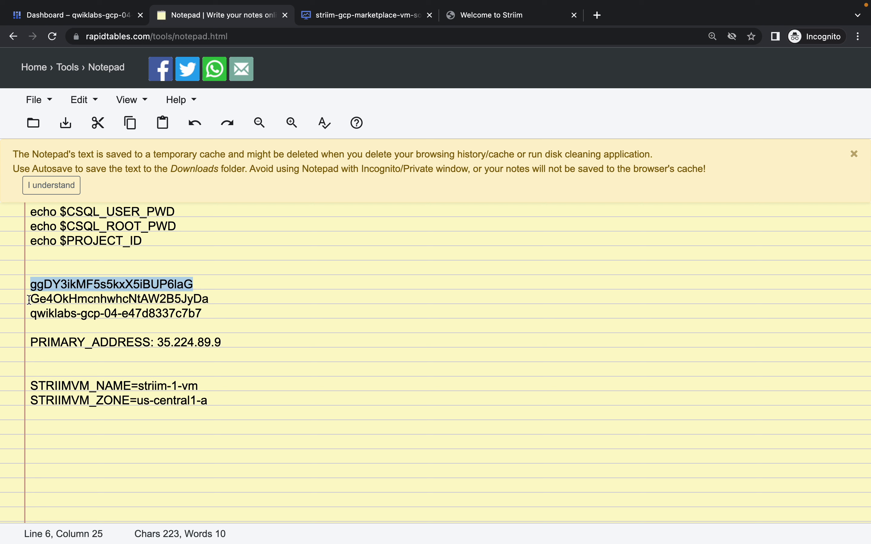
left_click_drag(30, 300, 218, 300)
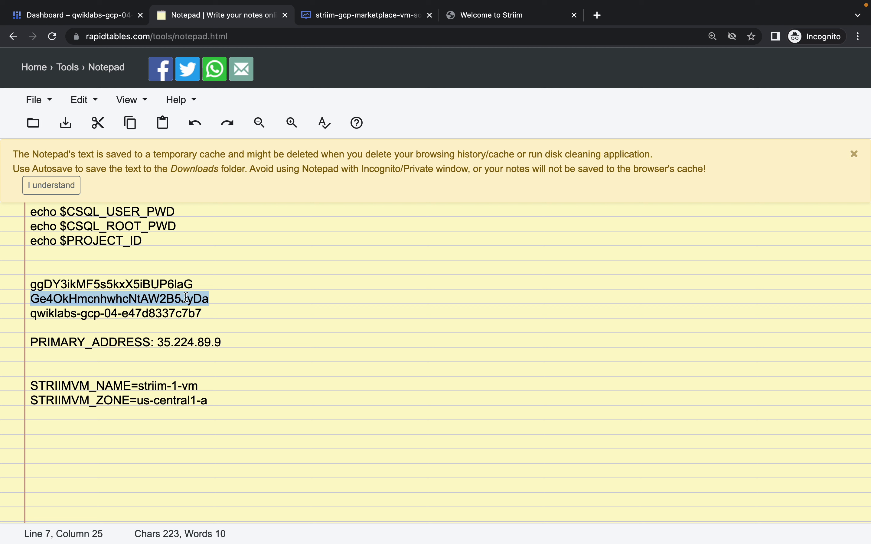
left_click(90, 17)
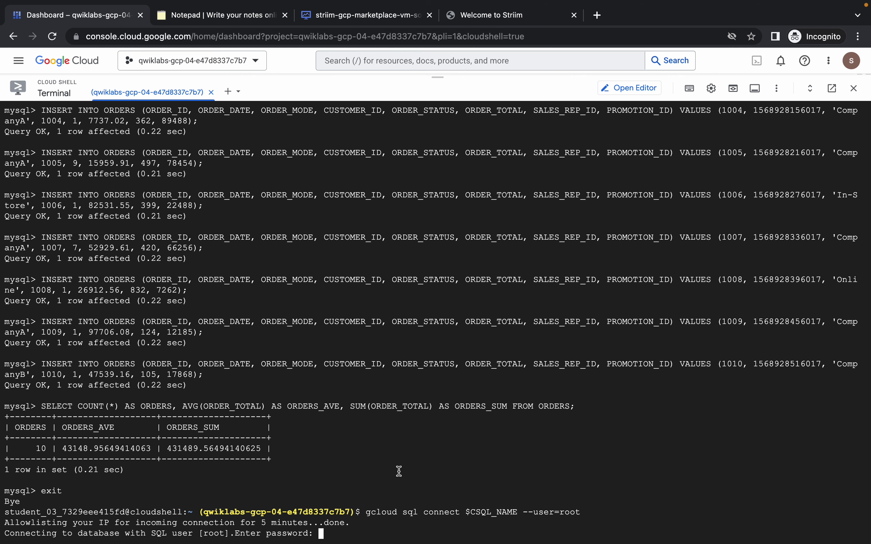
key("Return")
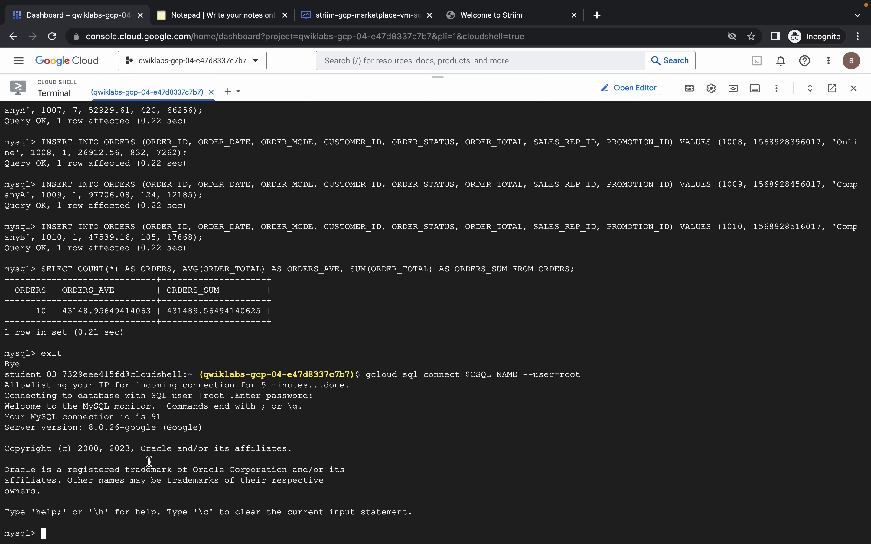
Step: Copy the lab's GRANT statements giving striim-user the REPLICATION SLAVE, REPLICATION CLIENT and SELECT privileges, and run them in MySQL
key("ctrl+Left")
scroll(344, 316, "down", 2)
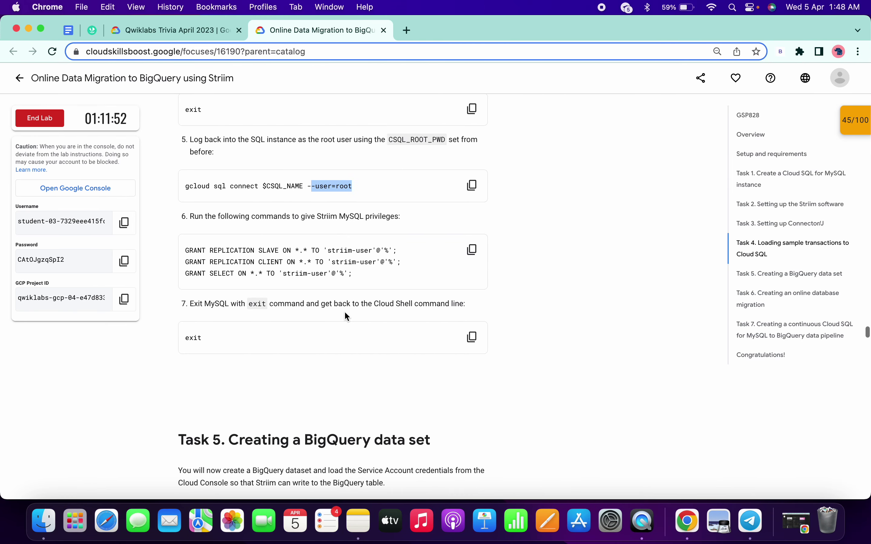
left_click(472, 250)
key("ctrl+Right")
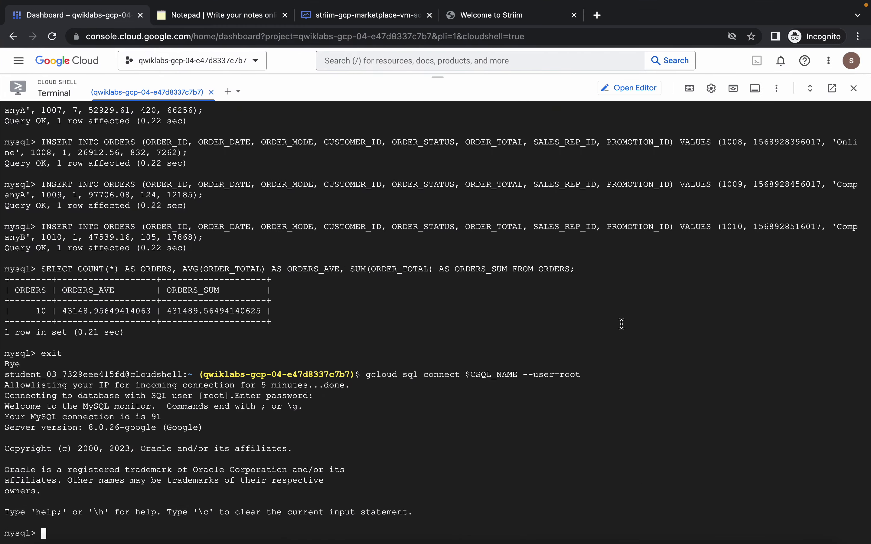
key("super+v")
Step: Finish the grants and run exit to leave the root MySQL session for the Cloud Shell command line
key("ctrl+Left")
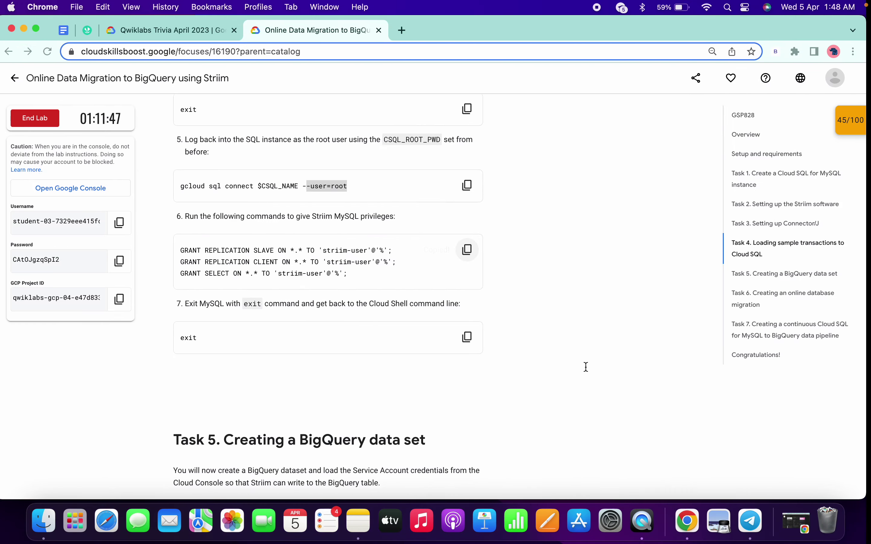
left_click(474, 340)
key("ctrl+Right")
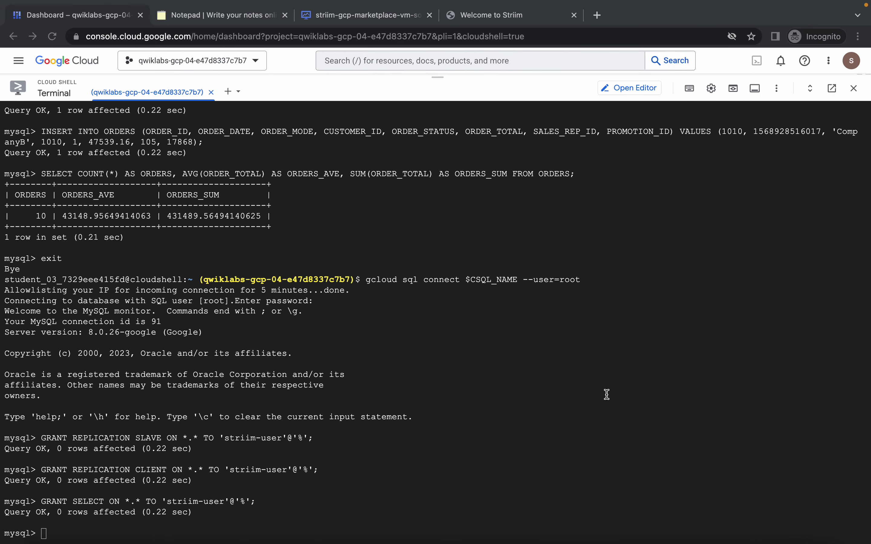
key("Return")
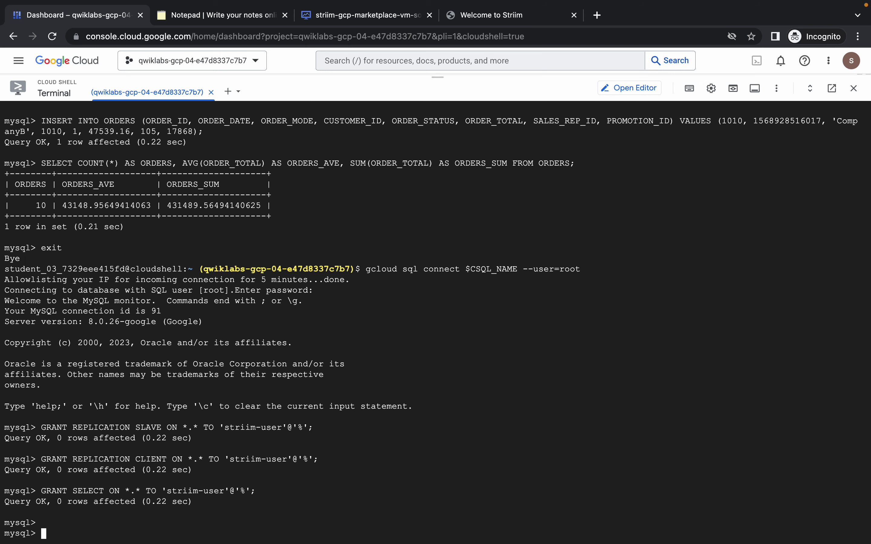
type("exit")
key("Return")
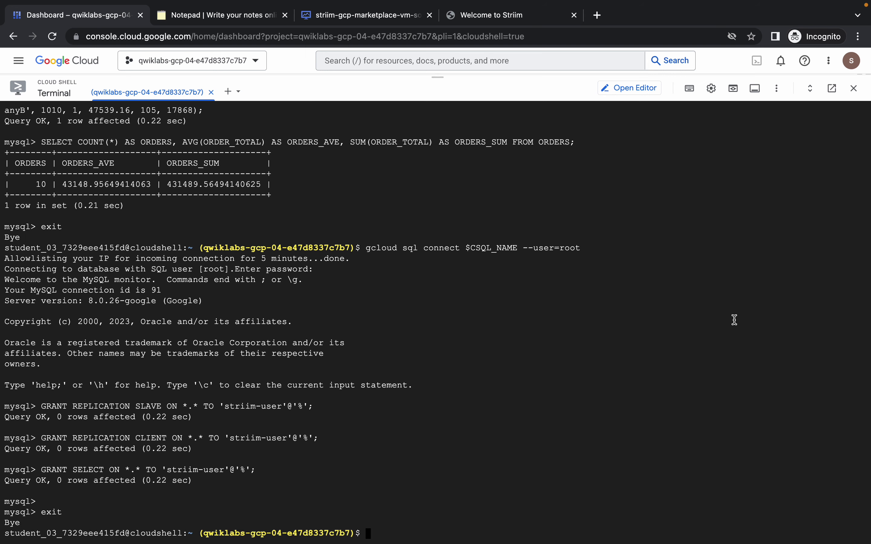
Step: Copy the Task 5 bq command that creates the striimdemo dataset in the US with a 7200-second table expiration, and run it in Cloud Shell
key("ctrl+Left")
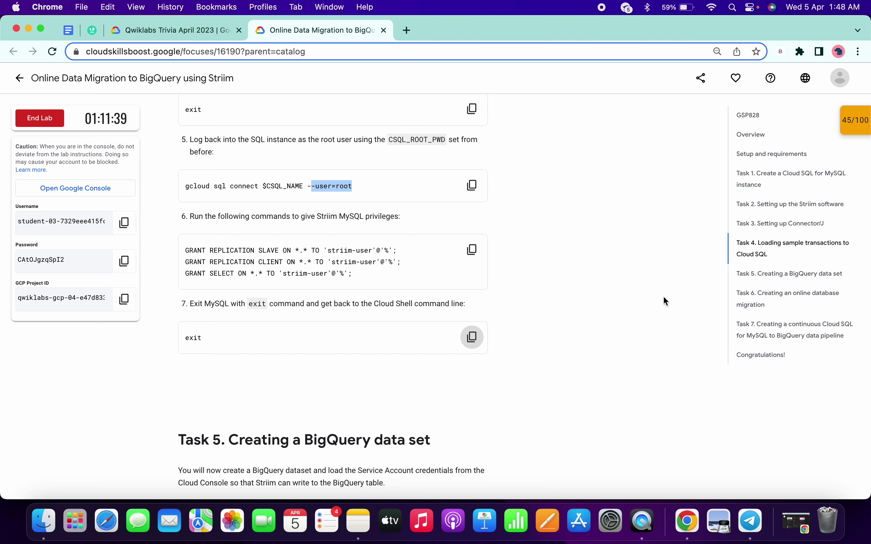
scroll(617, 315, "down", 10)
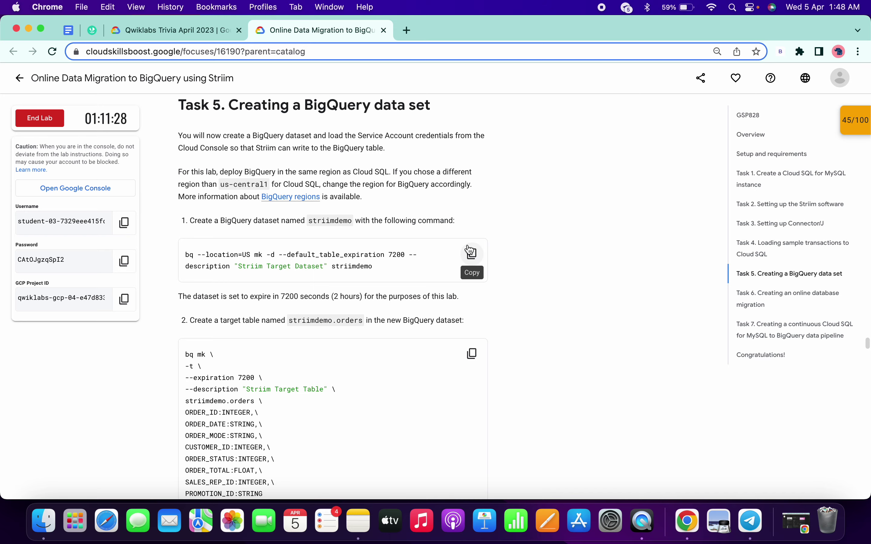
left_click(472, 253)
key("ctrl+Right")
key("super+v")
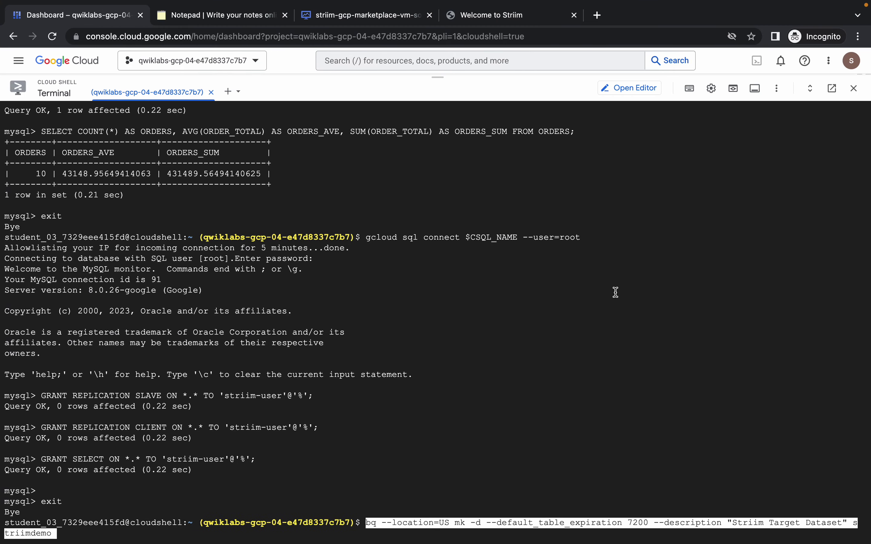
Step: Copy the lab's bq mk command for the target table striimdemo.orders with a 7200-second expiration and run it in Cloud Shell
key("ctrl+Left")
scroll(485, 265, "down", 3)
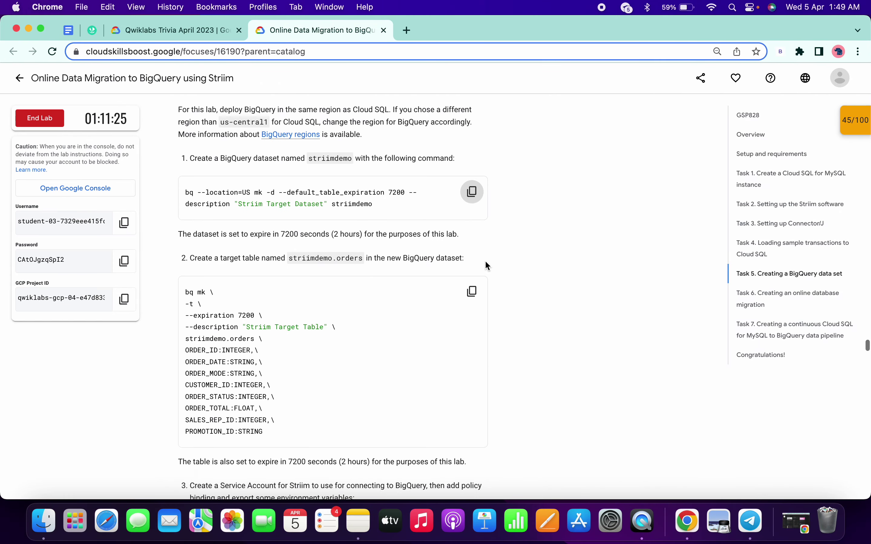
key("ctrl+Right")
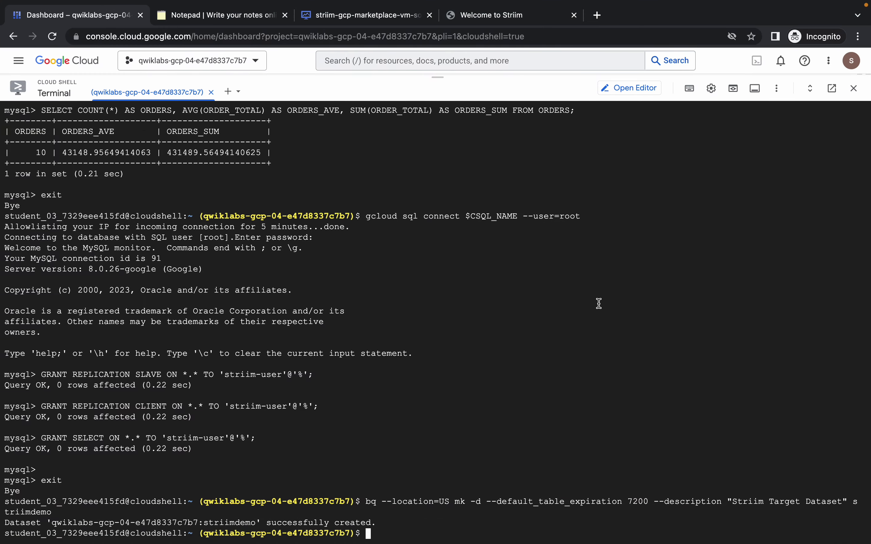
key("super+v")
Step: Copy the lab's gcloud iam command that creates the service account striim-bq and run it in Cloud Shell
key("ctrl+Left")
scroll(389, 227, "down", 10)
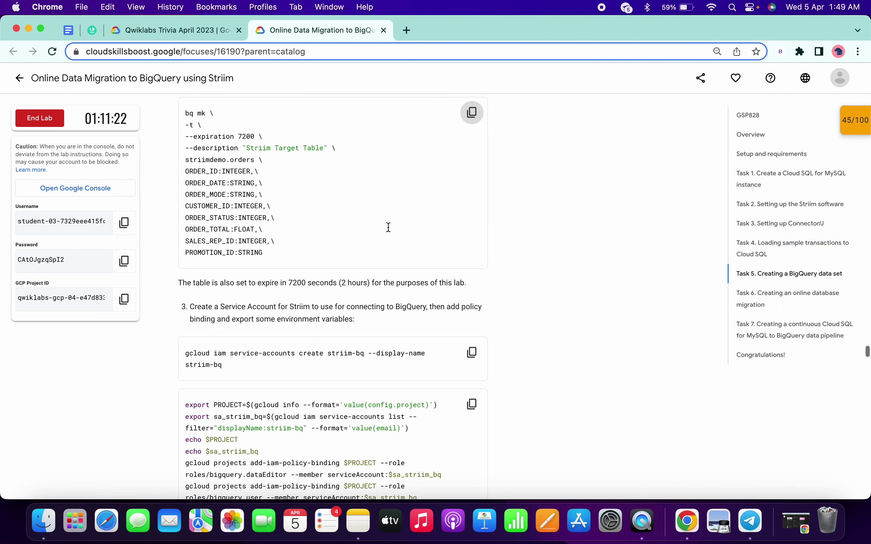
left_click(477, 226)
key("ctrl+Right")
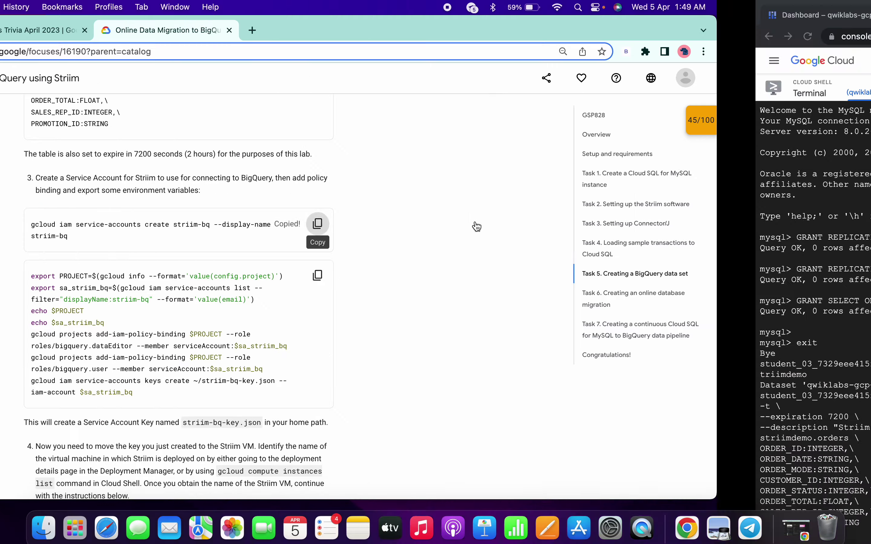
key("super+v")
Step: Run the lab commands that export the project variables, bind the bigquery.dataEditor and bigquery.user roles to striim-bq, and create the striim-bq-key.json key
key("ctrl+Left")
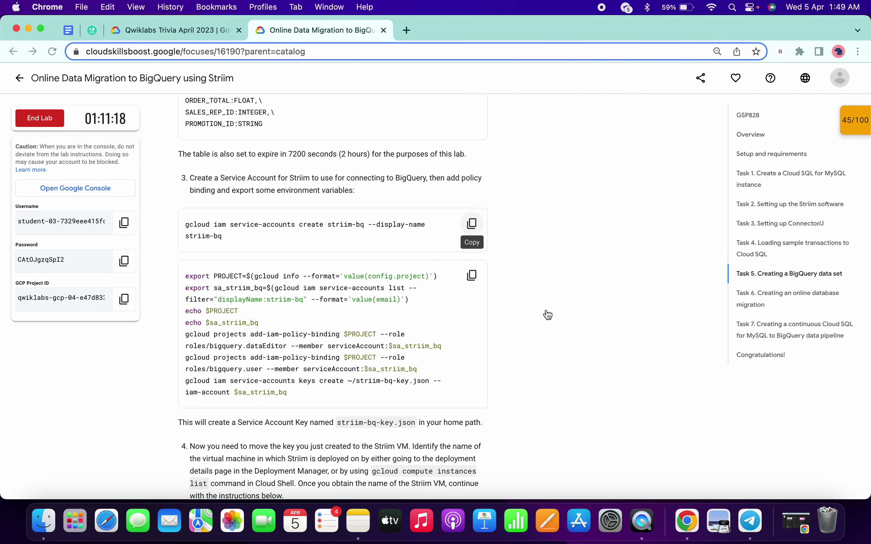
key("ctrl+Right")
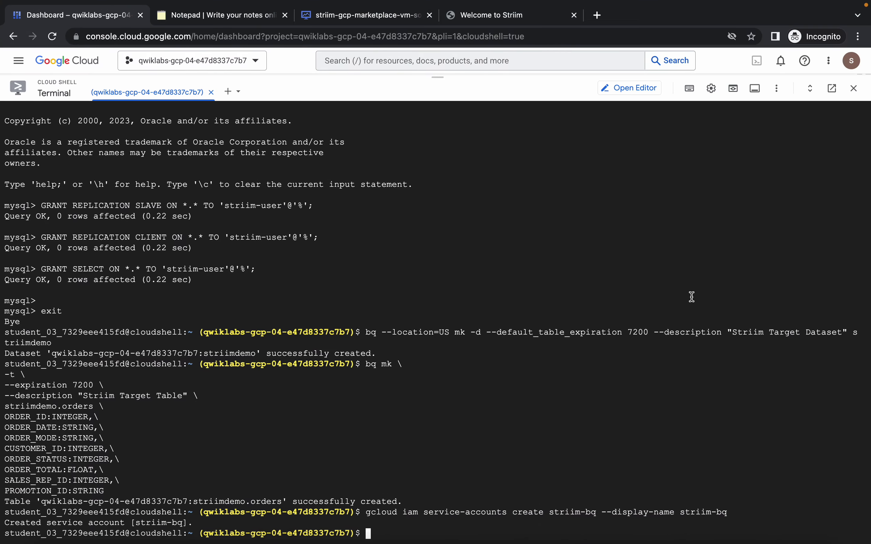
key("super+v")
Step: Run the lab's gcloud compute scp command copying striim-bq-key.json to the Striim VM, agreeing to SSH key generation with Y and an empty passphrase
key("ctrl+Left")
scroll(410, 268, "down", 9)
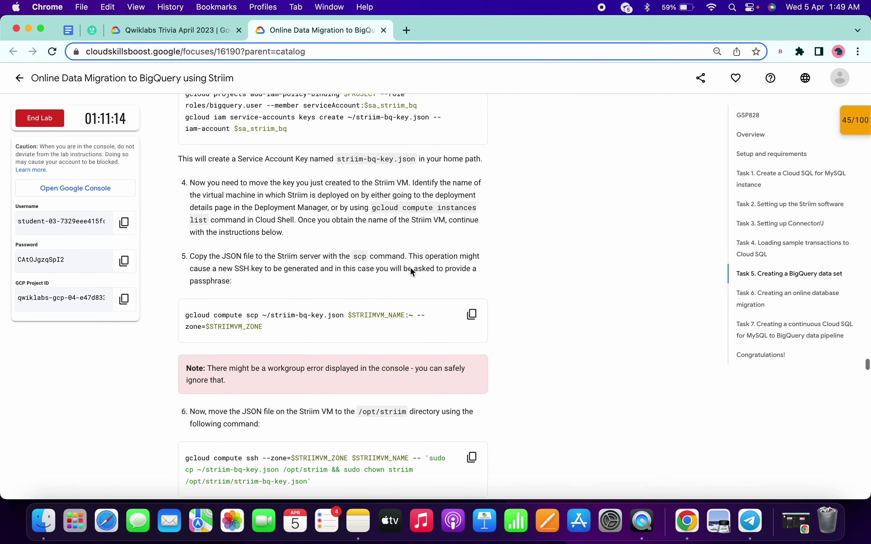
left_click(473, 244)
key("ctrl+Right")
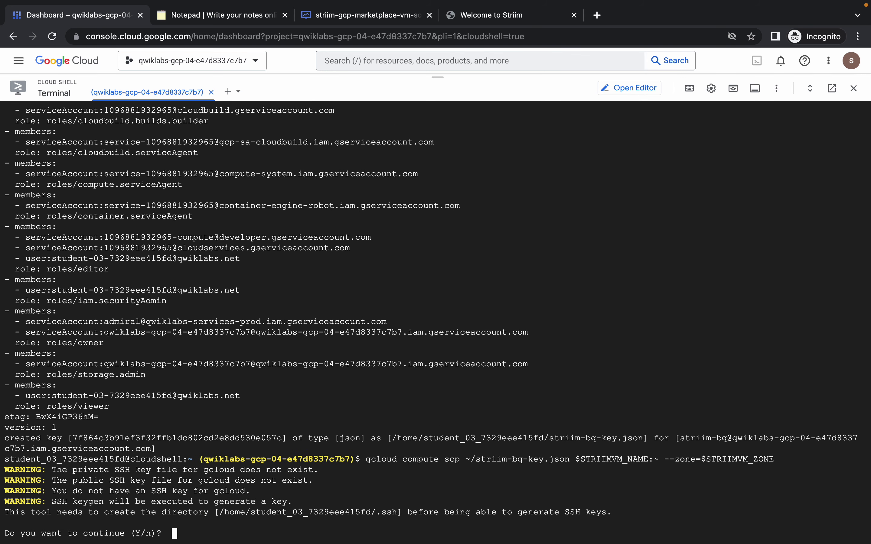
type("Y")
key("Return")
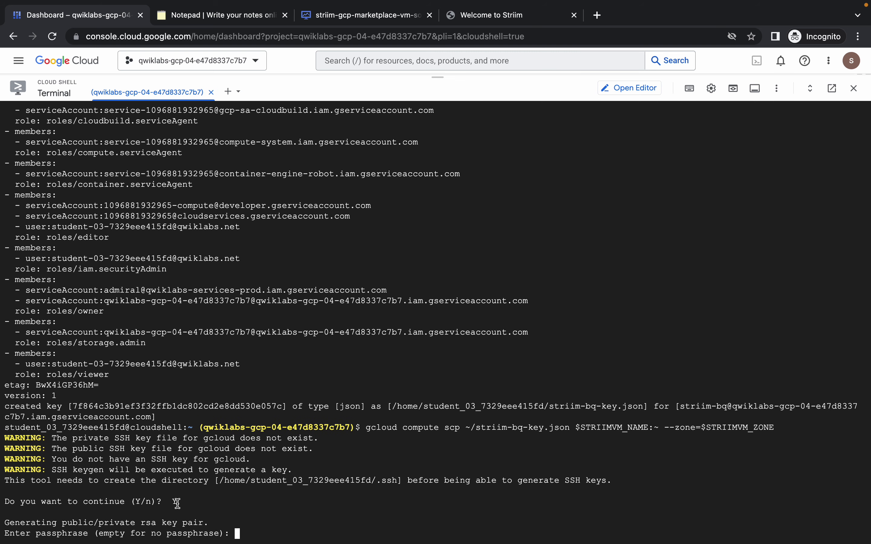
key("Return")
key("Return")
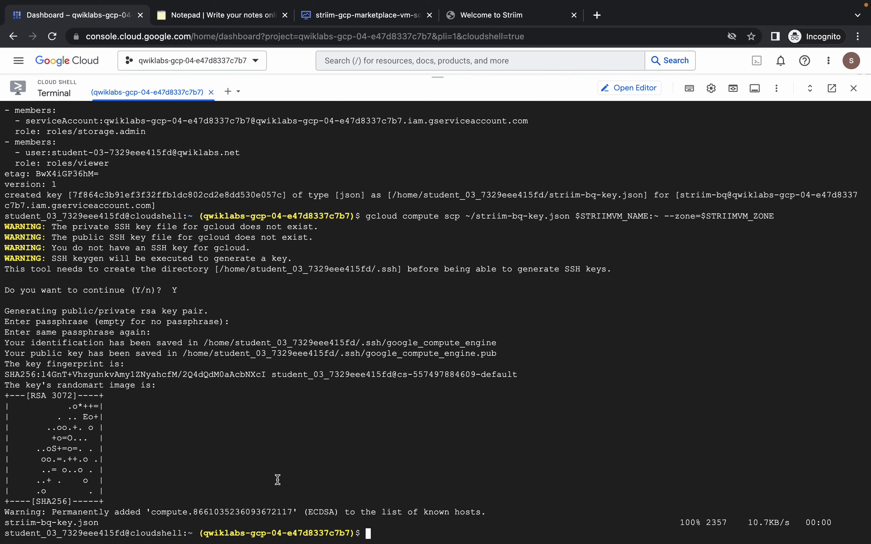
Step: Run the lab's gcloud compute ssh command that copies striim-bq-key.json to /opt/striim on the VM and makes striim its owner
key("ctrl+Left")
scroll(367, 332, "down", 3)
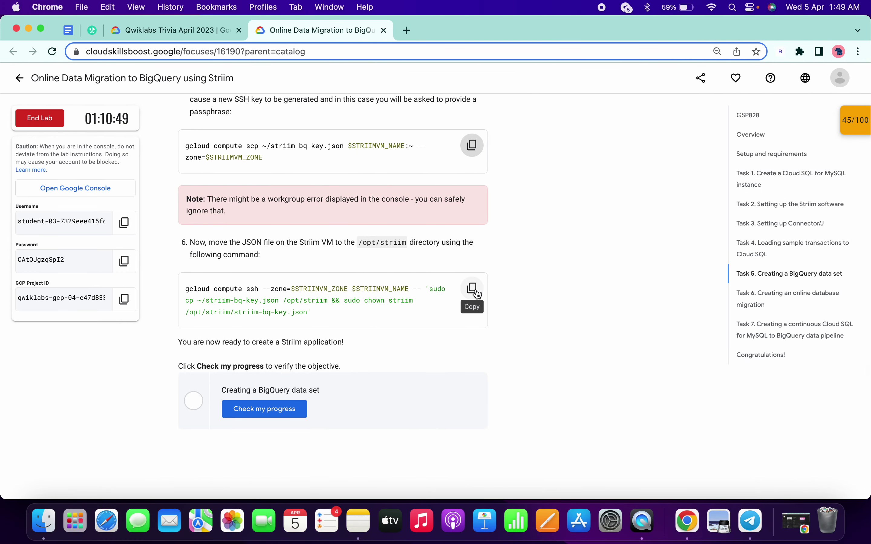
left_click(473, 289)
key("ctrl+Right")
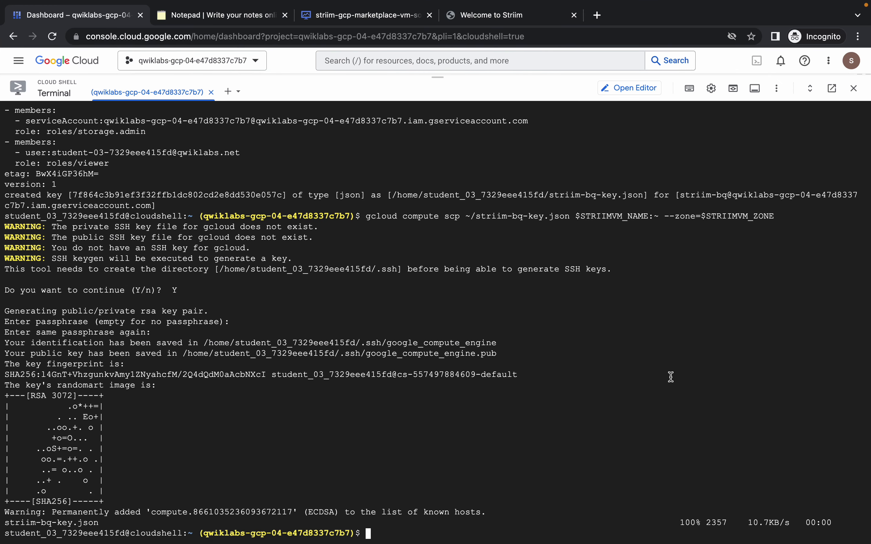
key("super+v")
key("Return")
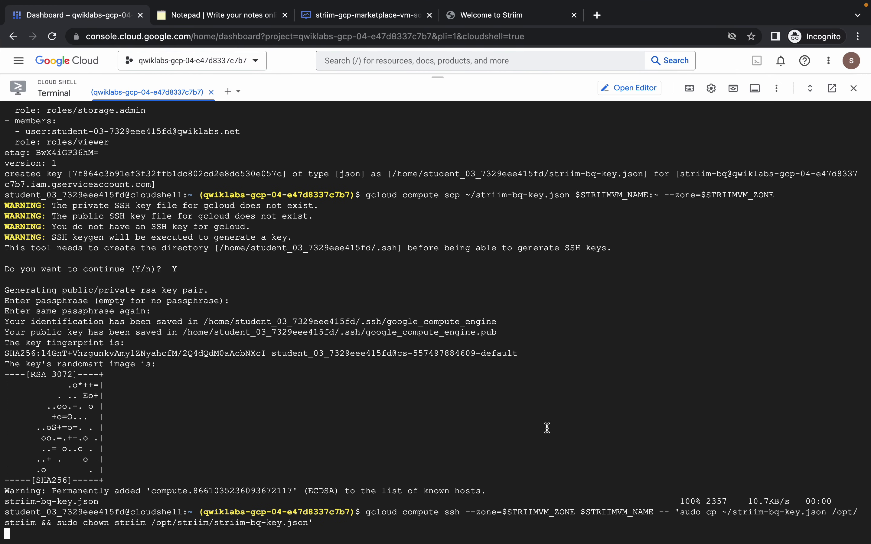
Step: Check the lab progress for the Creating a BigQuery data set objective and wait for its assessment
key("ctrl+Left")
left_click(277, 410)
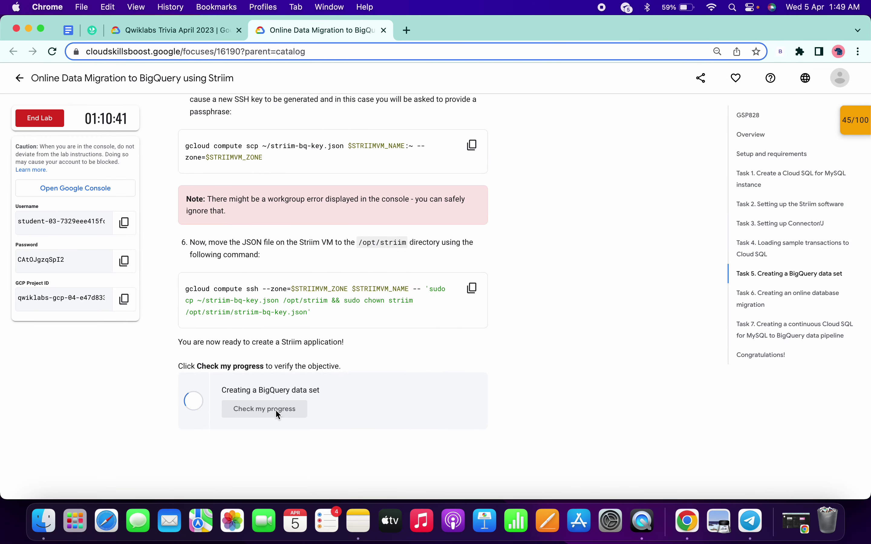
key("ctrl+Right")
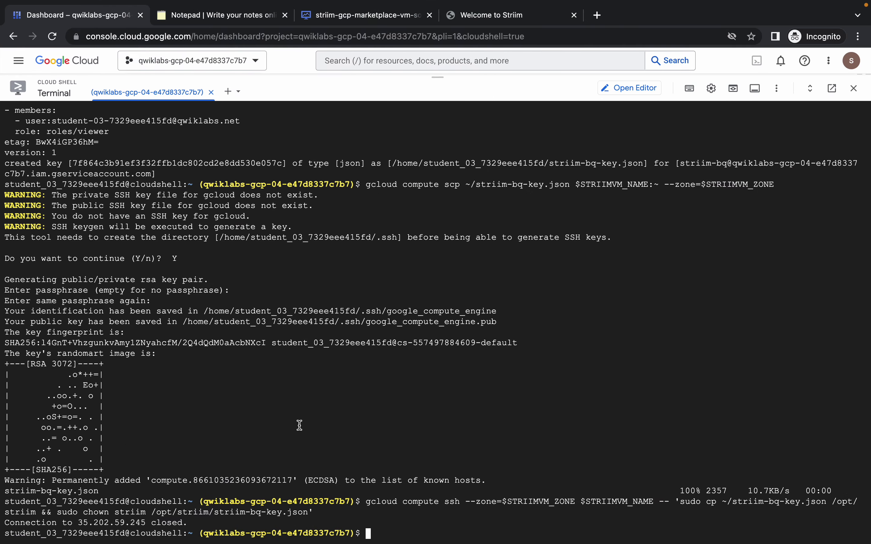
key("ctrl+Left")
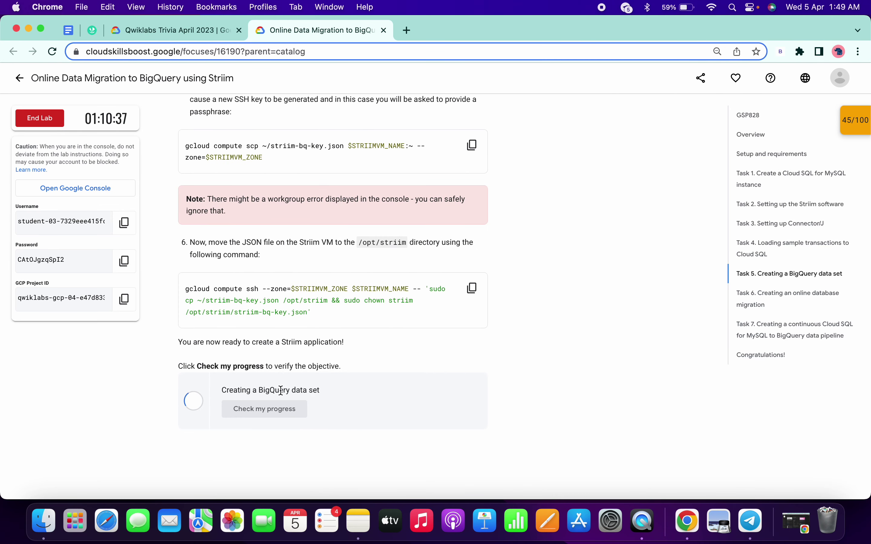
scroll(284, 403, "down", 4)
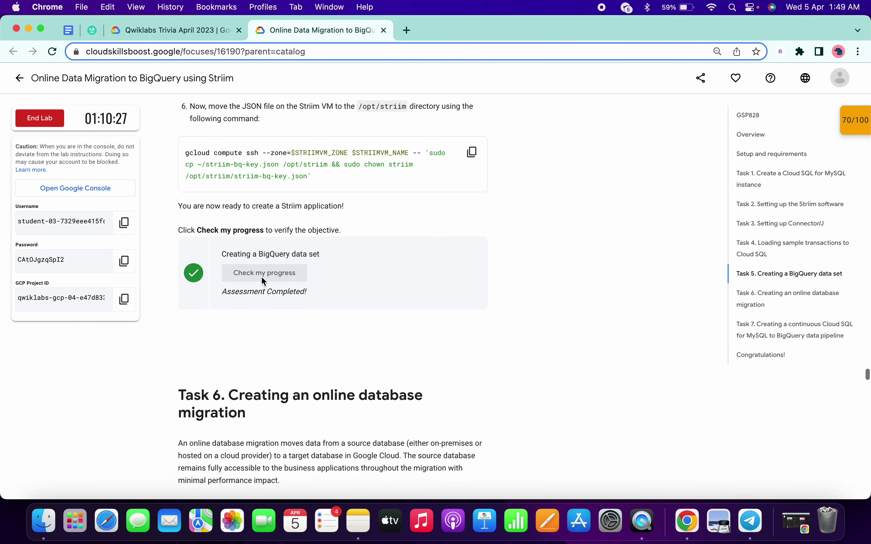
Step: Read the lab's Task 6 introduction, switch to the Striim web UI and enter admin as the login username
scroll(263, 279, "down", 3)
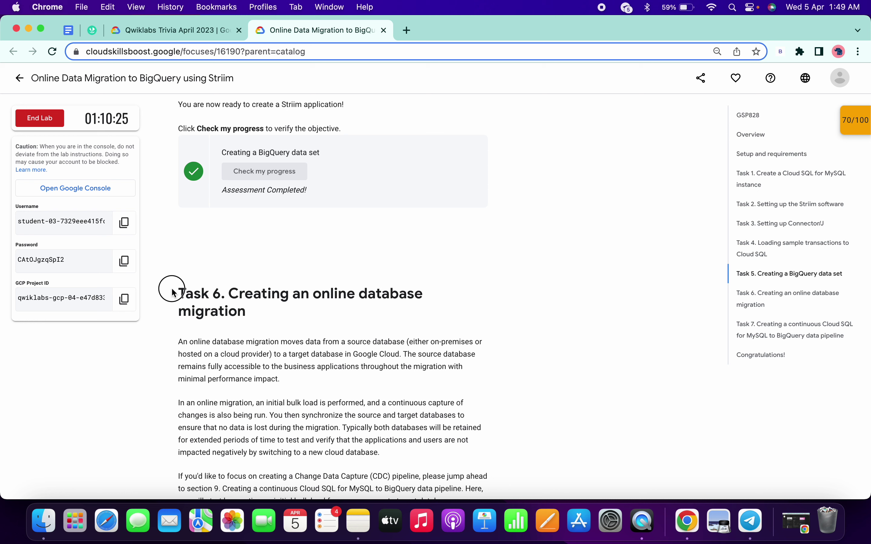
left_click_drag(176, 289, 265, 317)
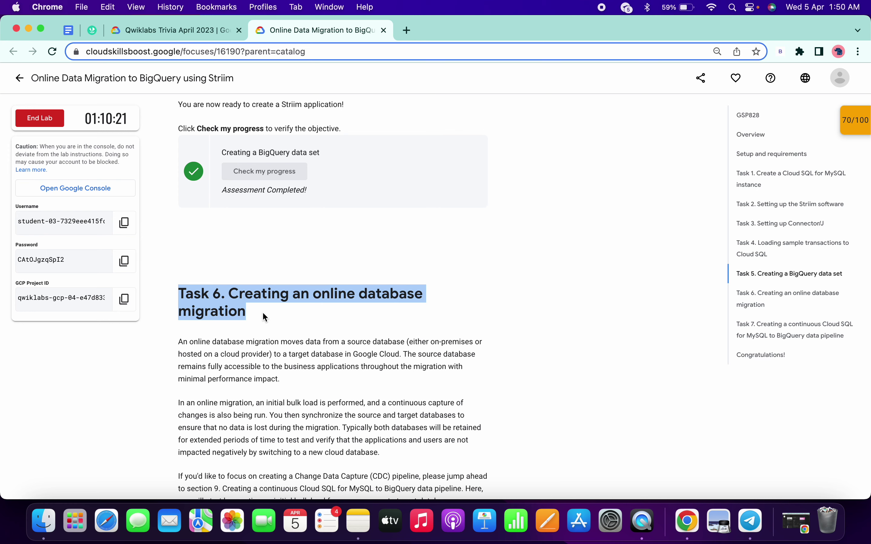
scroll(265, 317, "down", 3)
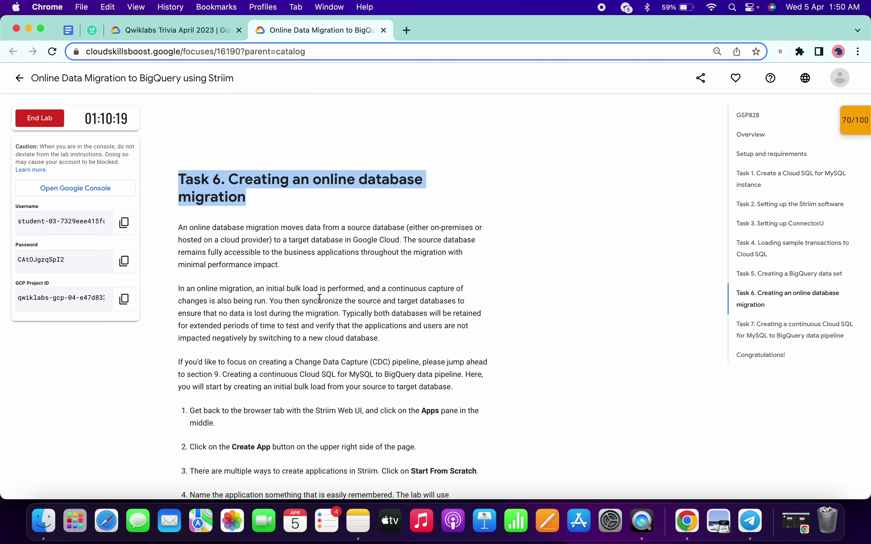
scroll(320, 299, "down", 4)
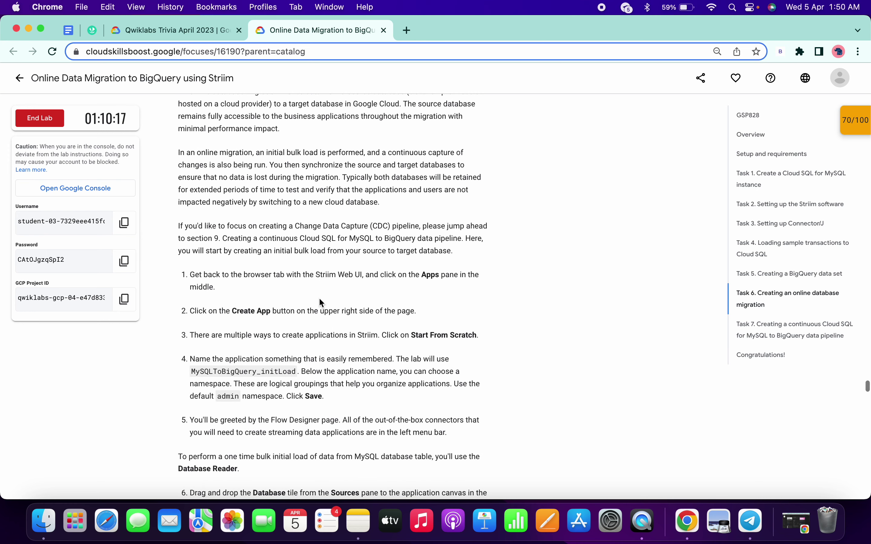
key("ctrl+Right")
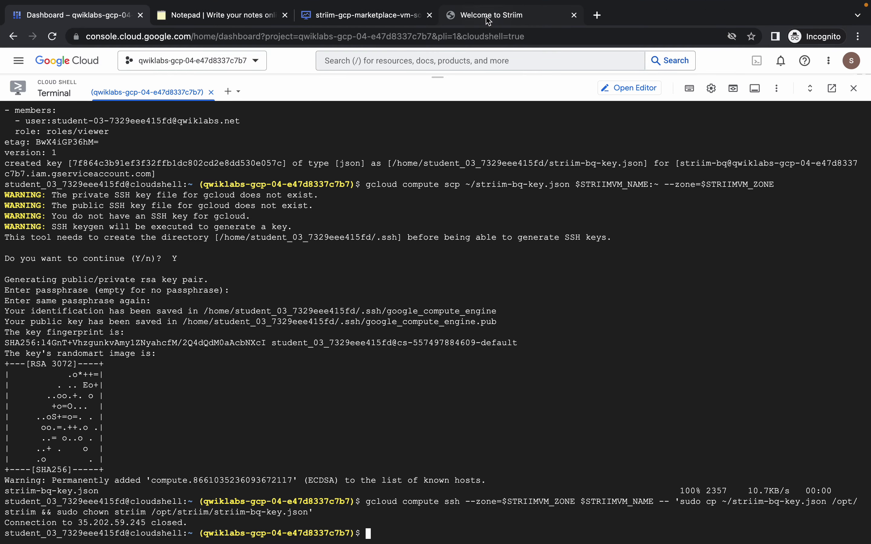
left_click(489, 21)
left_click(440, 280)
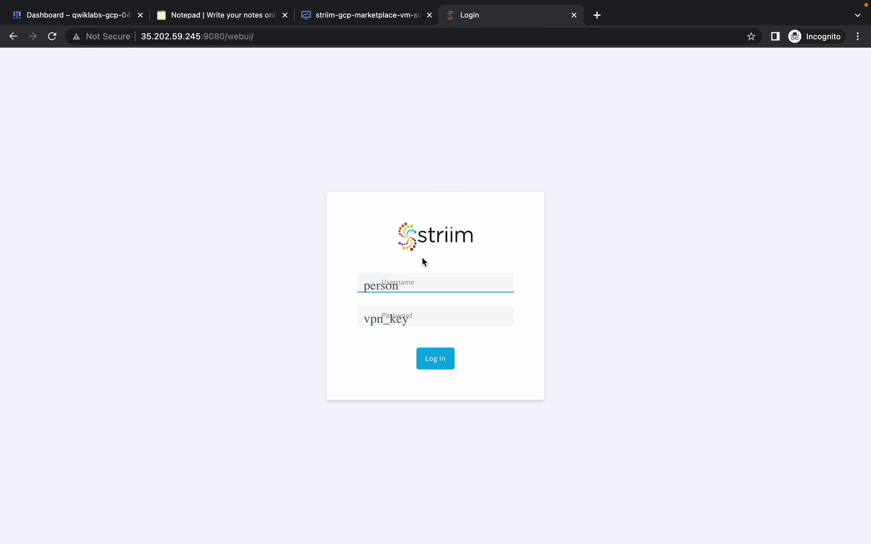
type("admin")
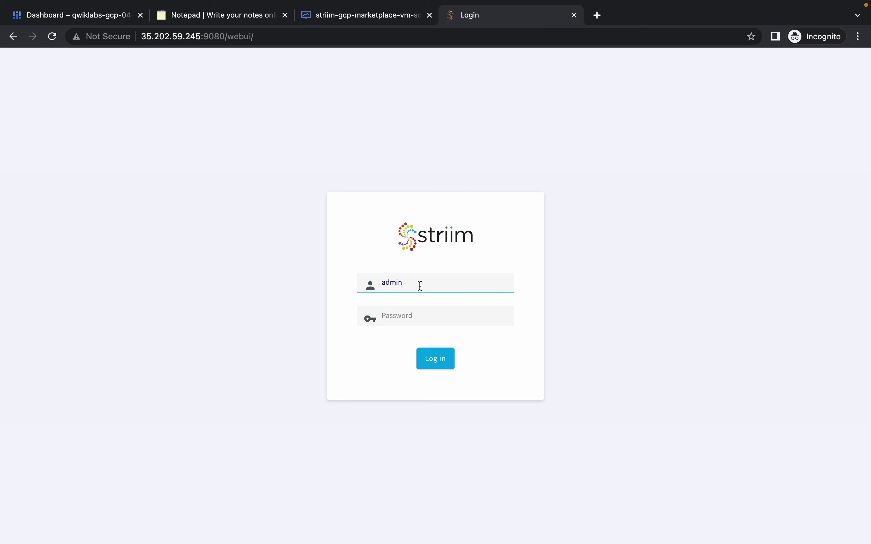
Step: Copy the lab's password from the credentials into the Striim password field and log in
key("ctrl+Left")
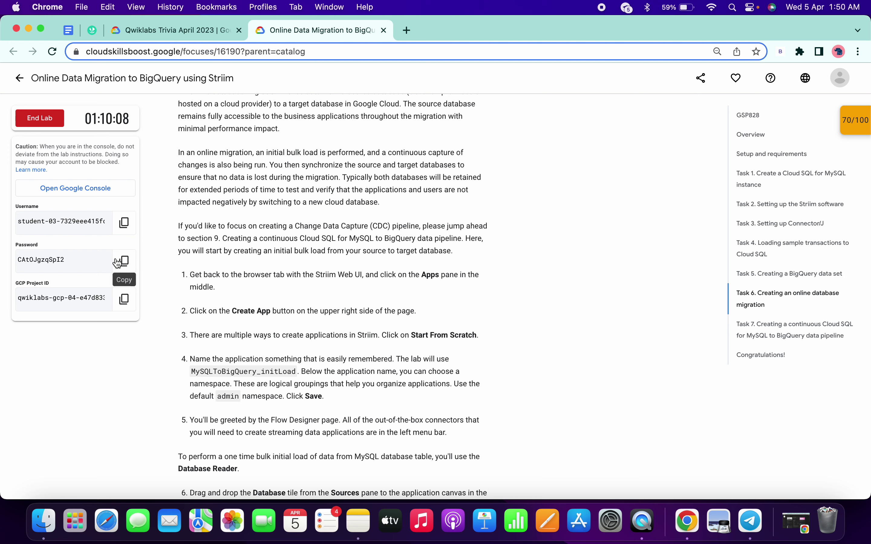
left_click(123, 262)
key("ctrl+Right")
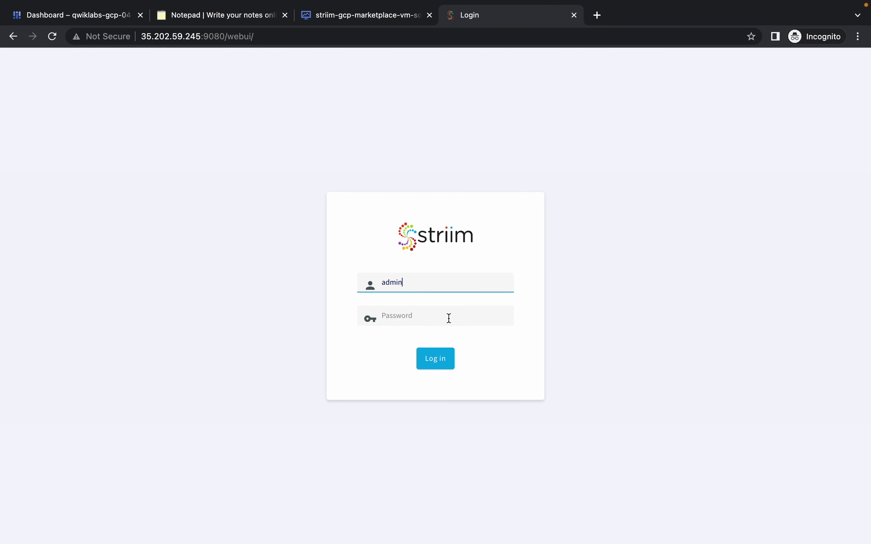
key("super+v")
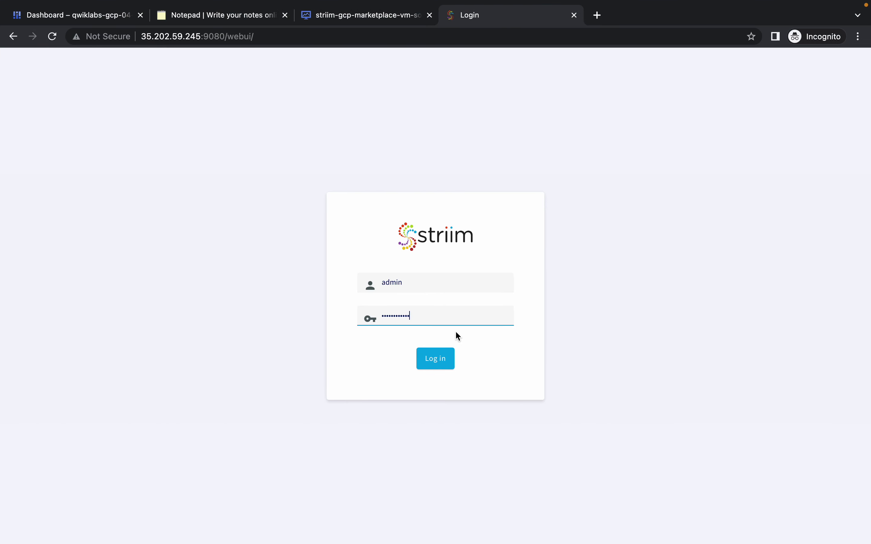
left_click(443, 359)
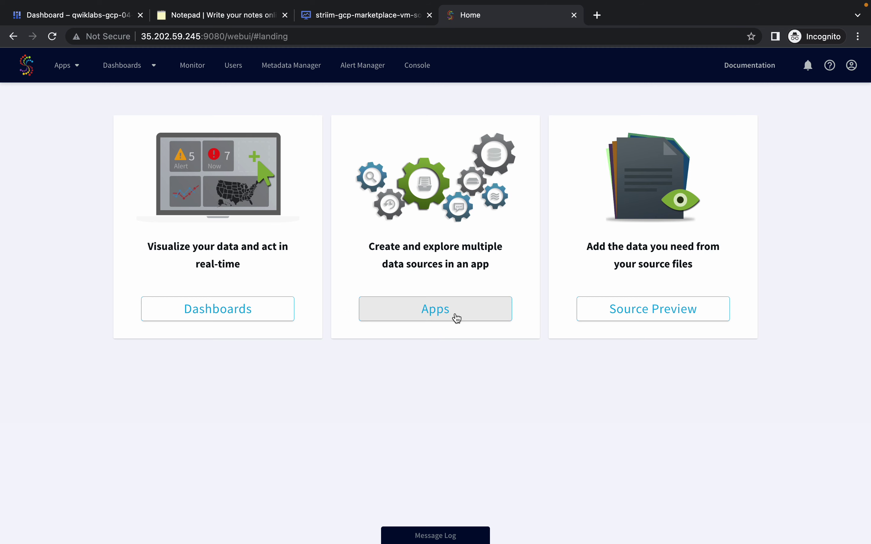
Step: Create a Striim app from scratch with the lab's name MySQLToBigQuery_initLoad in the admin namespace and save it
left_click(433, 316)
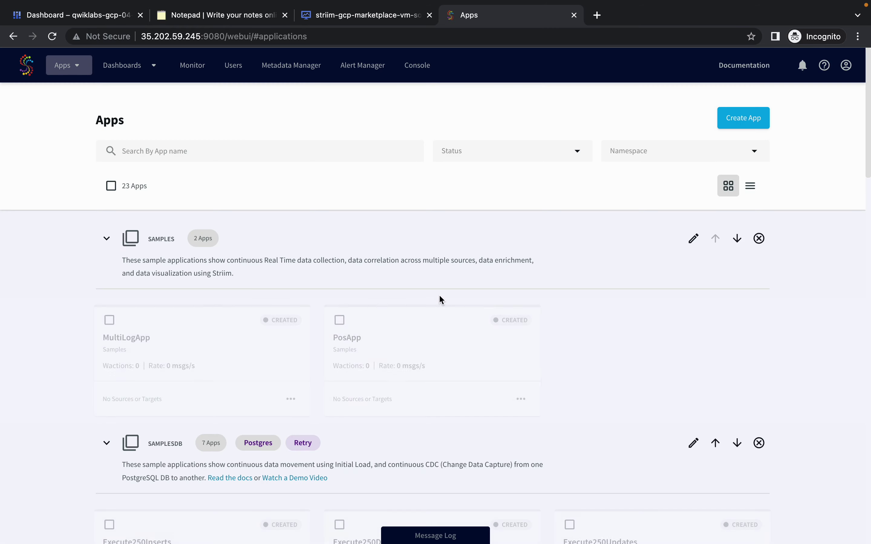
left_click(743, 118)
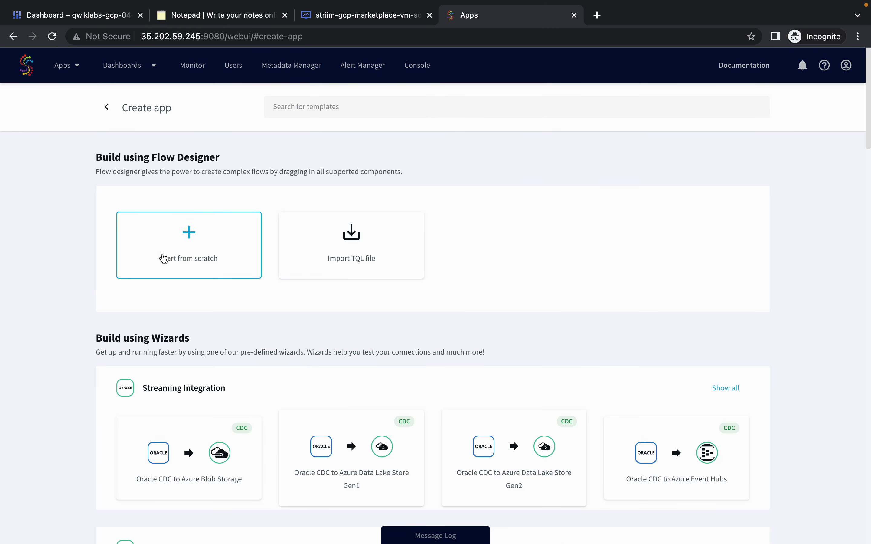
left_click(195, 248)
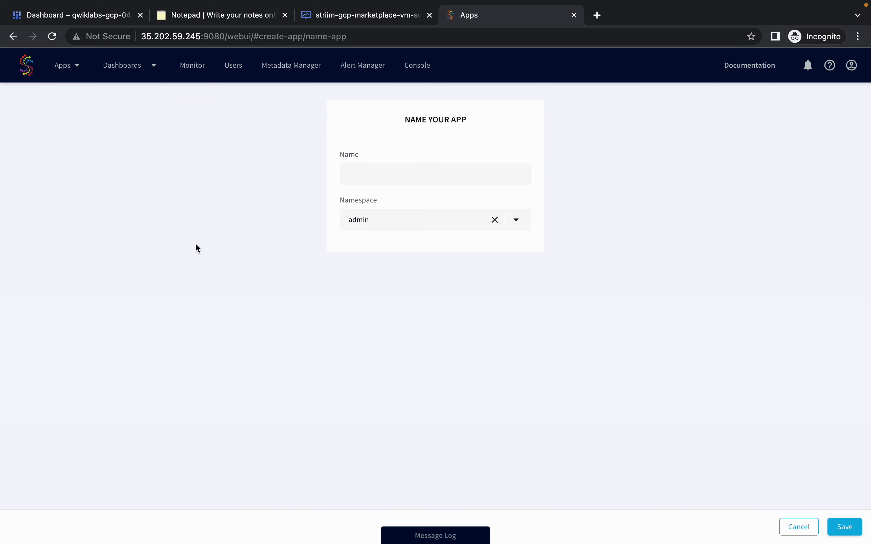
key("ctrl+Left")
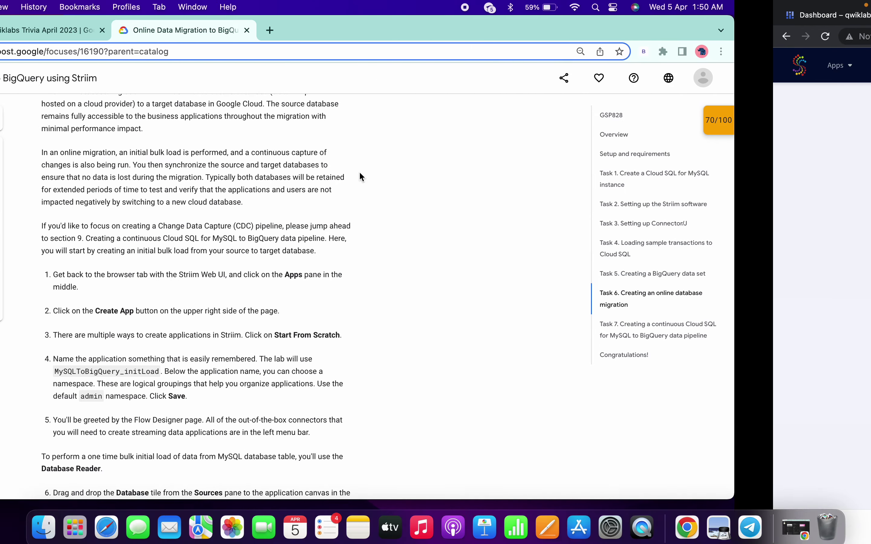
scroll(390, 273, "down", 5)
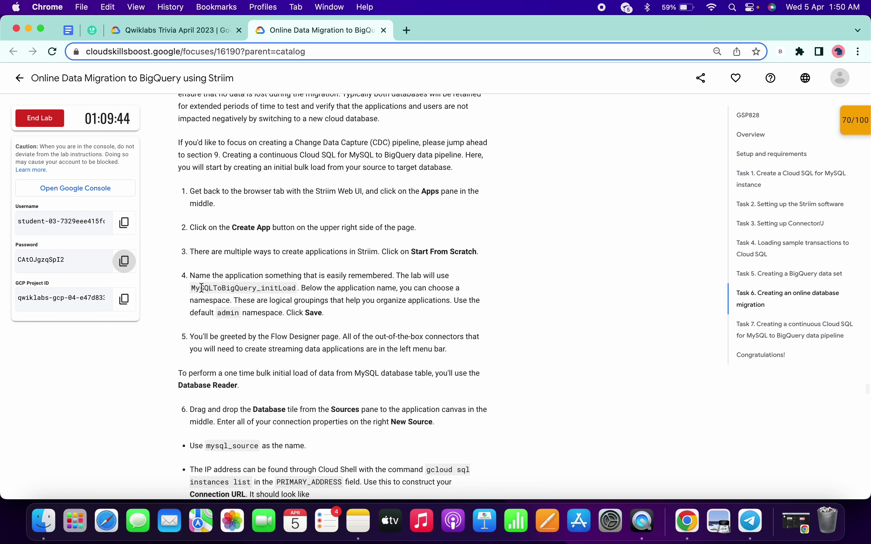
double_click(225, 288)
key("super+c")
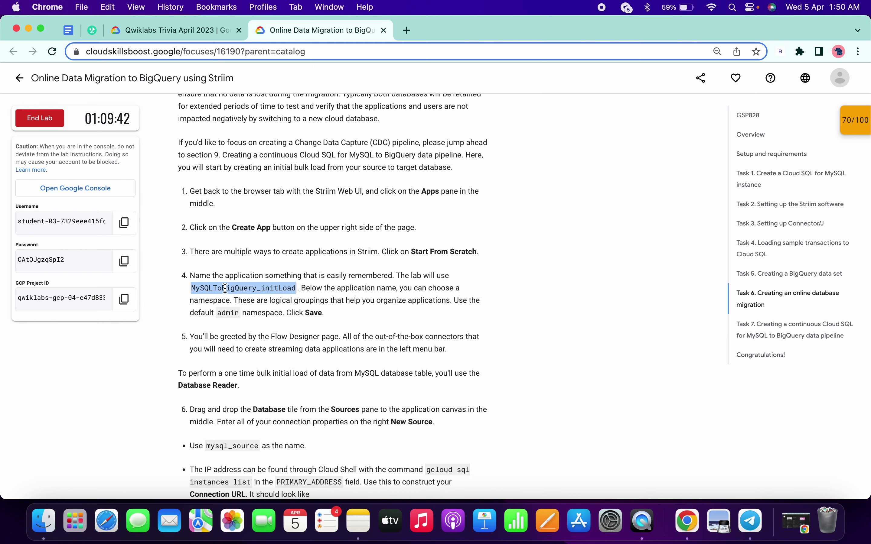
key("super+grave")
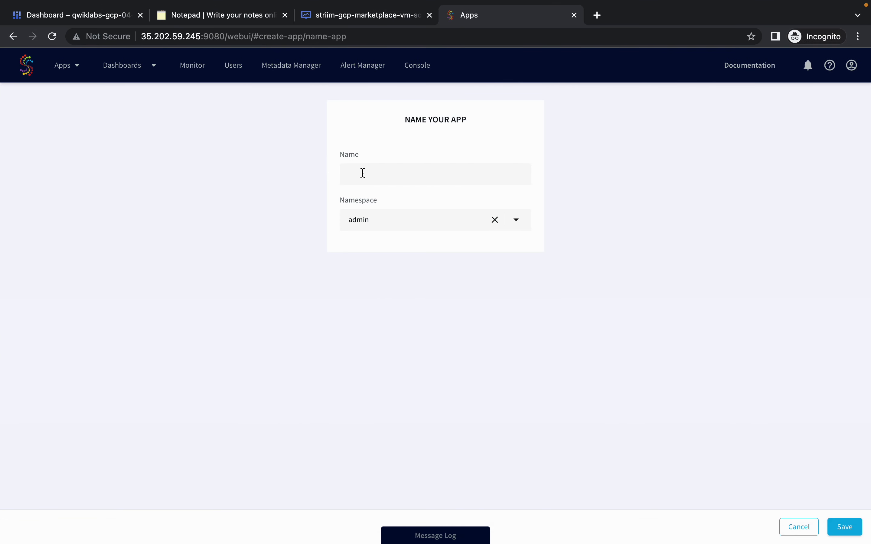
right_click(362, 173)
left_click(388, 261)
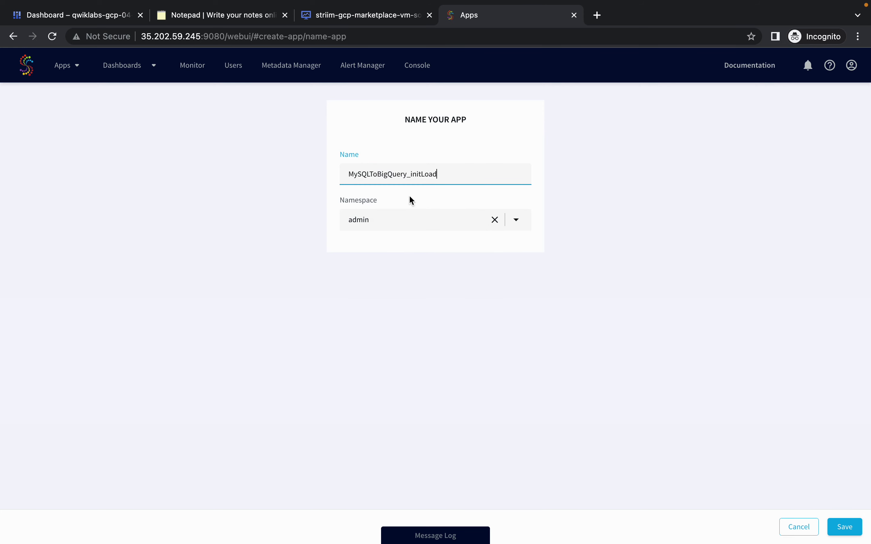
left_click(846, 527)
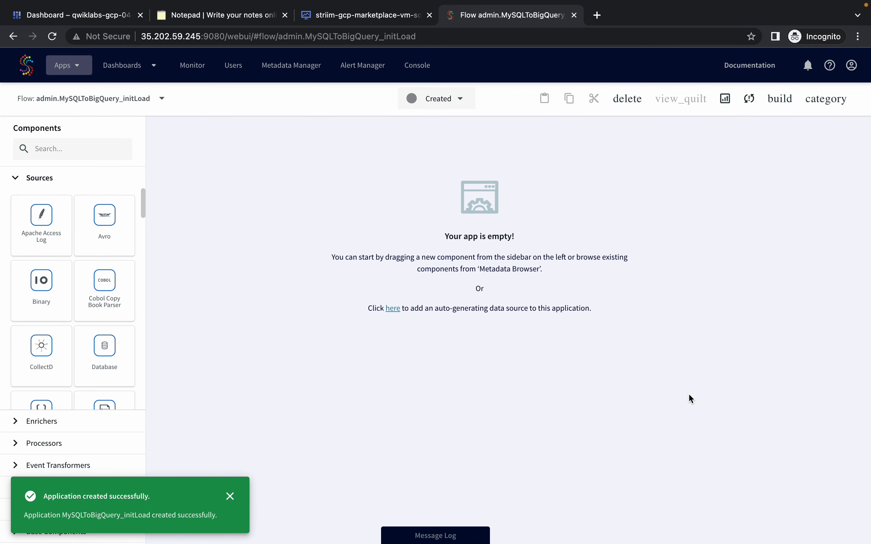
Step: Search the components for data and place the Database source on the empty app canvas
left_click(77, 154)
type("da")
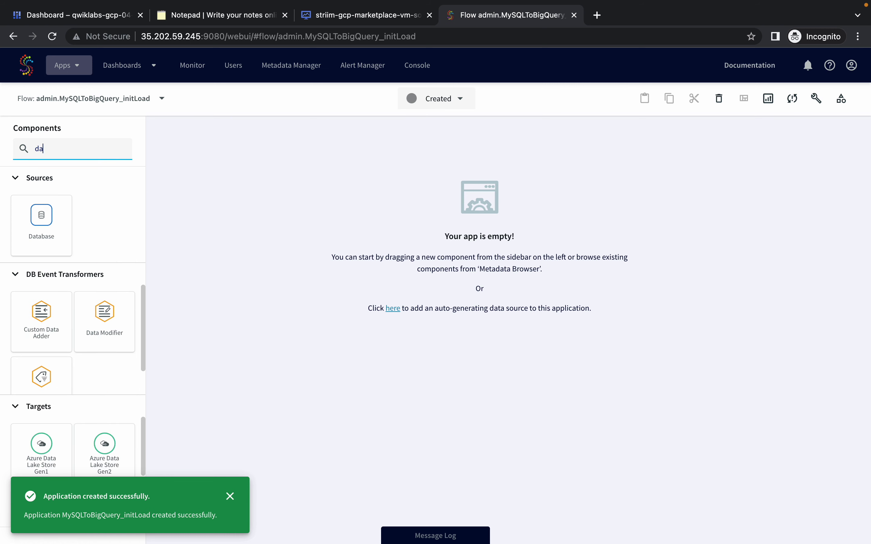
type("ta")
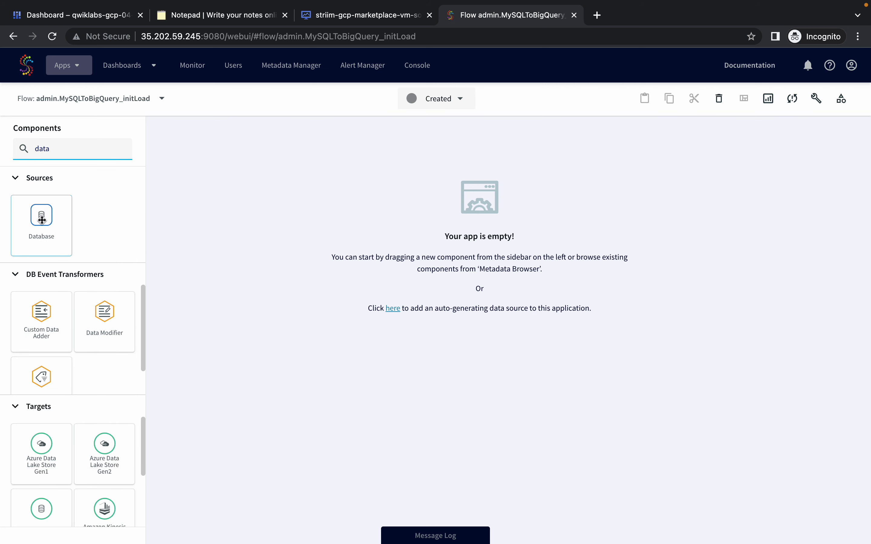
left_click_drag(41, 221, 447, 240)
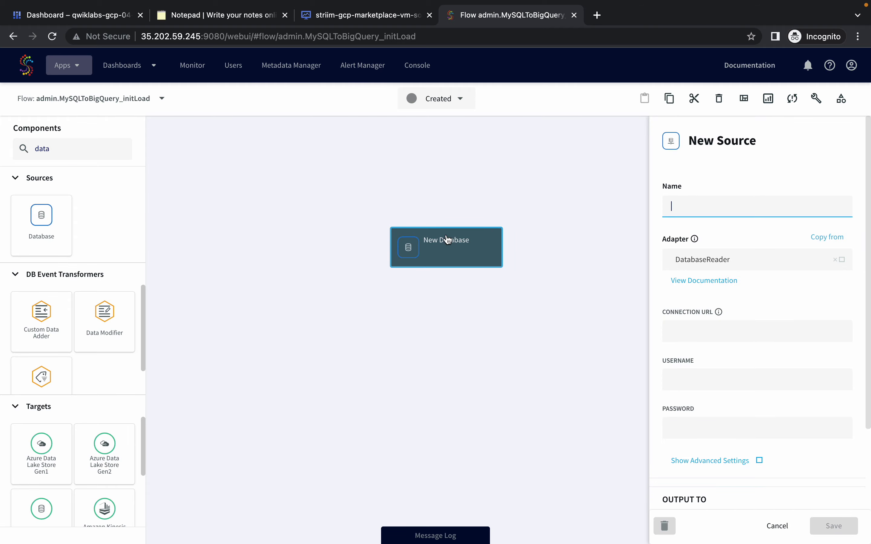
Step: Name the new Database source mysql_source, copying the name from the lab instructions
key("super+Tab")
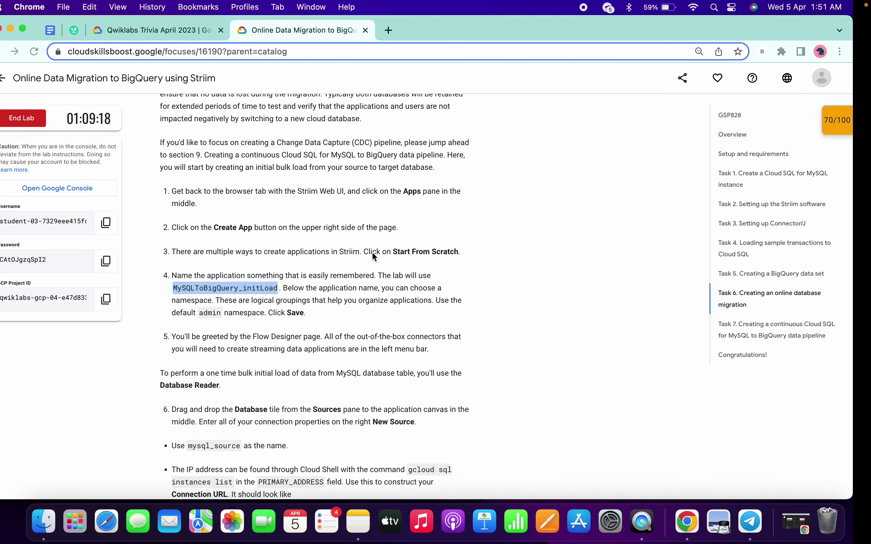
scroll(319, 269, "down", 5)
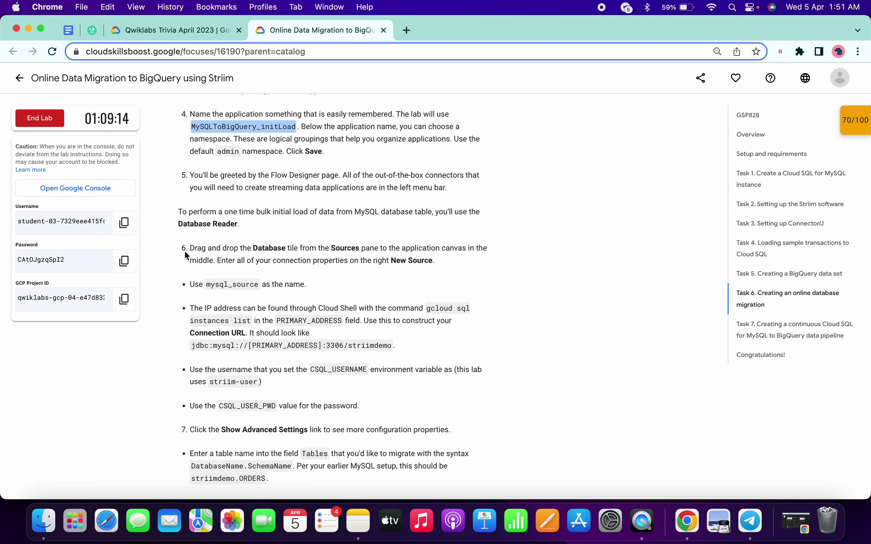
double_click(219, 286)
key("super+c")
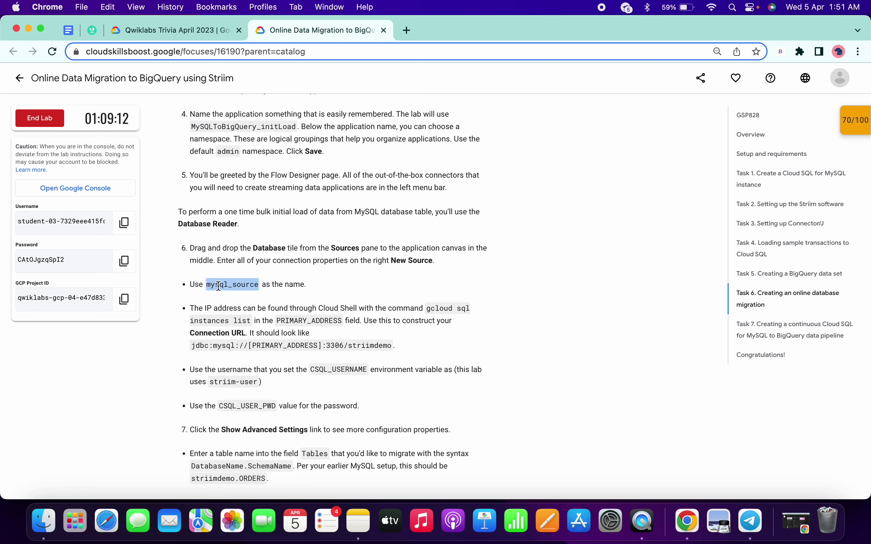
key("ctrl+Right")
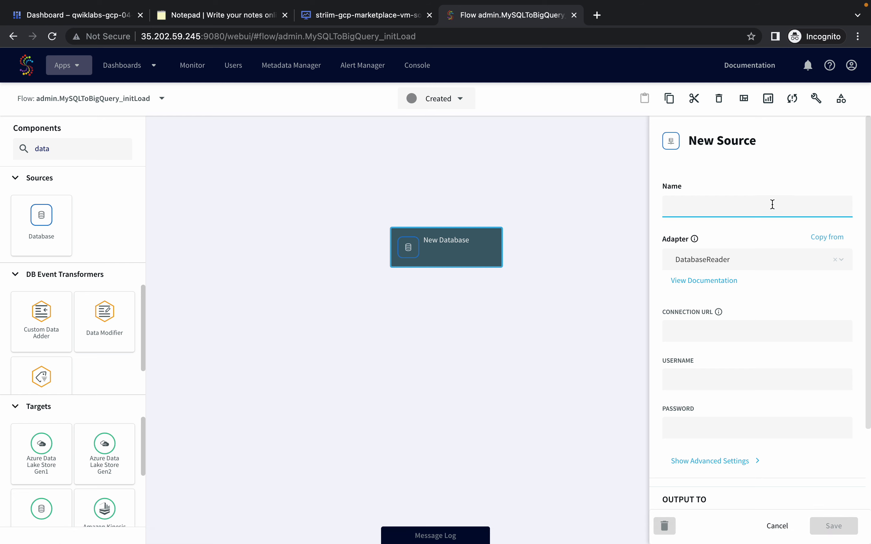
key("super+v")
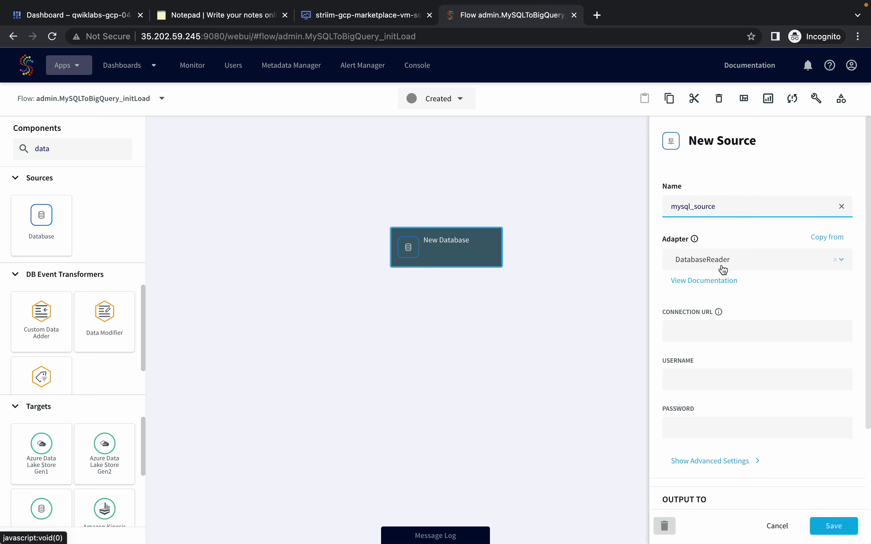
Step: Copy the connection URL template jdbc:mysql://[PRIMARY_ADDRESS]:3306/striimdemo from the lab instructions into the online notepad, replacing the STRIIMVM_NAME and STRIIMVM_ZONE lines
scroll(716, 271, "down", 2)
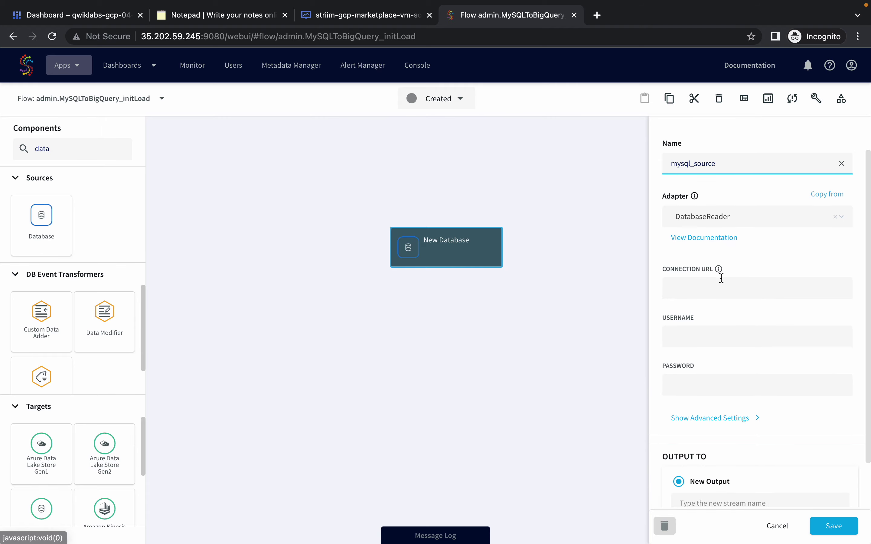
key("ctrl+Left")
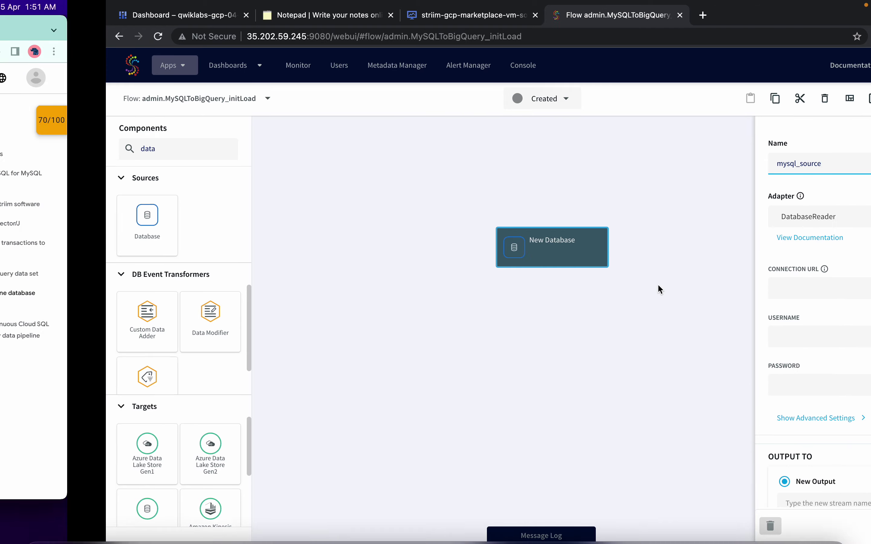
scroll(339, 297, "down", 3)
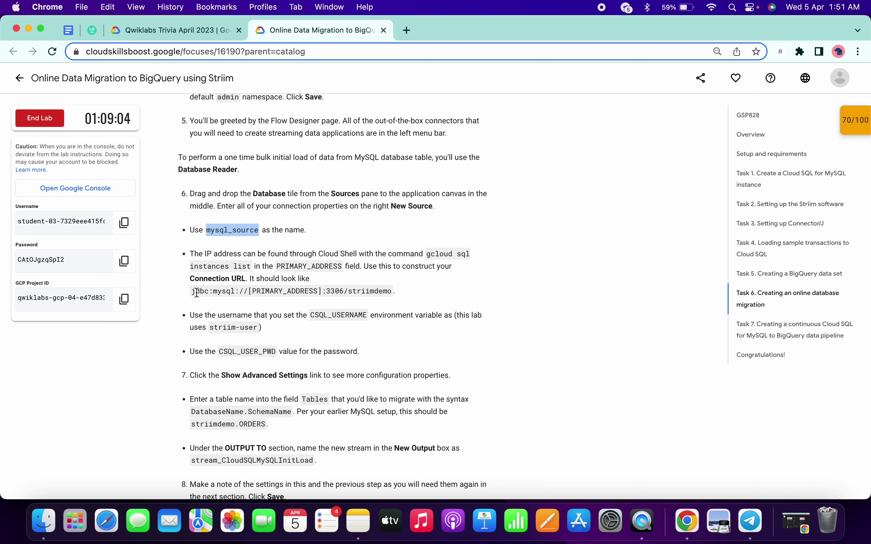
left_click_drag(191, 292, 391, 291)
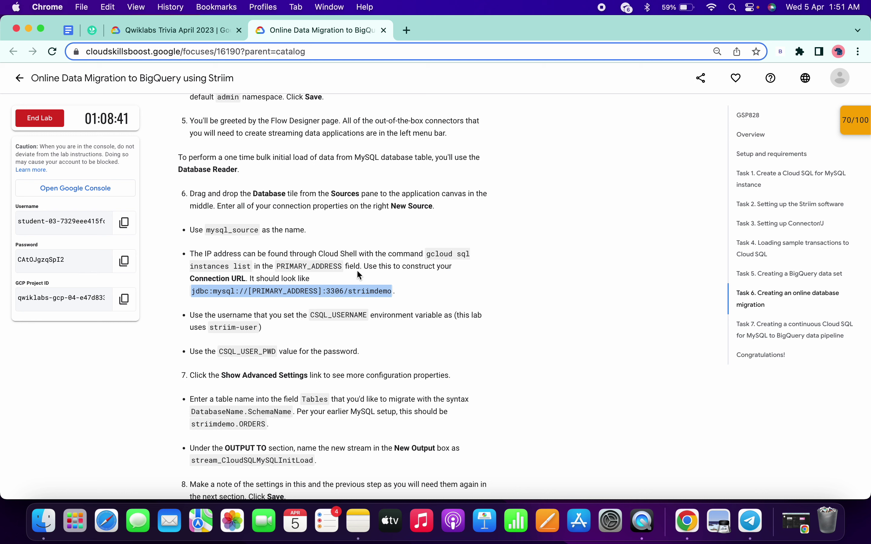
key("ctrl+Right")
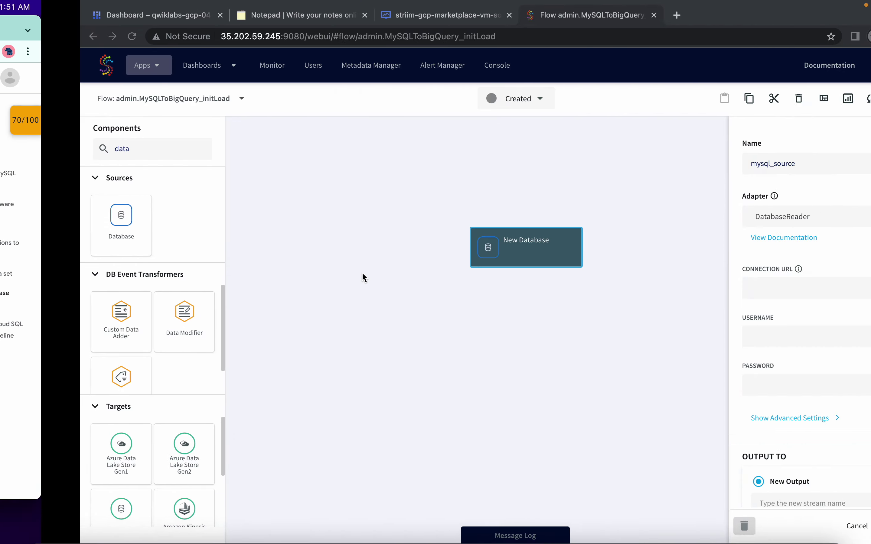
key("ctrl+Left")
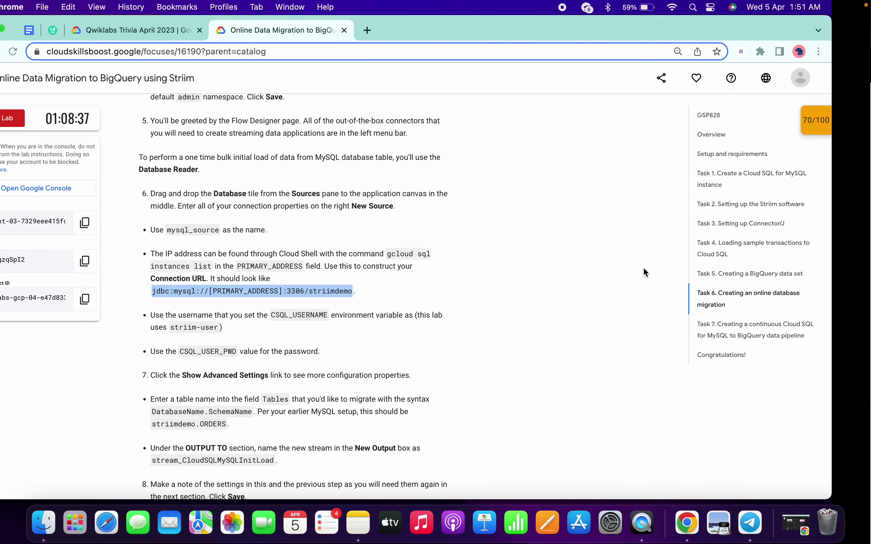
key("ctrl+Right")
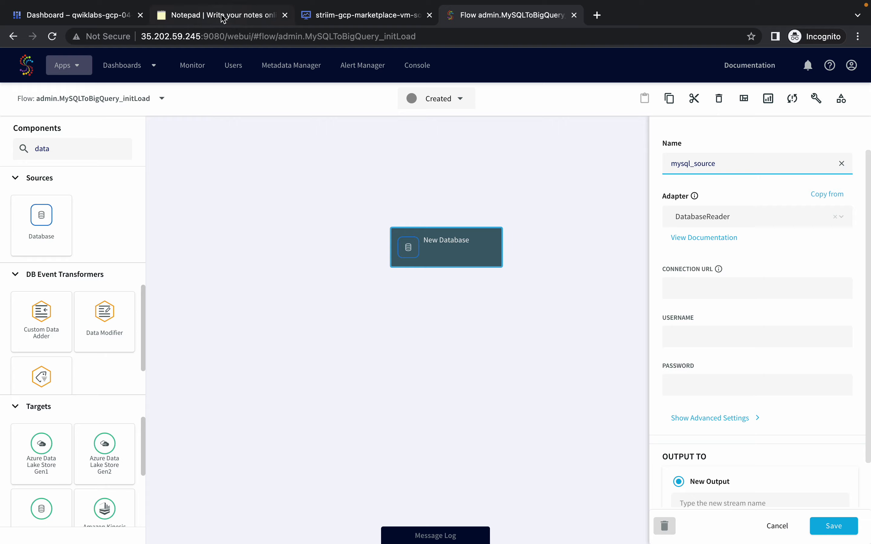
key("ctrl+Left")
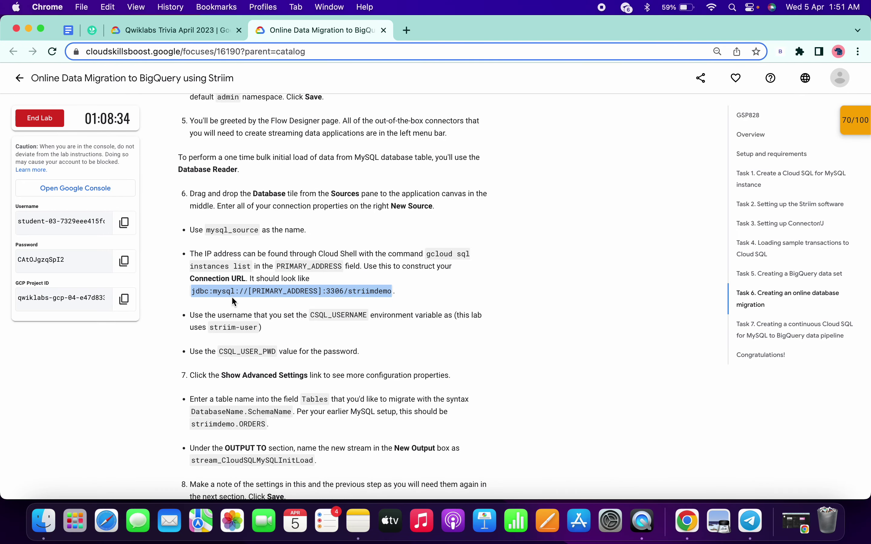
key("ctrl+Right")
left_click(218, 16)
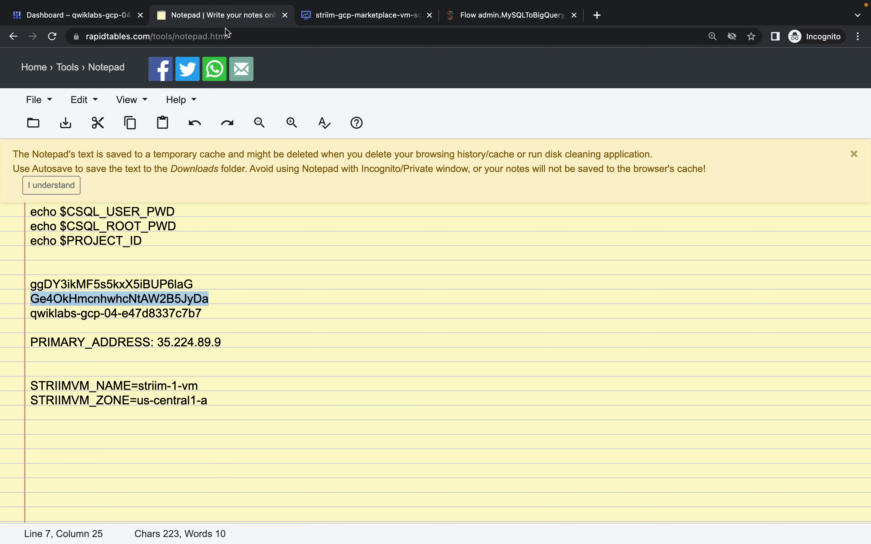
left_click_drag(339, 412, 19, 378)
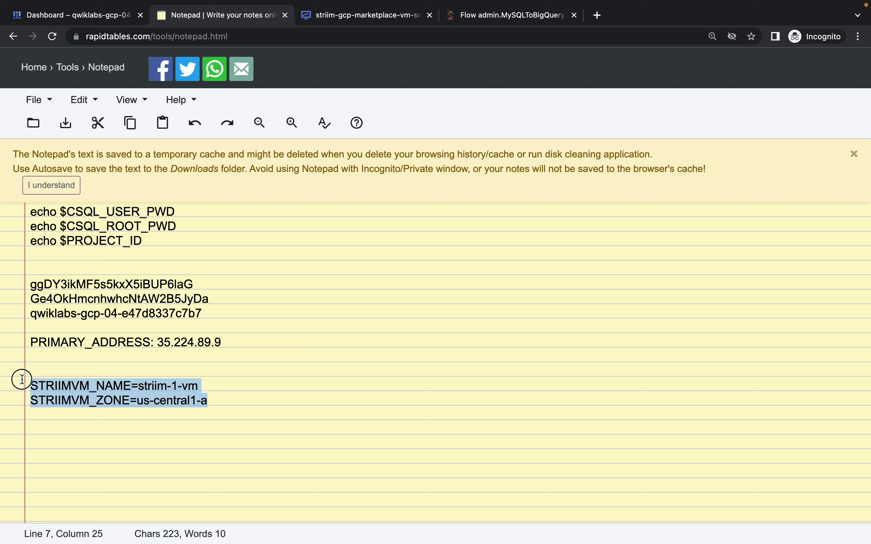
key("BackSpace")
type("jdbc:mysql://[PRIMARY_ADDRESS]:3306/striimdemo")
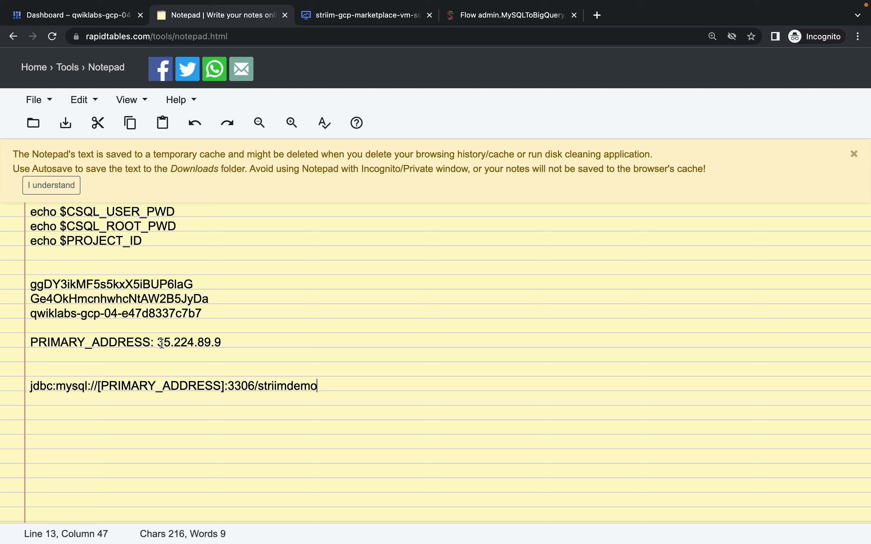
Step: Replace the bracketed [PRIMARY_ADDRESS] placeholder in the notepad's JDBC URL with the noted primary address 35.224.89.9
left_click_drag(160, 343, 221, 344)
key("super+c")
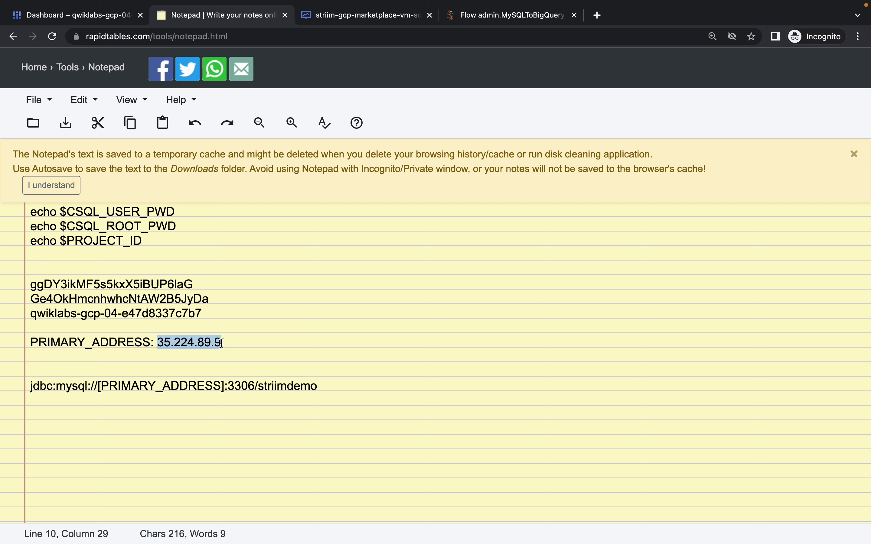
left_click_drag(101, 388, 220, 391)
key("BackSpace")
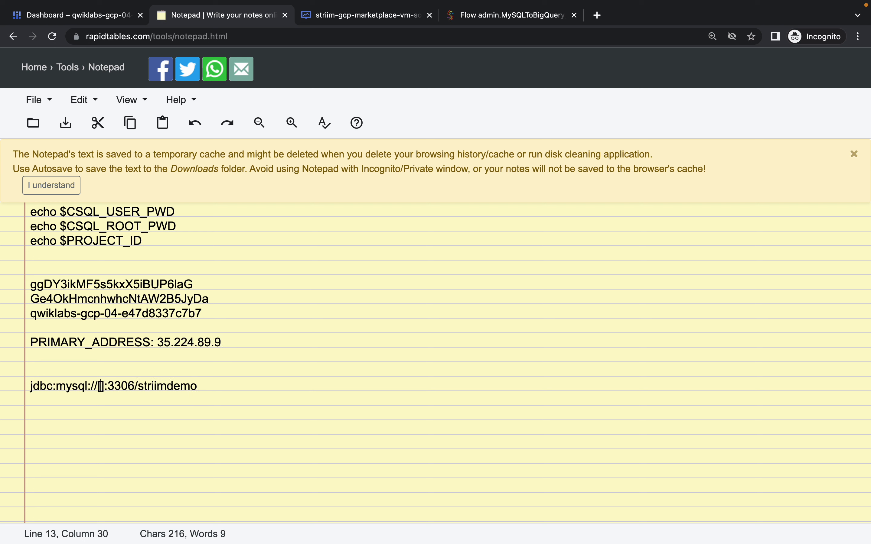
key("BackSpace")
key("BackSpace")
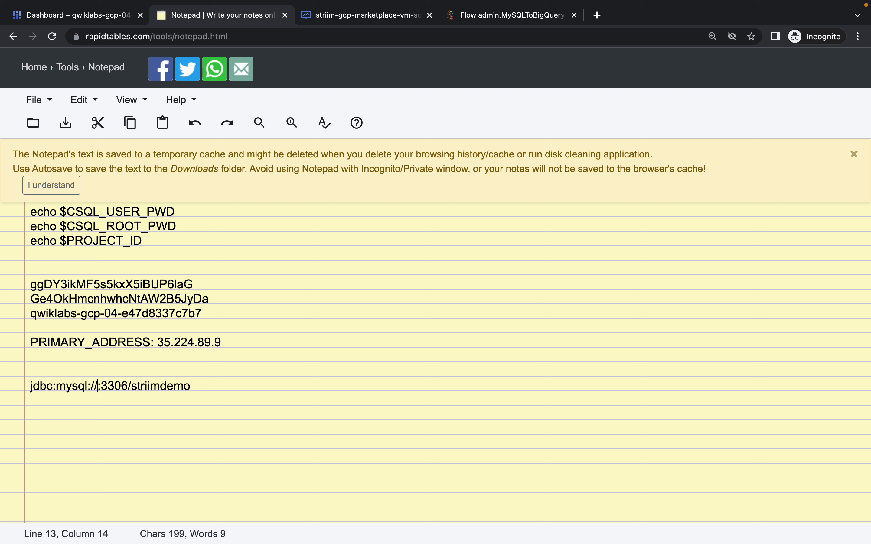
key("super+v")
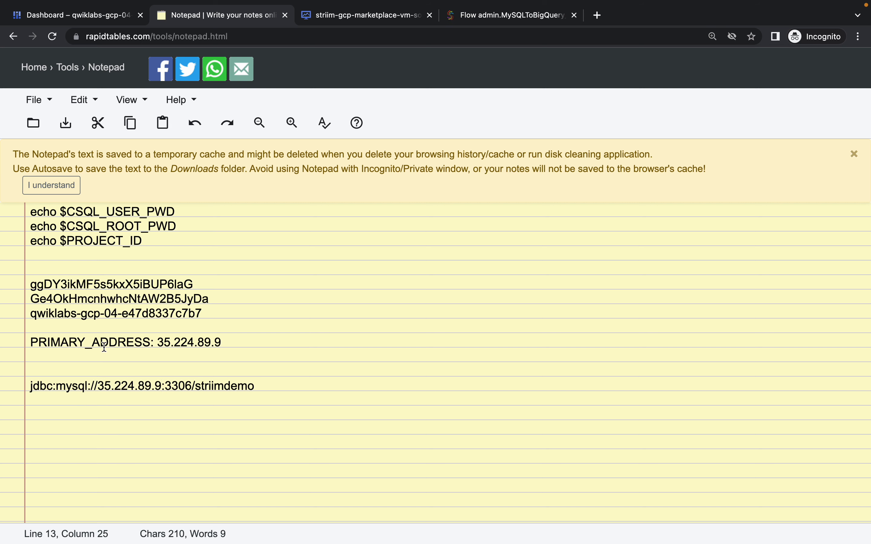
Step: Copy gcloud sql instances list from the lab instructions and run it in Cloud Shell to check the SQL instance's primary address
key("ctrl+Left")
scroll(447, 241, "down", 1)
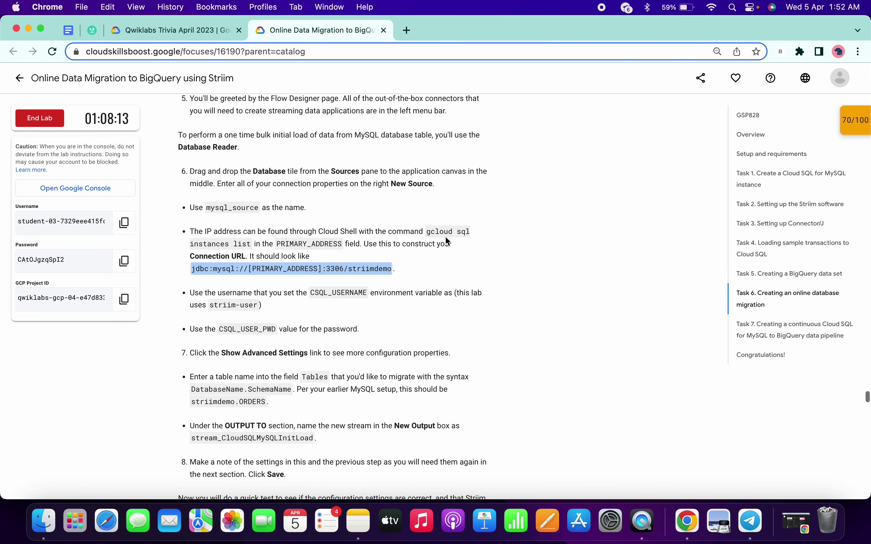
left_click_drag(427, 231, 253, 245)
key("super+c")
key("ctrl+Right")
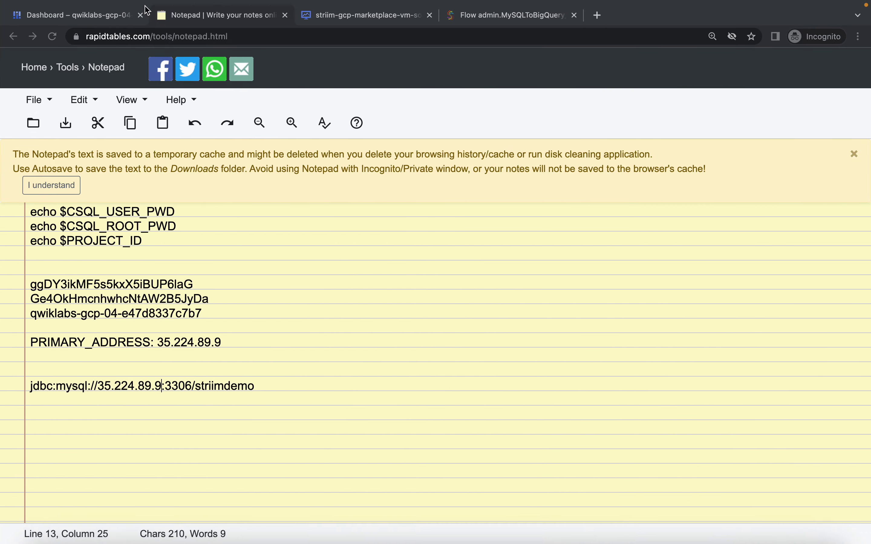
left_click(146, 8)
key("super+v")
key("Return")
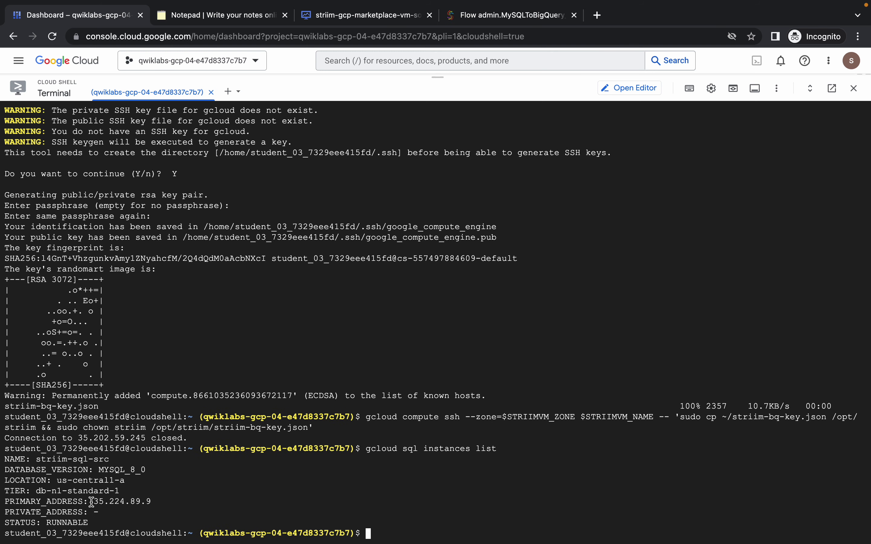
Step: Copy jdbc:mysql://35.224.89.9:3306/striimdemo from the notepad into the Connection URL of the new Striim source
left_click(223, 26)
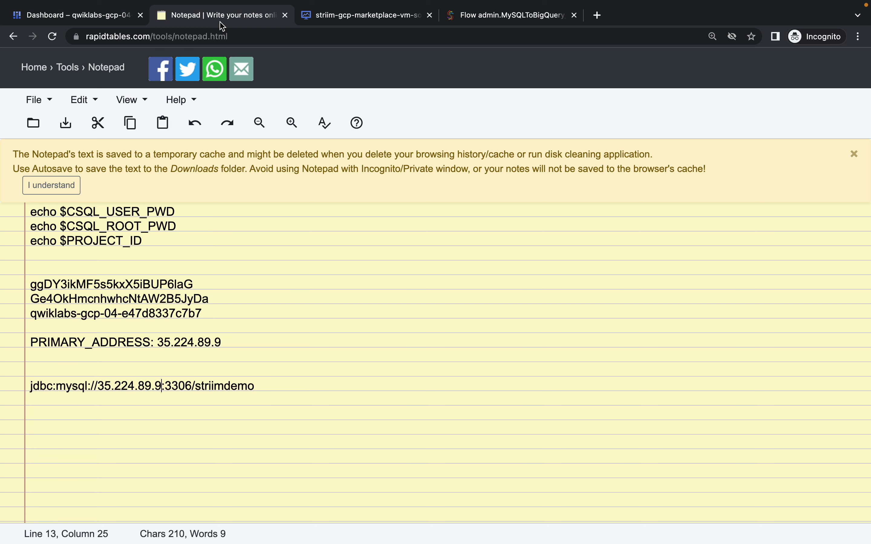
left_click_drag(31, 386, 292, 395)
key("ctrl+c")
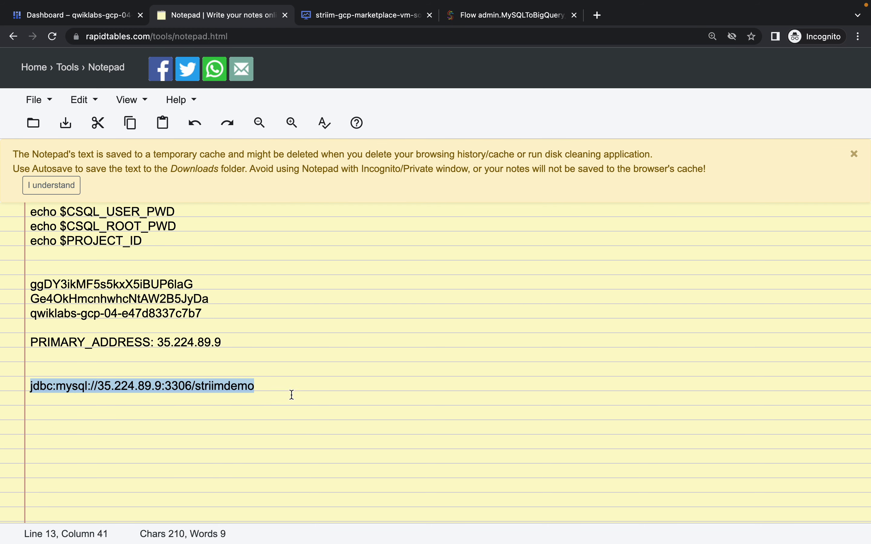
left_click(480, 12)
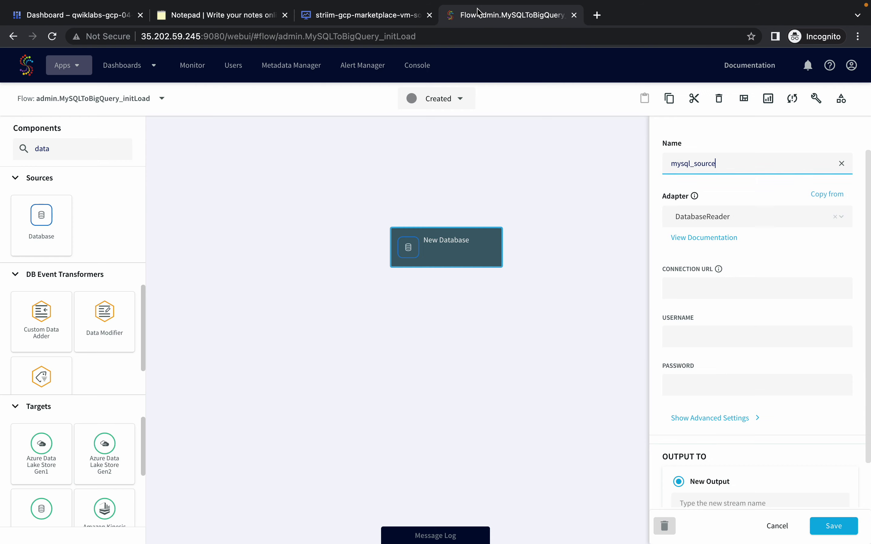
left_click(705, 286)
key("ctrl+v")
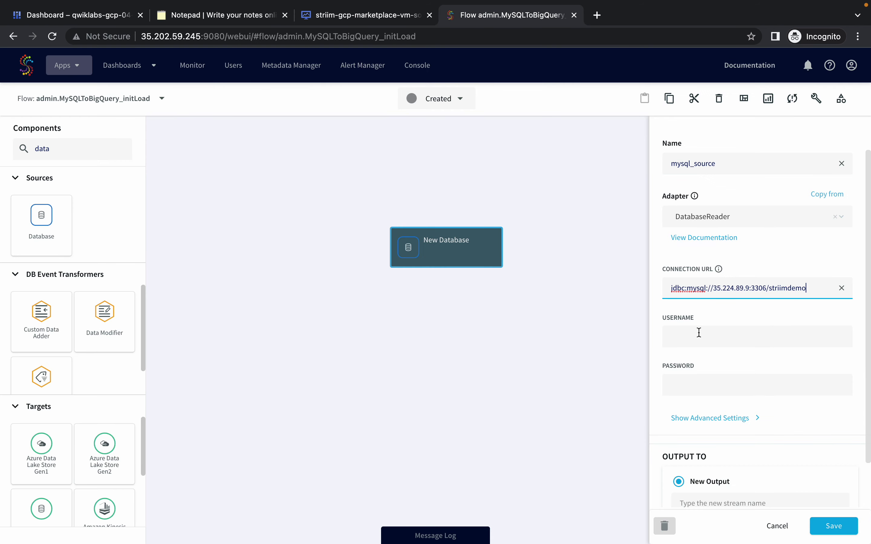
Step: Set the source's username to striim-user, copied from the lab instructions
key("ctrl+Left")
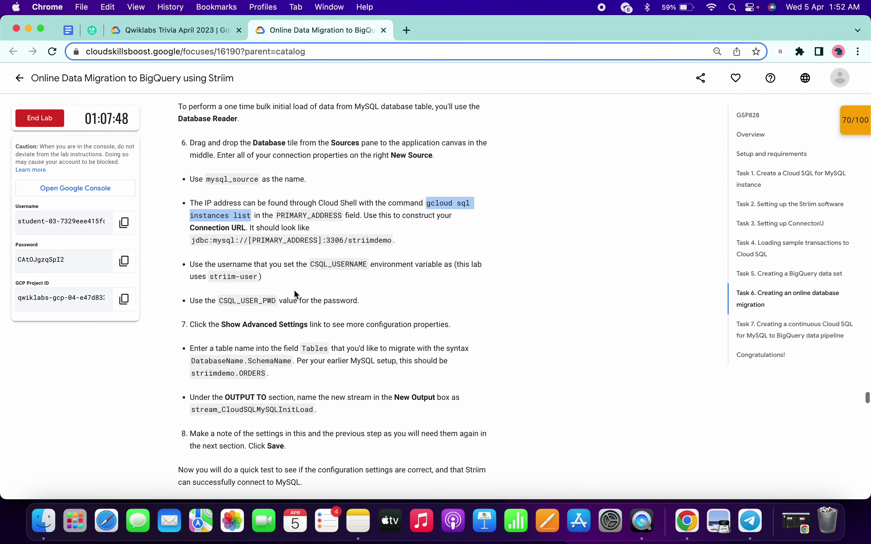
left_click_drag(209, 278, 259, 279)
key("ctrl+c")
key("ctrl+Right")
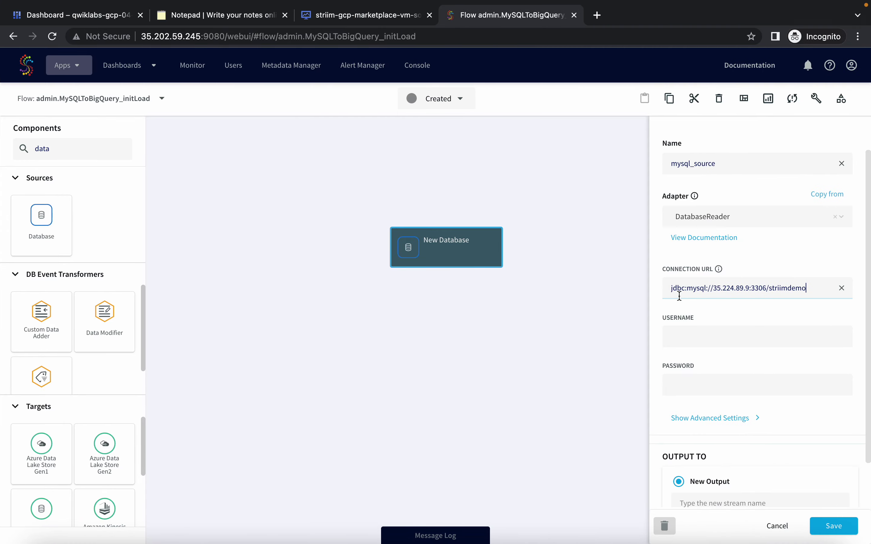
left_click(702, 338)
key("ctrl+v")
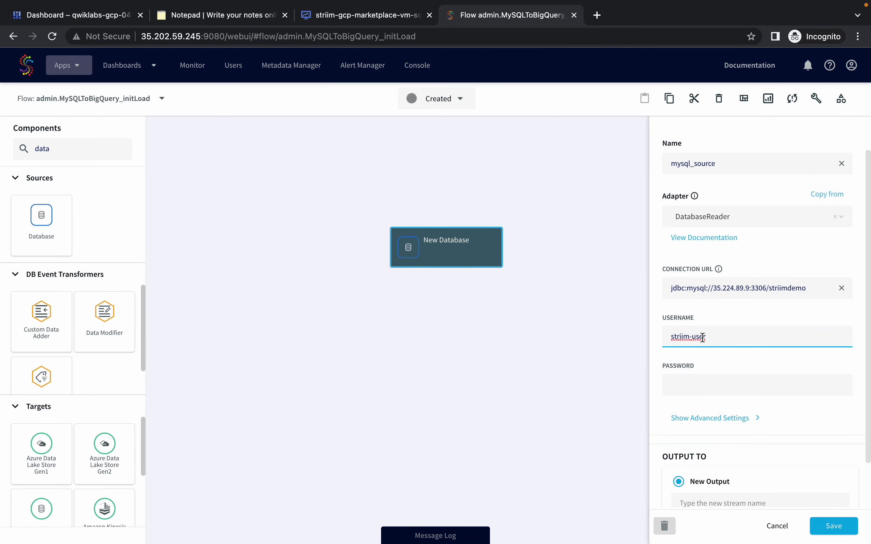
Step: Copy the CSQL_USER_PWD value from the notepad into the source's password field
key("ctrl+Left")
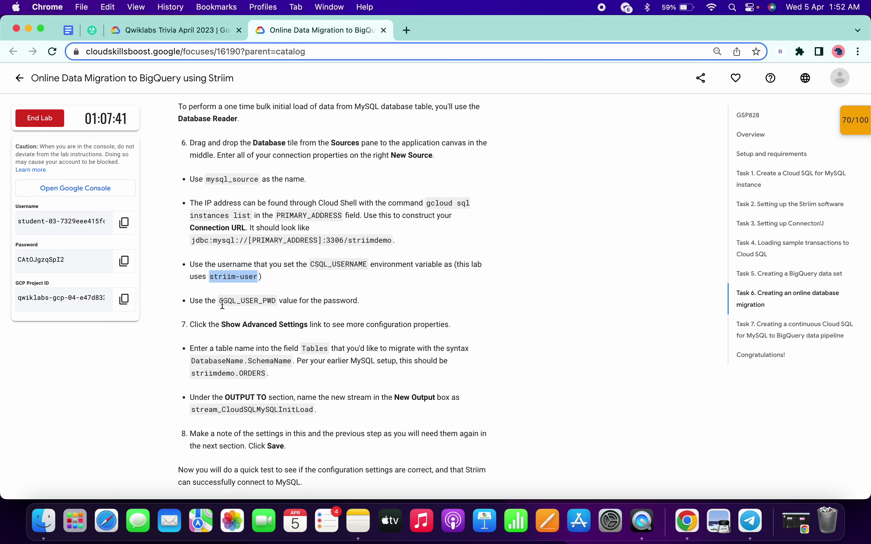
key("ctrl+Right")
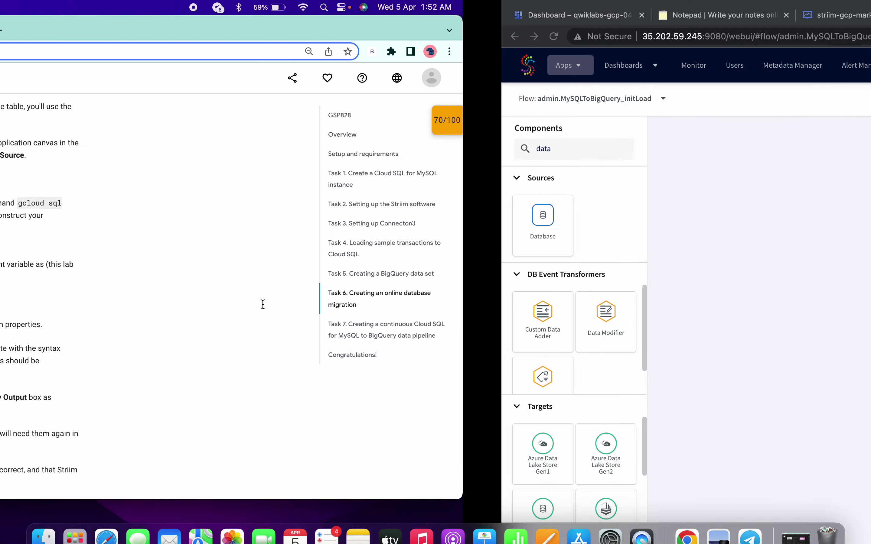
left_click(195, 17)
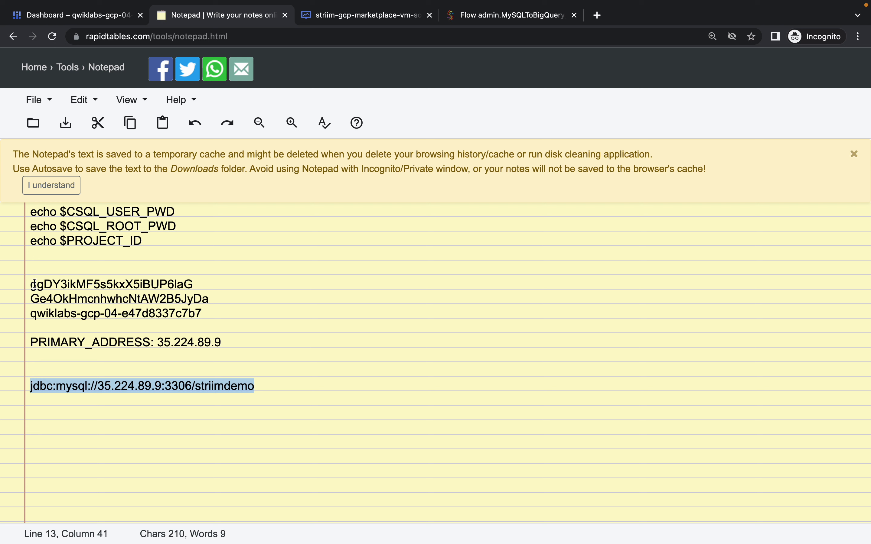
left_click_drag(30, 284, 204, 284)
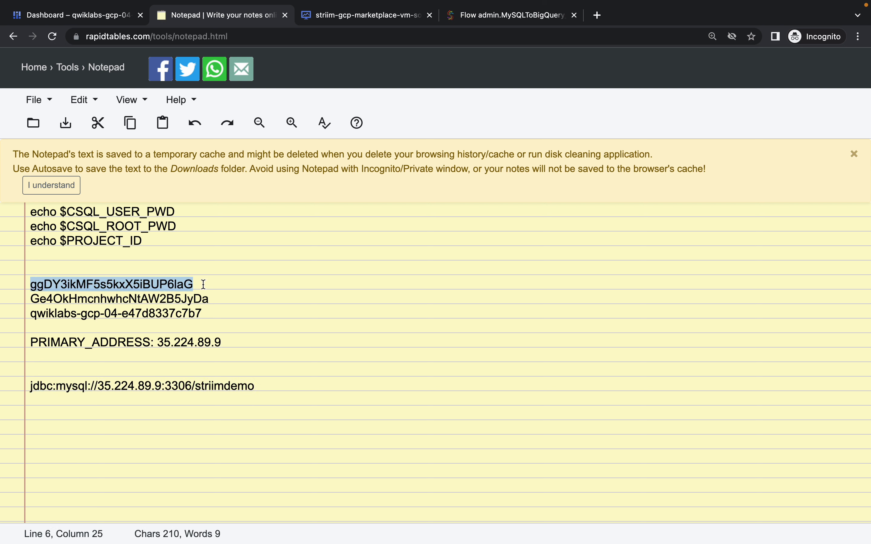
left_click(486, 16)
left_click(708, 383)
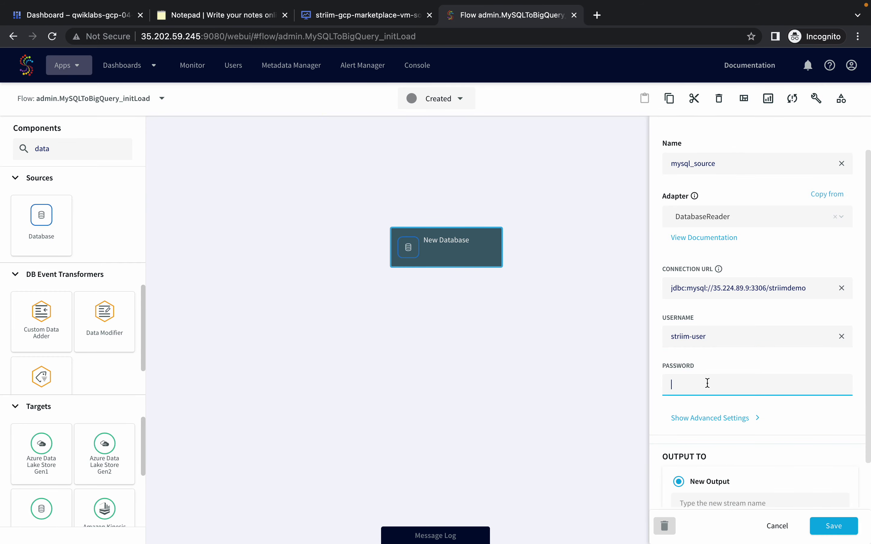
key("ctrl+v")
Step: Show the source's advanced settings and set Tables to striimdemo.ORDERS, copied from the lab instructions
scroll(716, 381, "down", 2)
left_click(719, 364)
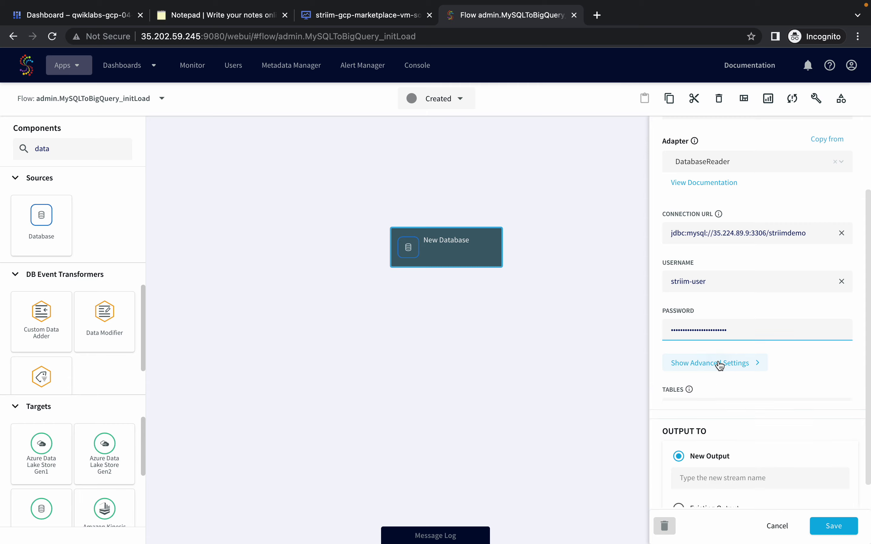
scroll(718, 360, "down", 2)
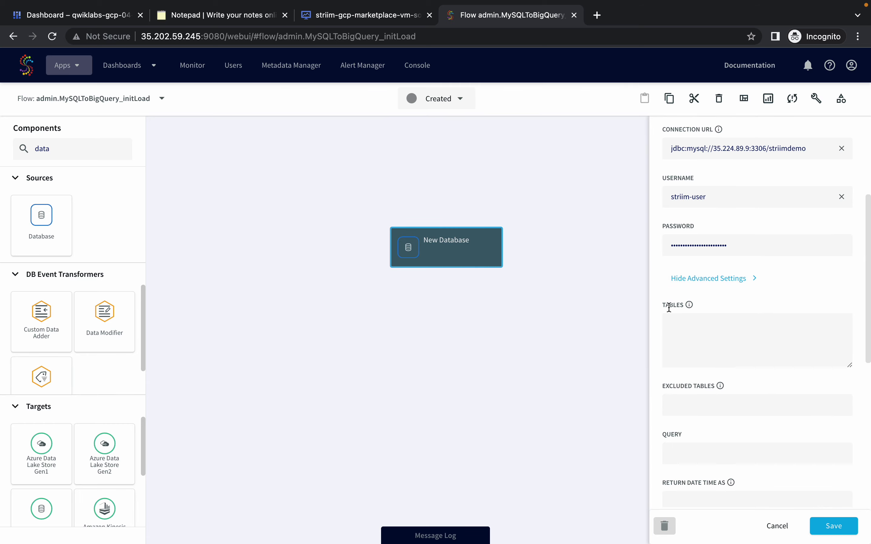
key("ctrl+Left")
scroll(364, 306, "down", 2)
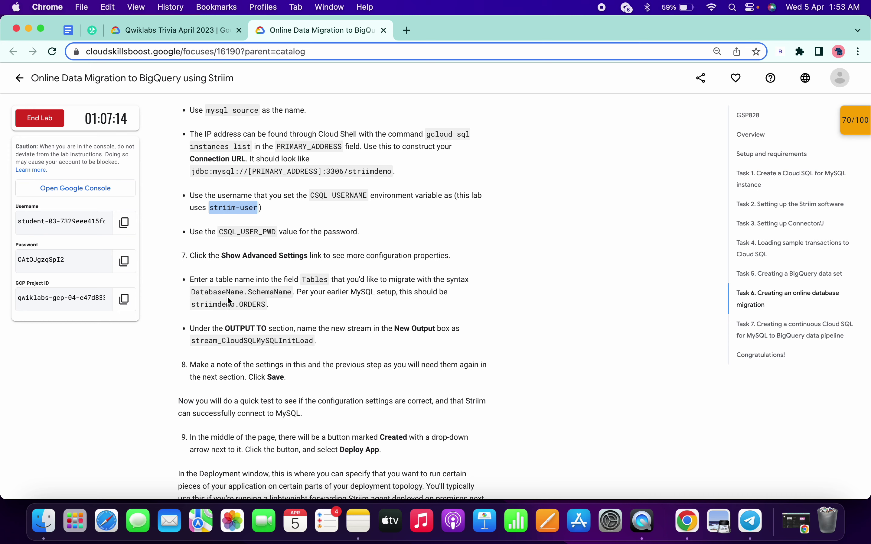
left_click_drag(191, 305, 266, 305)
key("ctrl+c")
key("ctrl+Right")
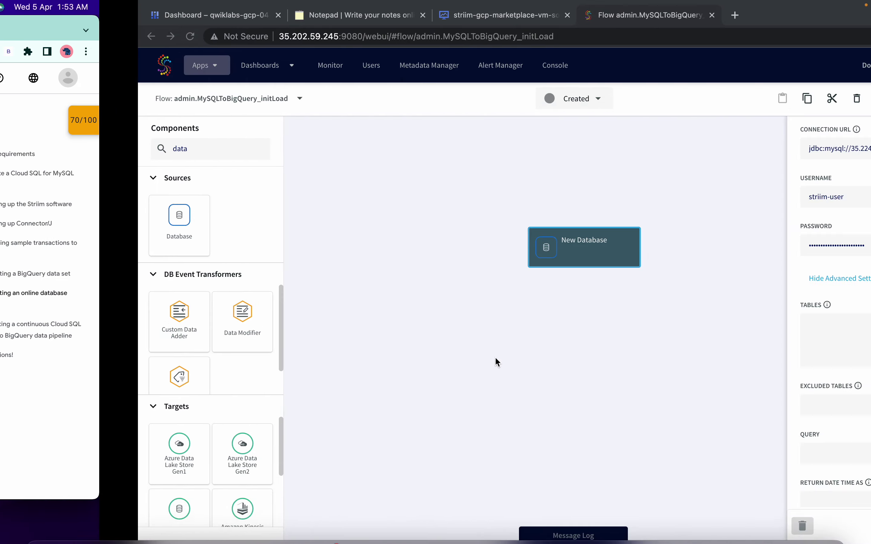
left_click(671, 326)
key("ctrl+v")
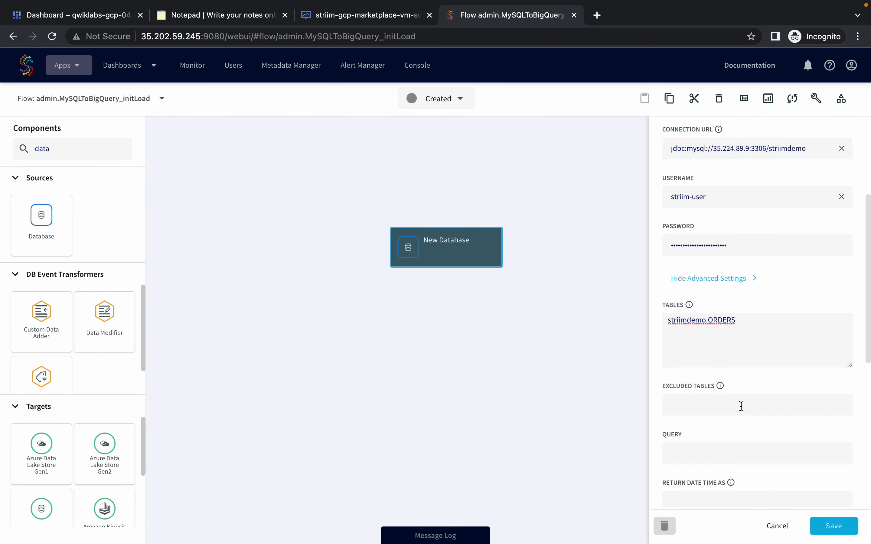
Step: Name the source's new output stream stream_CloudSQLMySQLInitLoad, copied from the lab instructions
scroll(741, 406, "down", 5)
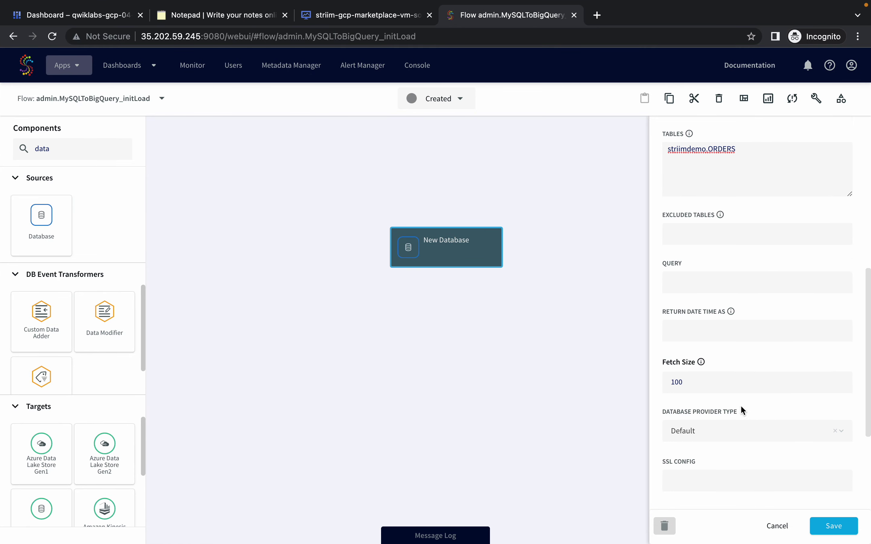
scroll(742, 410, "down", 5)
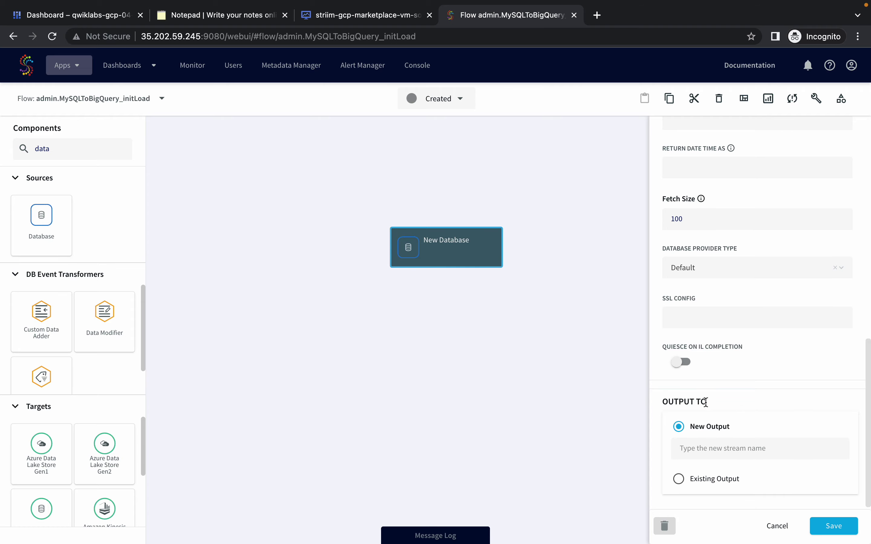
key("super+Tab")
scroll(331, 339, "down", 2)
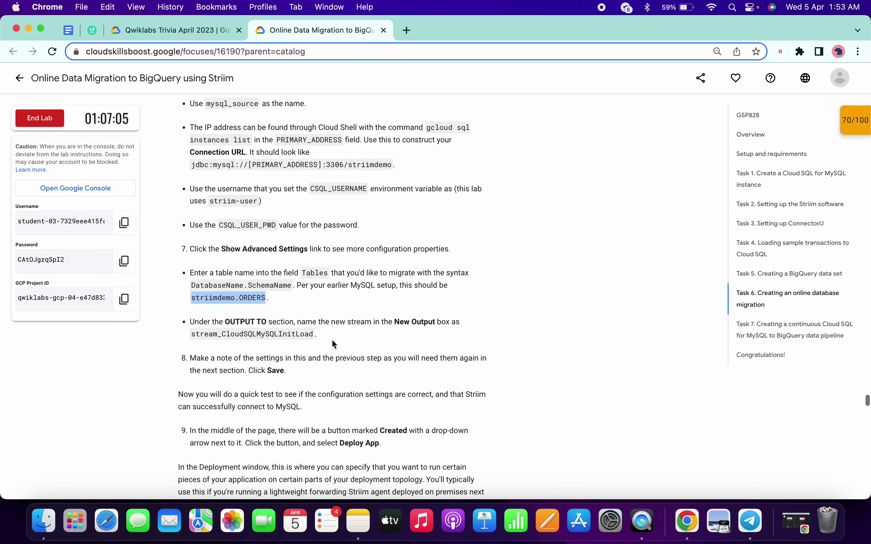
left_click_drag(192, 302, 315, 303)
key("super+c")
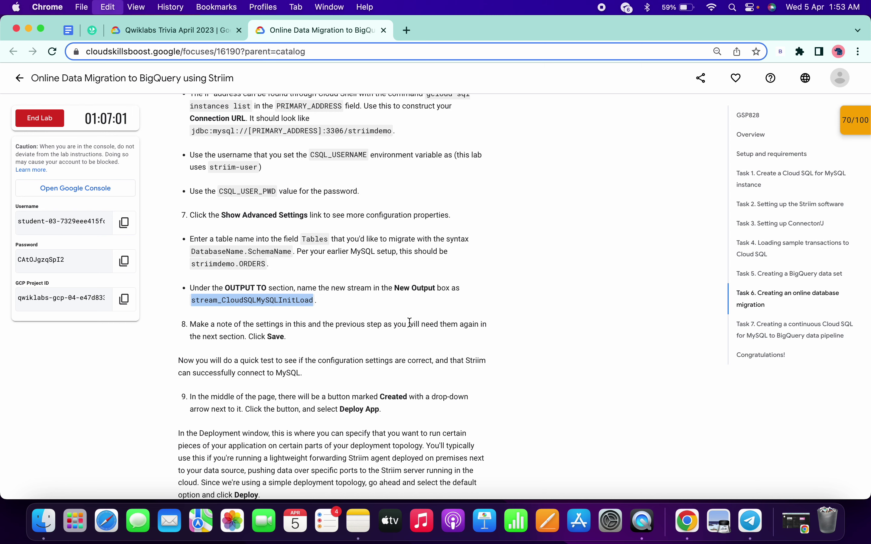
key("super+Tab")
left_click(693, 450)
key("super+v")
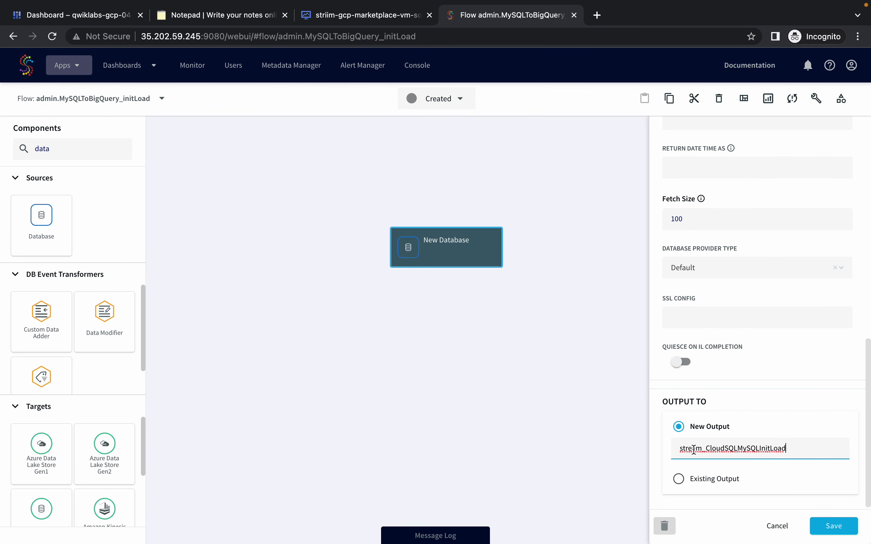
Step: Review the mysql_source settings from name to output stream and save the source
scroll(693, 450, "up", 15)
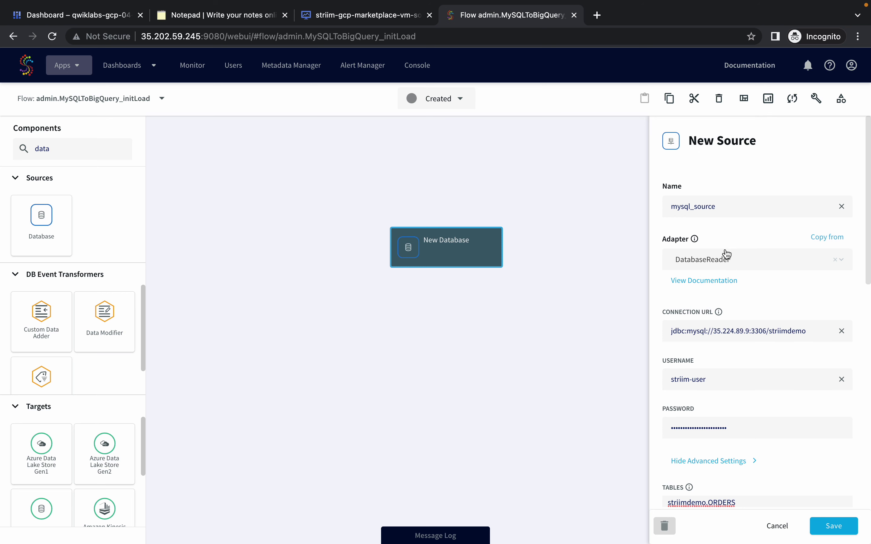
scroll(723, 291, "down", 6)
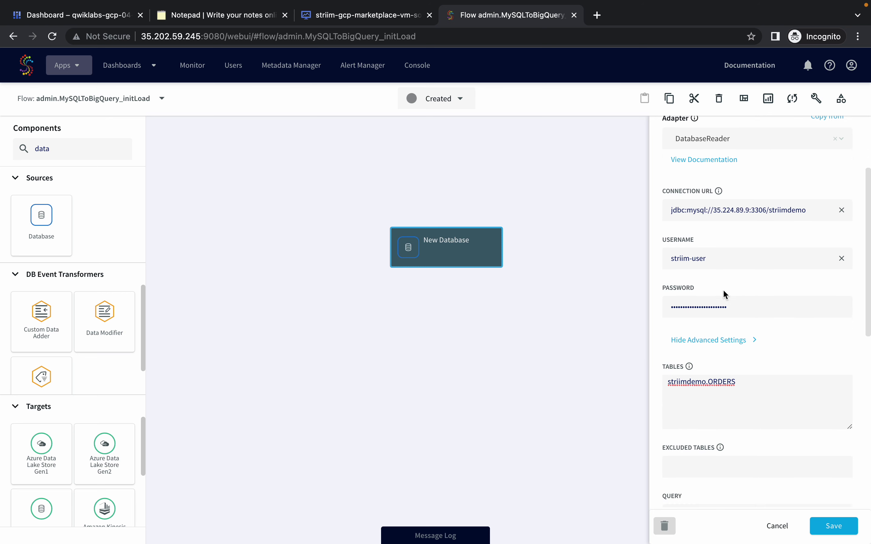
scroll(723, 289, "down", 8)
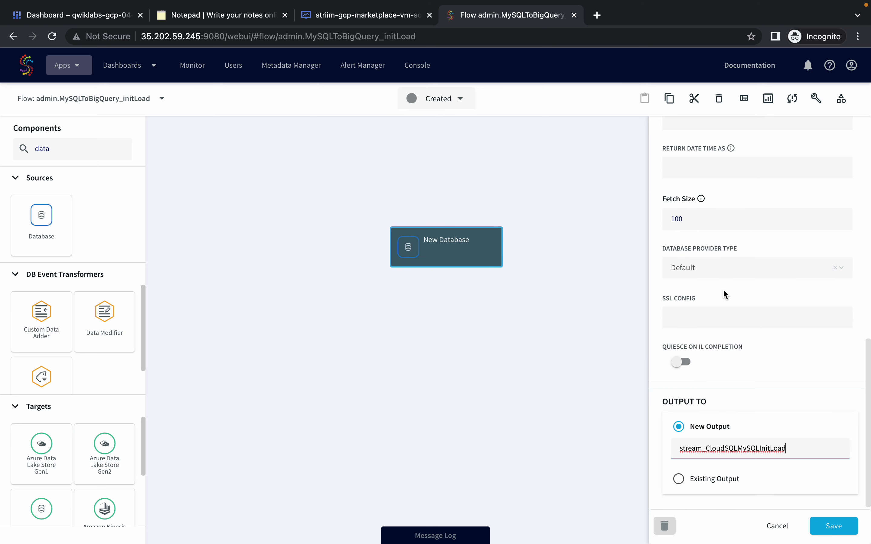
left_click(835, 525)
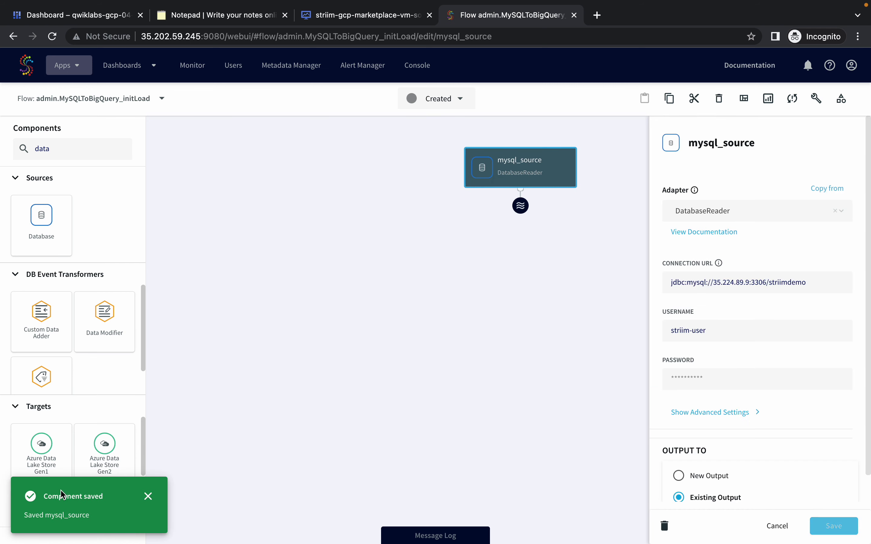
Step: Connect a new Target component to the output stream beneath mysql_source
left_click(520, 209)
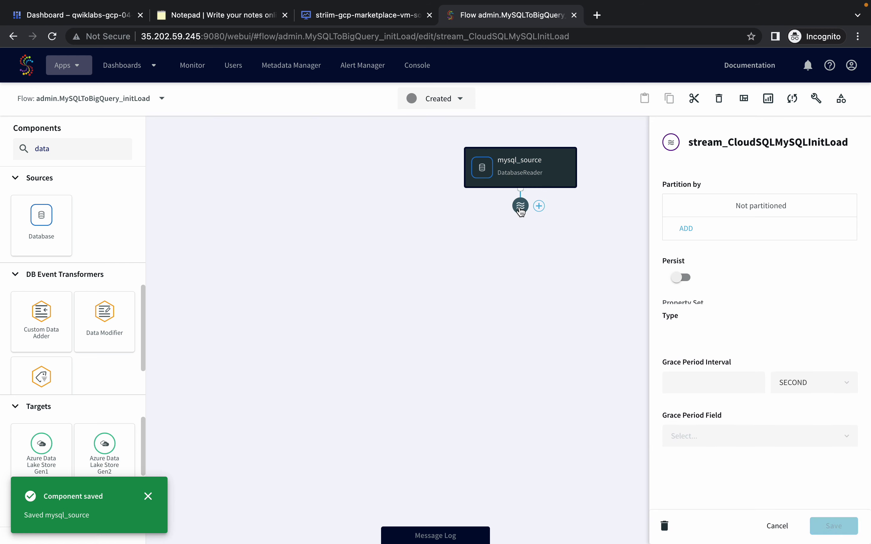
left_click(539, 207)
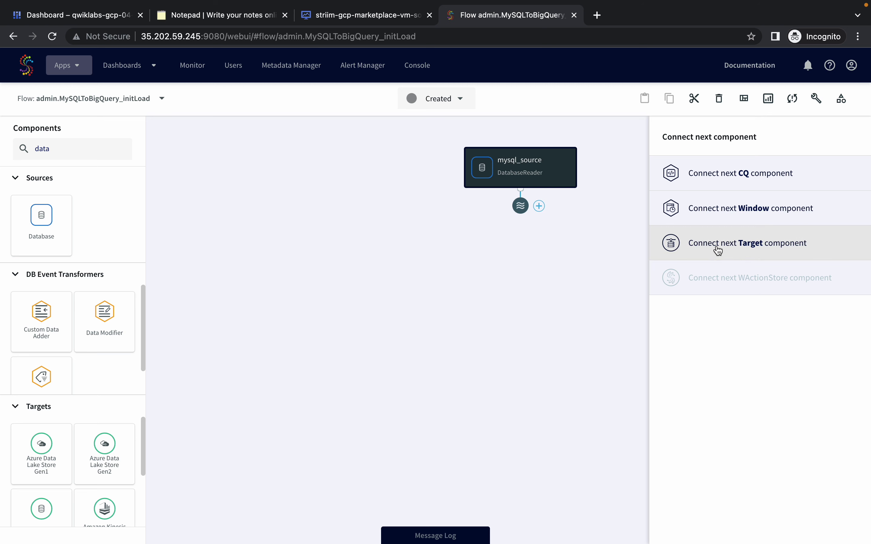
left_click(747, 245)
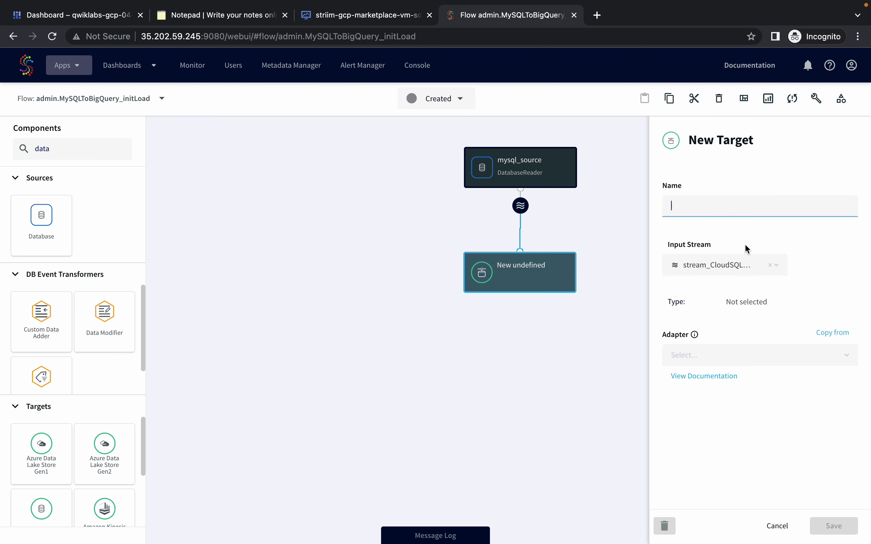
Step: Name the new target BigQueryInitialLoadTarget, copied from step 13 of the lab instructions
key("ctrl+Left")
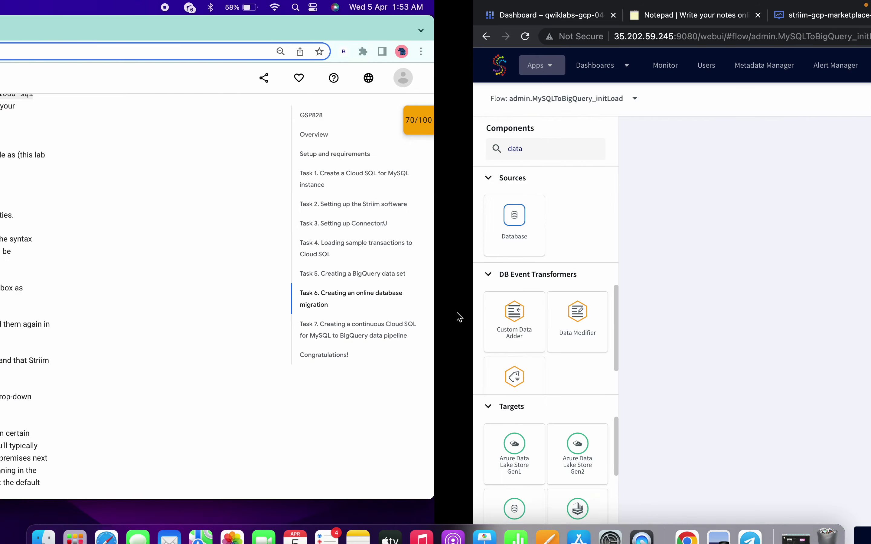
scroll(364, 323, "down", 5)
scroll(365, 325, "down", 4)
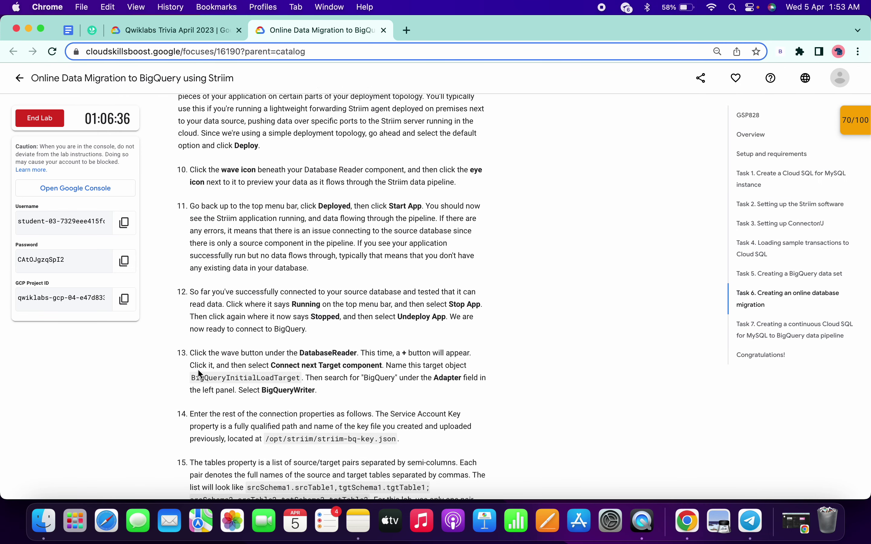
scroll(201, 372, "down", 1)
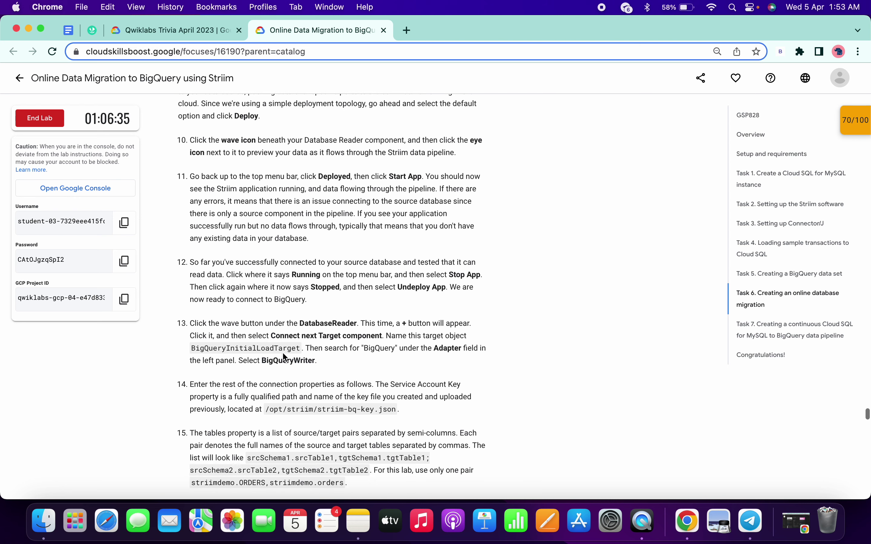
double_click(217, 347)
key("super+c")
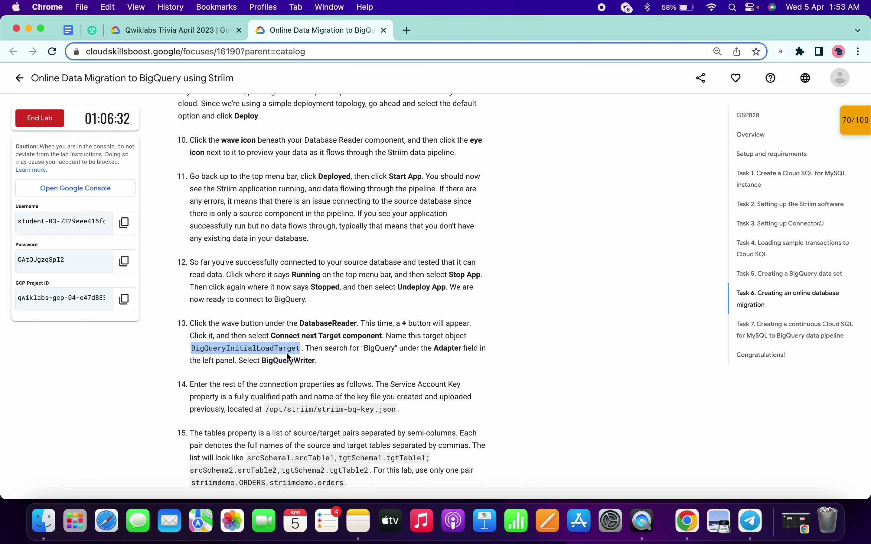
key("ctrl+Right")
left_click(690, 202)
key("super+v")
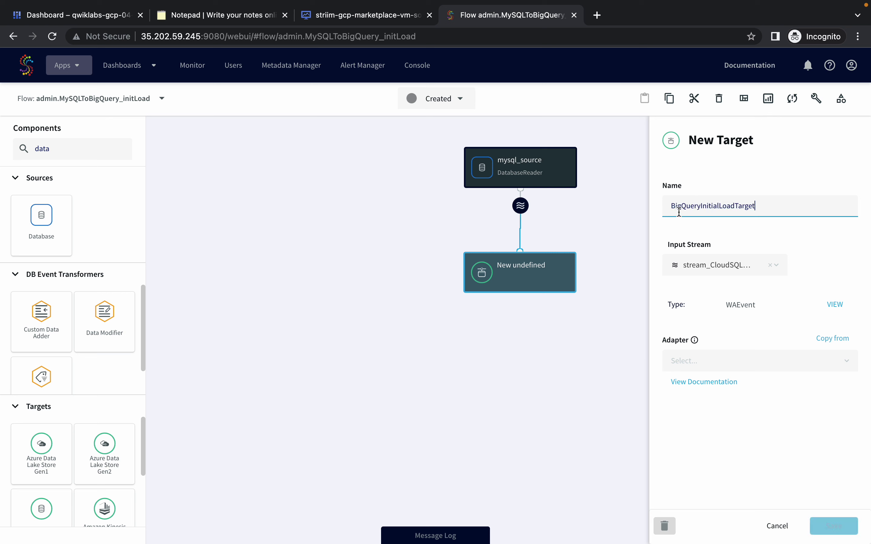
Step: Search the target's adapters for "big" and choose BigQueryWriter
left_click(690, 359)
type("big")
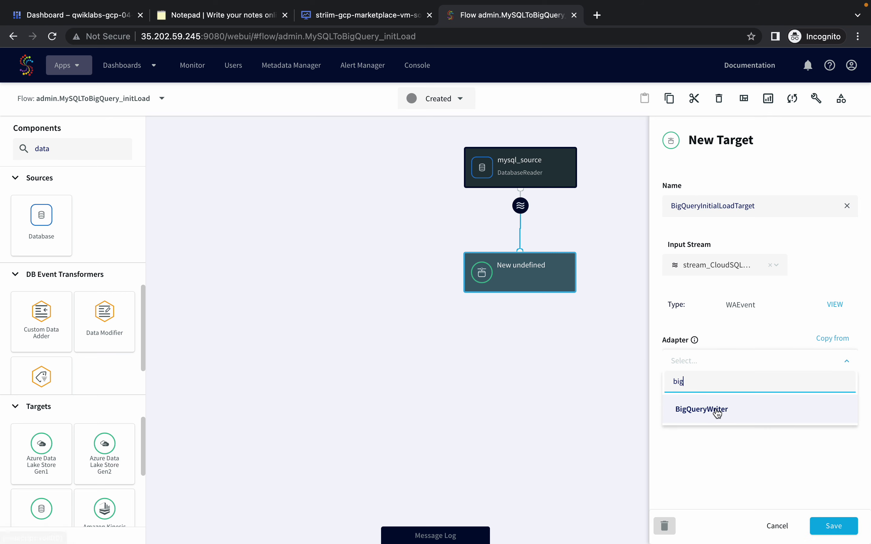
left_click(704, 413)
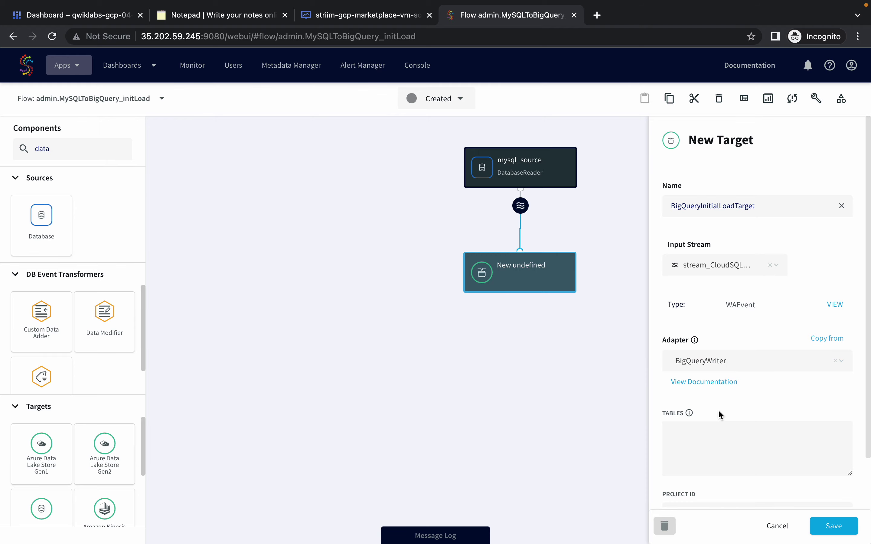
Step: Set the target's Tables to striimdemo.ORDERS,striimdemo.orders, copied from step 15 of the lab instructions
scroll(716, 414, "down", 1)
key("super+Tab")
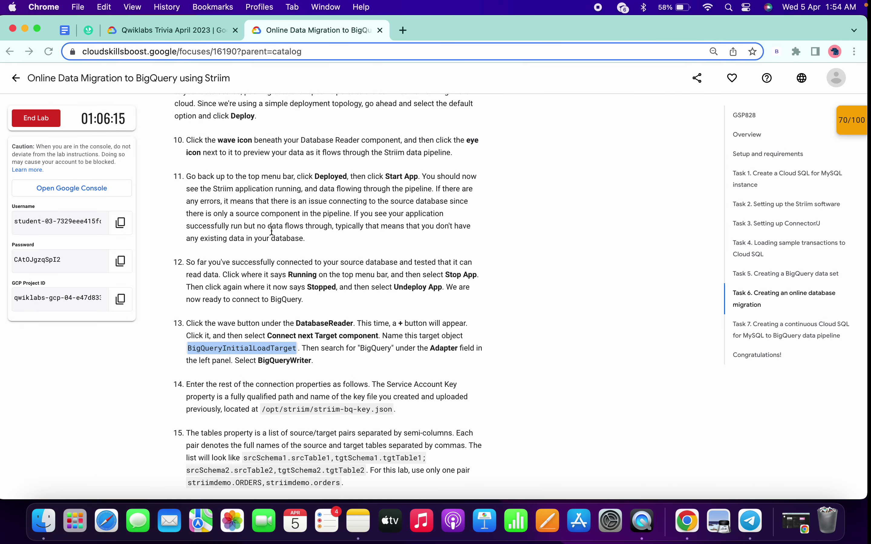
scroll(278, 264, "down", 3)
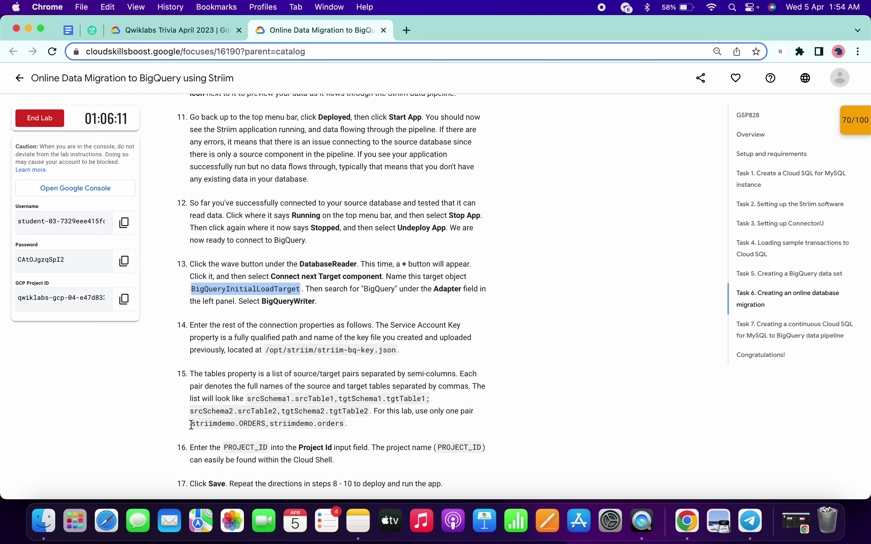
left_click_drag(191, 425, 346, 424)
key("super+c")
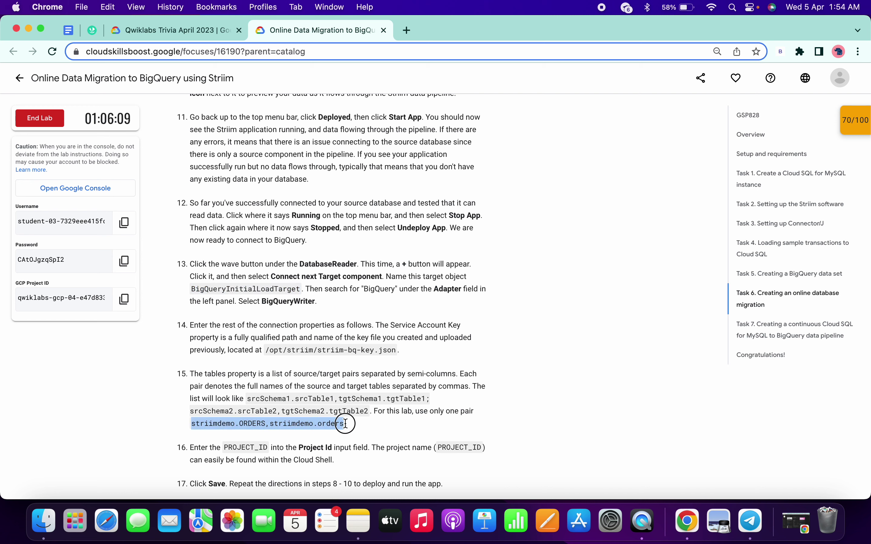
key("ctrl+Right")
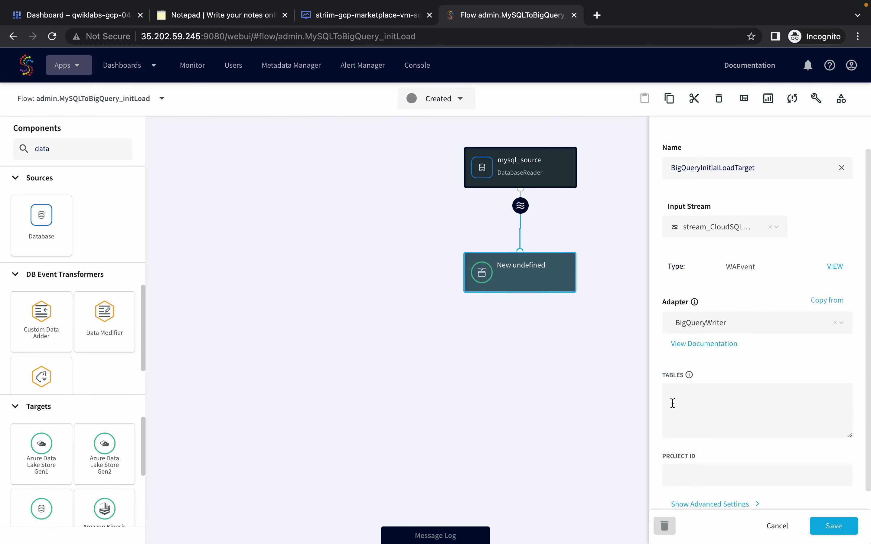
key("super+v")
Step: Set the target's Project ID to qwiklabs-gcp-04-e47d8337c7b7, copied from the lab's GCP Project ID
scroll(692, 420, "down", 1)
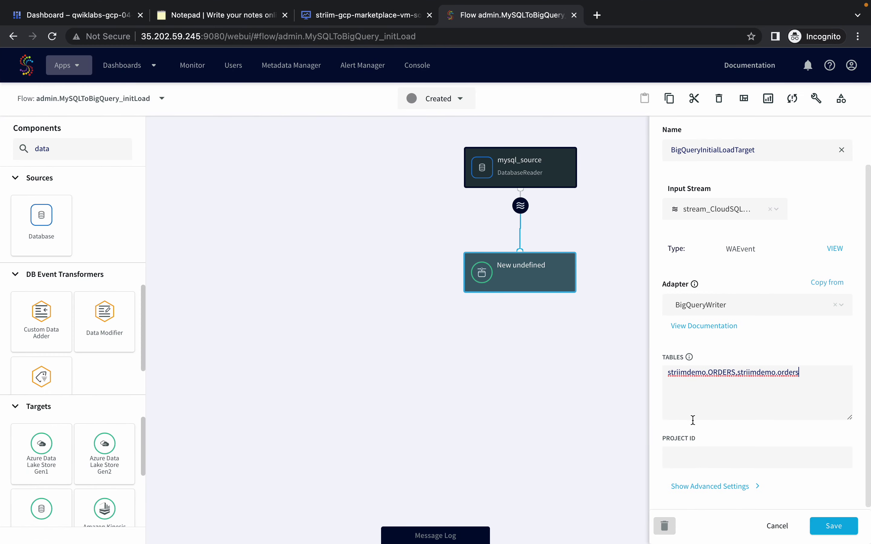
key("ctrl+Left")
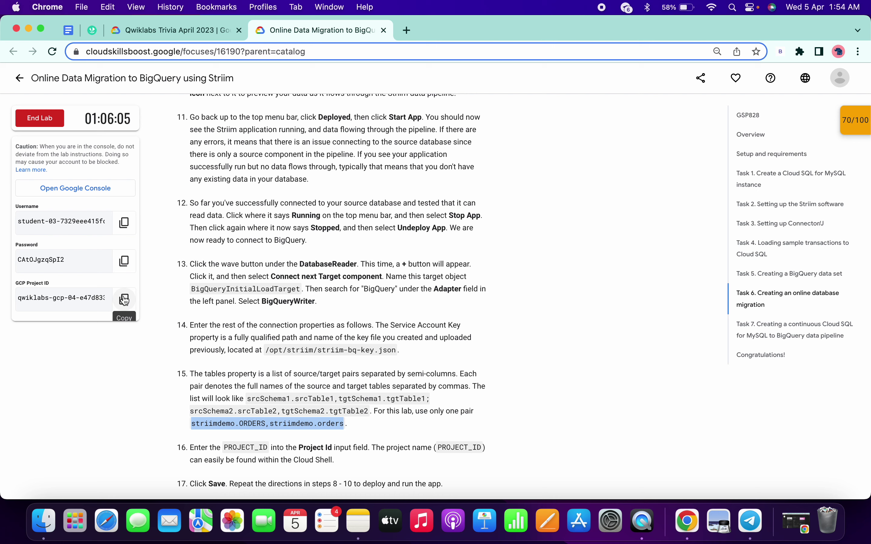
left_click(124, 299)
key("ctrl+Right")
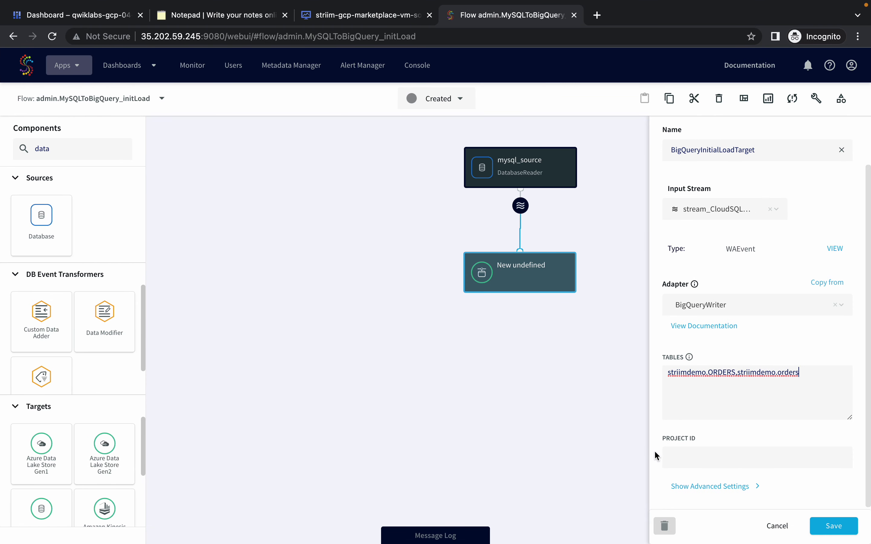
left_click(684, 462)
key("super+v")
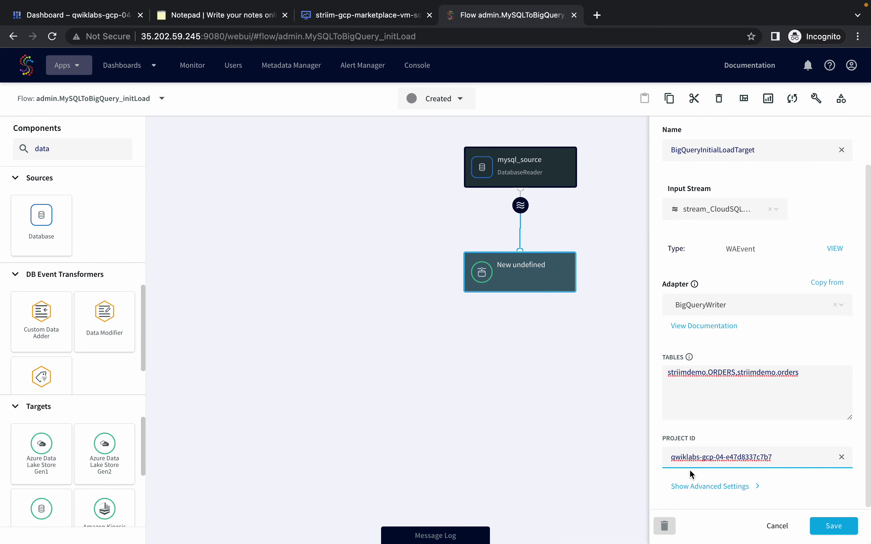
Step: Show the target's advanced settings, set Service Account Key to /opt/striim/striim-bq-key.json from the lab instructions, and review the target's settings
left_click(706, 492)
scroll(742, 479, "down", 4)
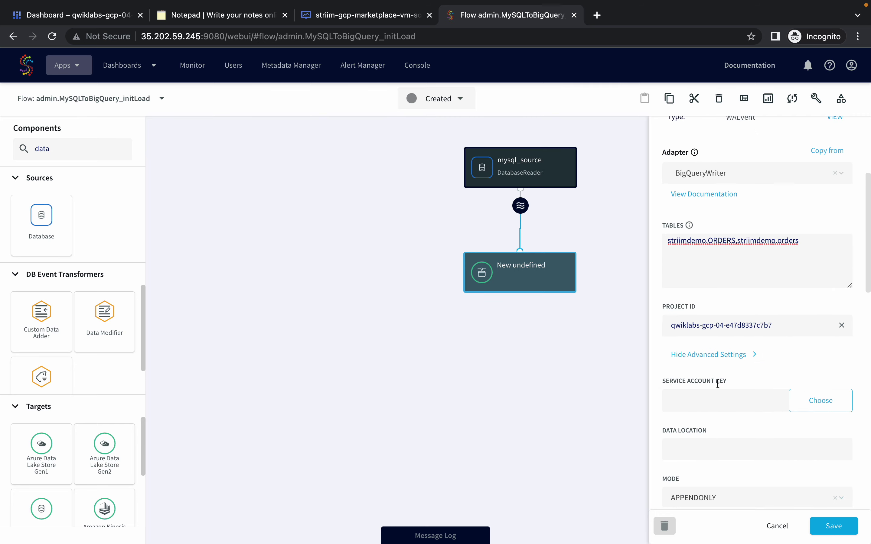
key("ctrl+Left")
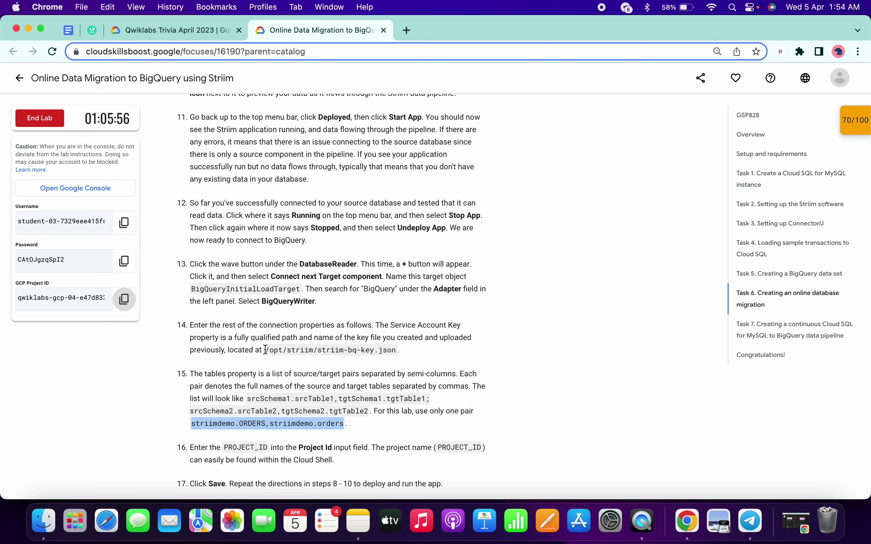
left_click_drag(266, 350, 396, 349)
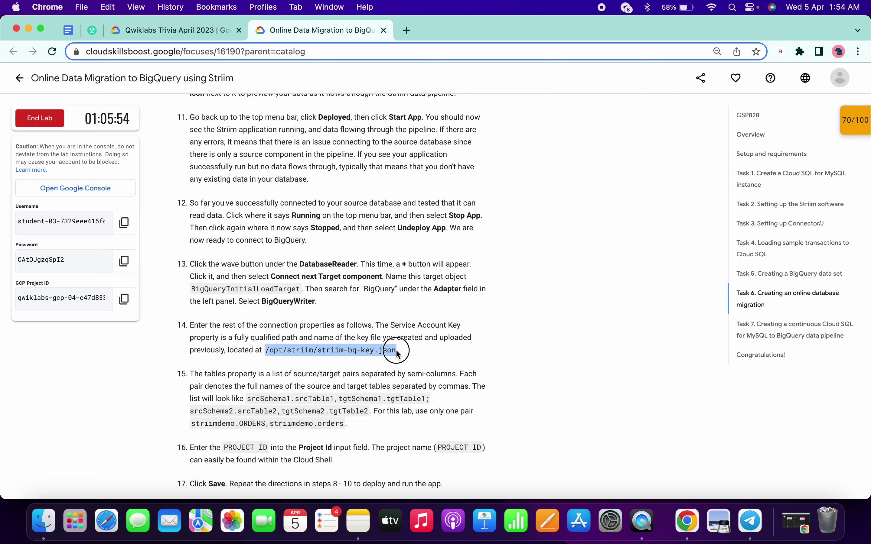
left_click(396, 349)
scroll(396, 350, "up", 5)
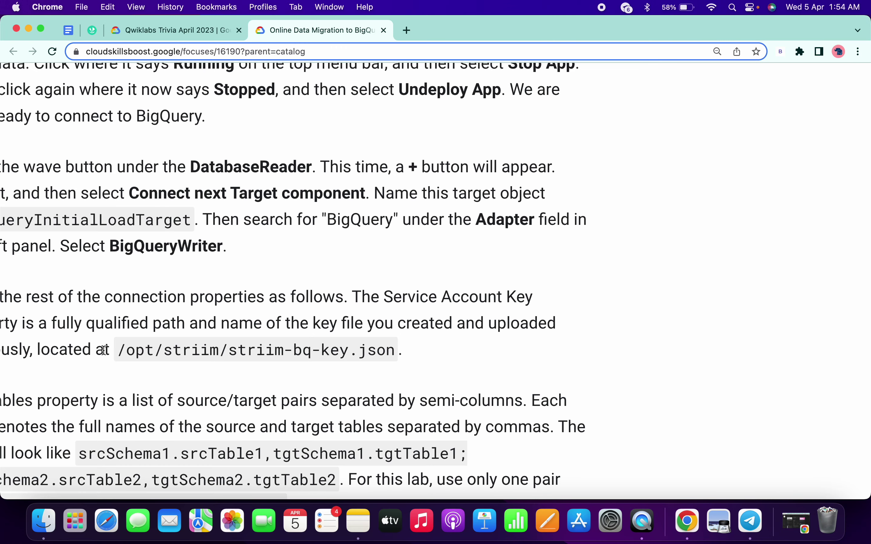
left_click_drag(119, 351, 396, 344)
key("ctrl+c")
scroll(395, 341, "down", 5)
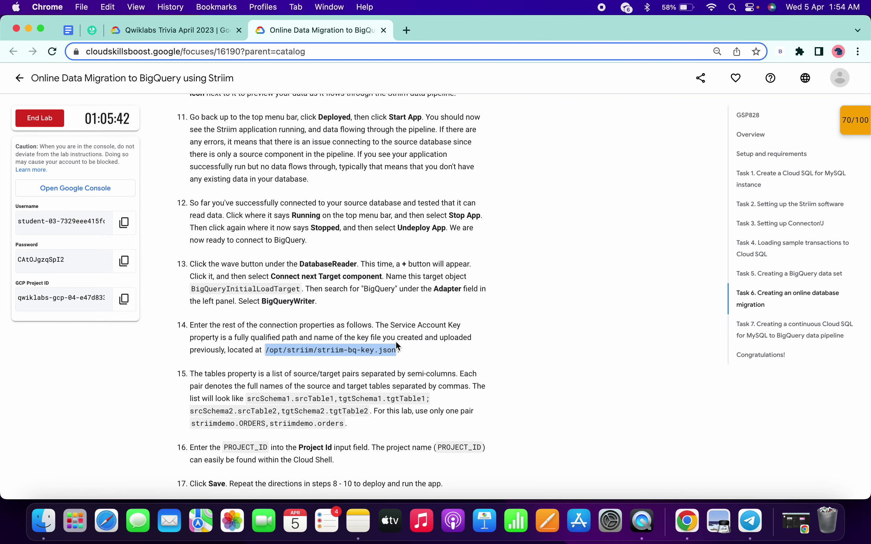
key("ctrl+Right")
left_click(725, 397)
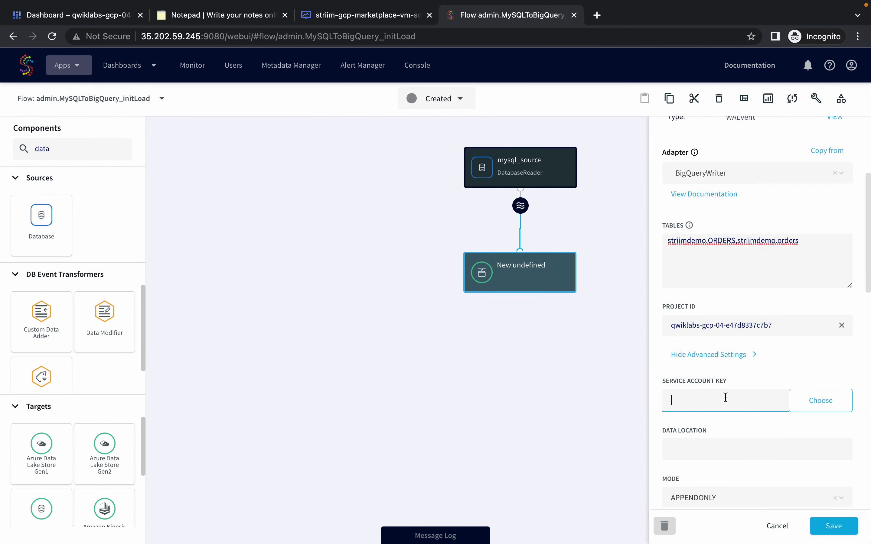
key("ctrl+v")
scroll(725, 397, "up", 5)
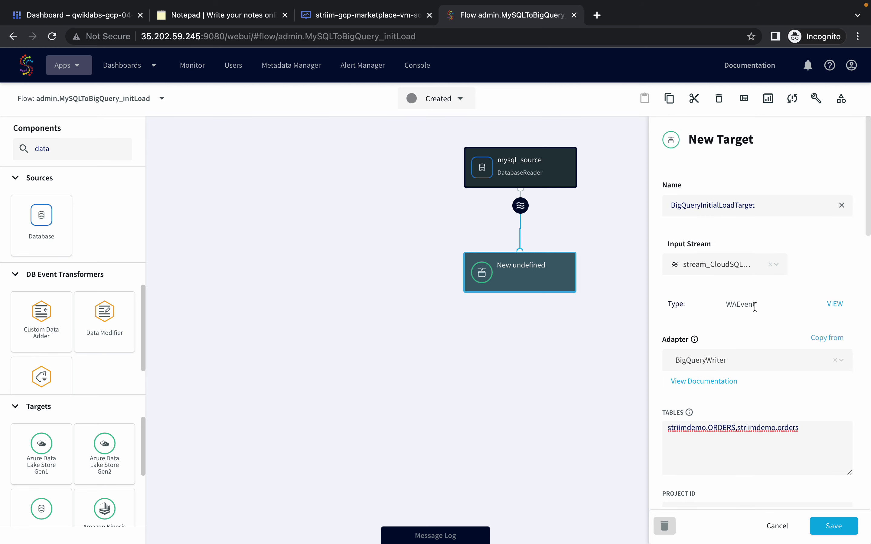
scroll(754, 304, "down", 5)
scroll(754, 306, "down", 15)
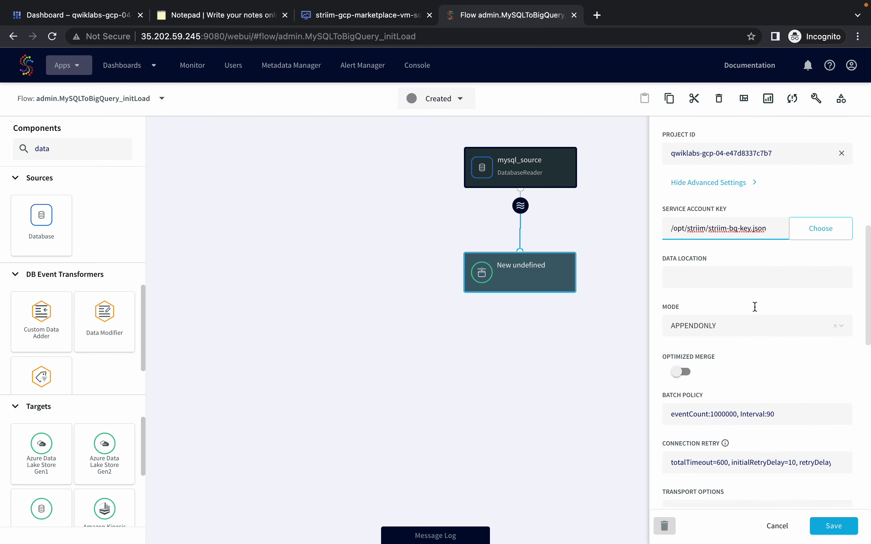
Step: Save the BigQueryInitialLoadTarget writer and deploy the MySQLToBigQuery_initLoad app to the default deployment group on any one node
scroll(753, 305, "down", 6)
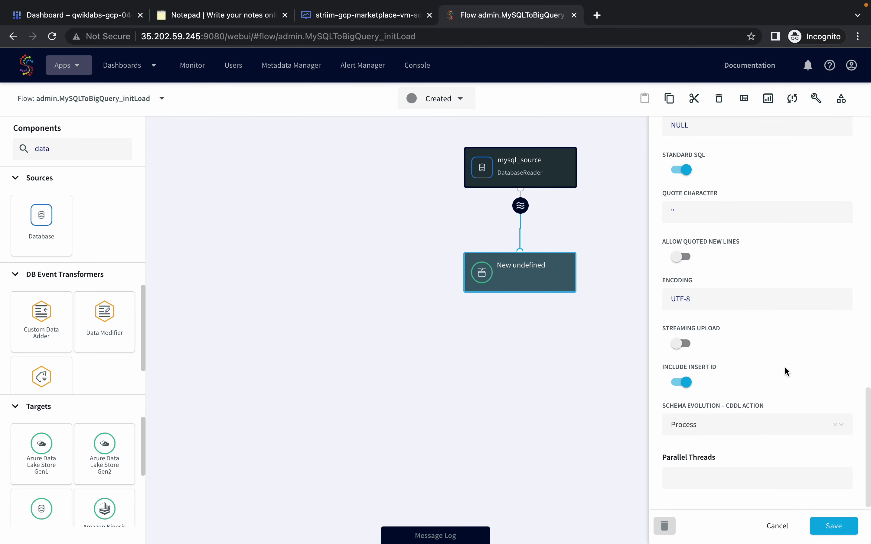
left_click(840, 528)
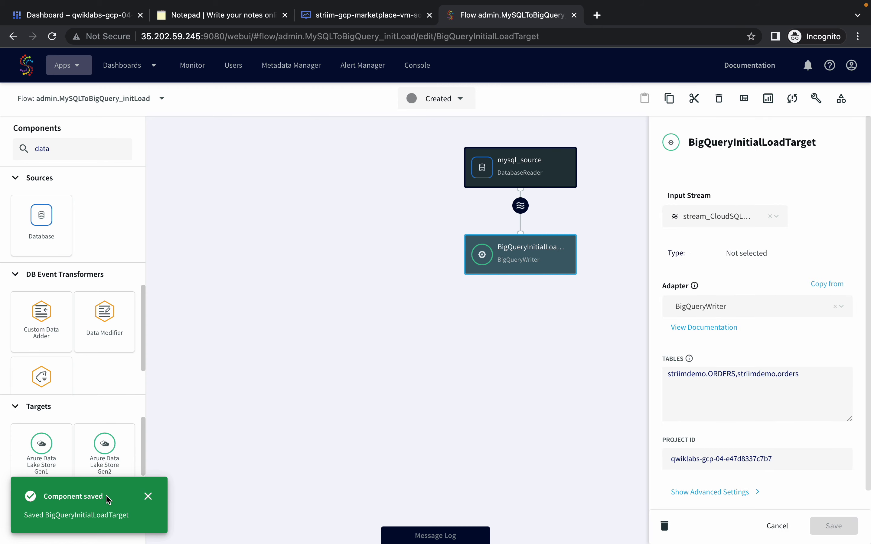
left_click(520, 209)
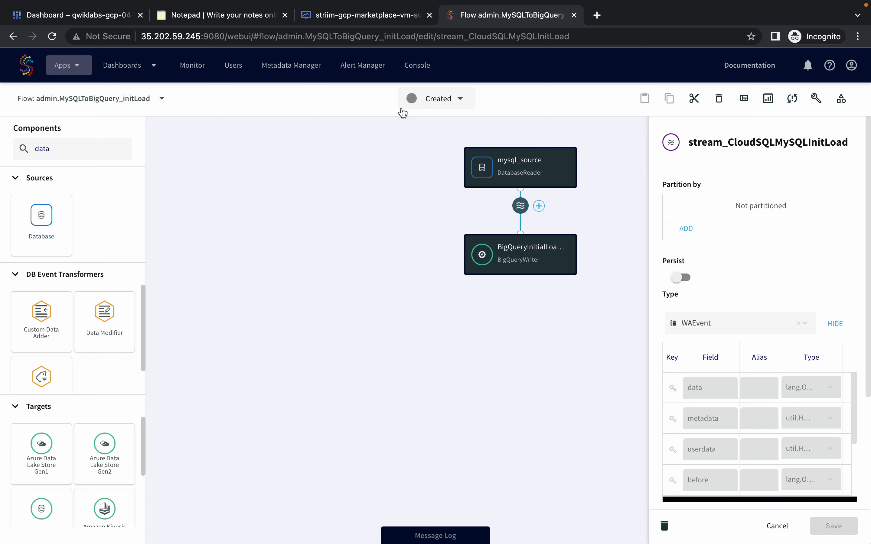
left_click(431, 100)
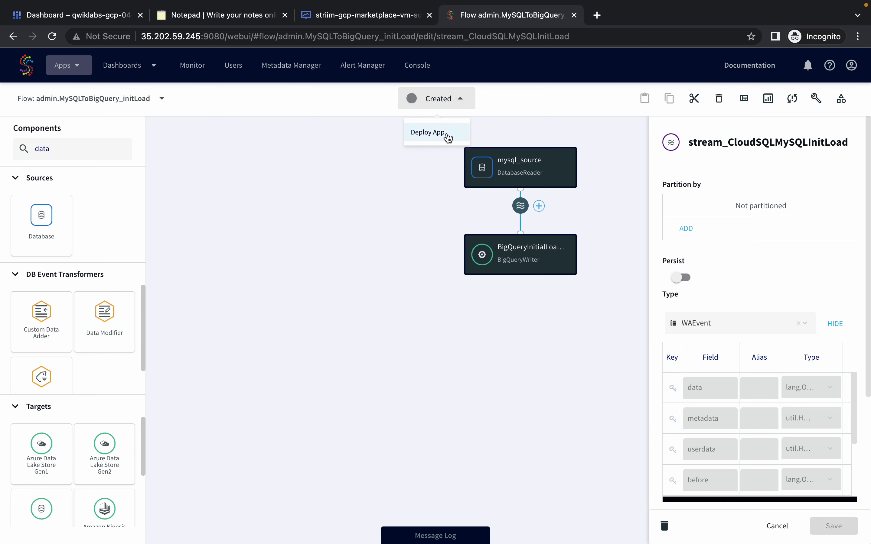
left_click(428, 133)
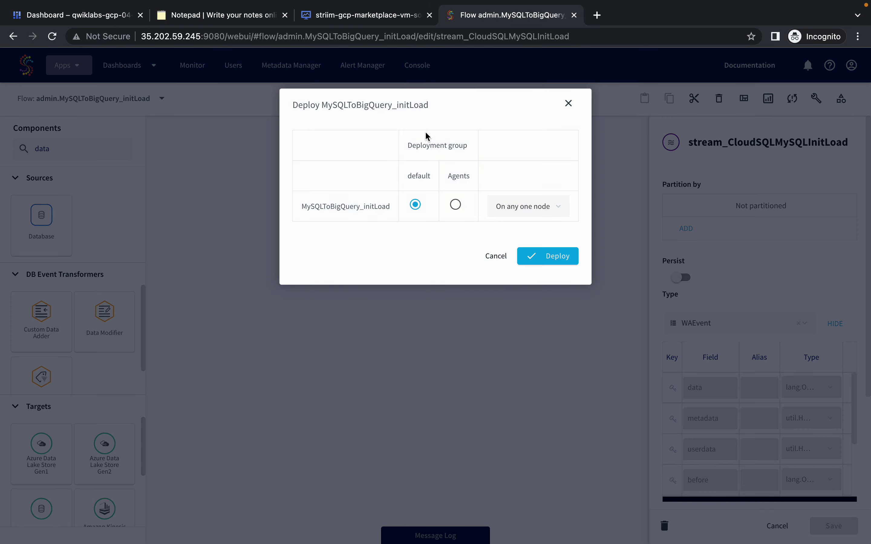
left_click(550, 256)
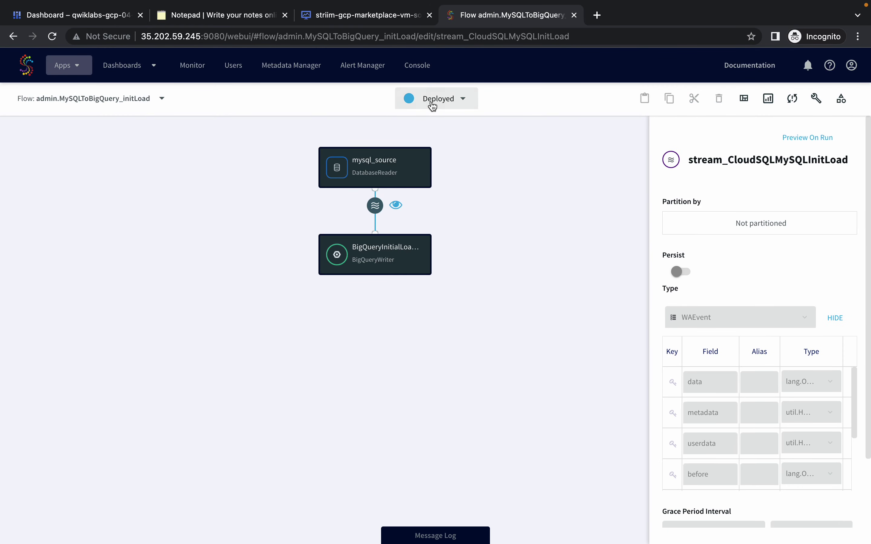
Step: Start the deployed MySQLToBigQuery_initLoad app and check its progress against the lab instructions
left_click(434, 105)
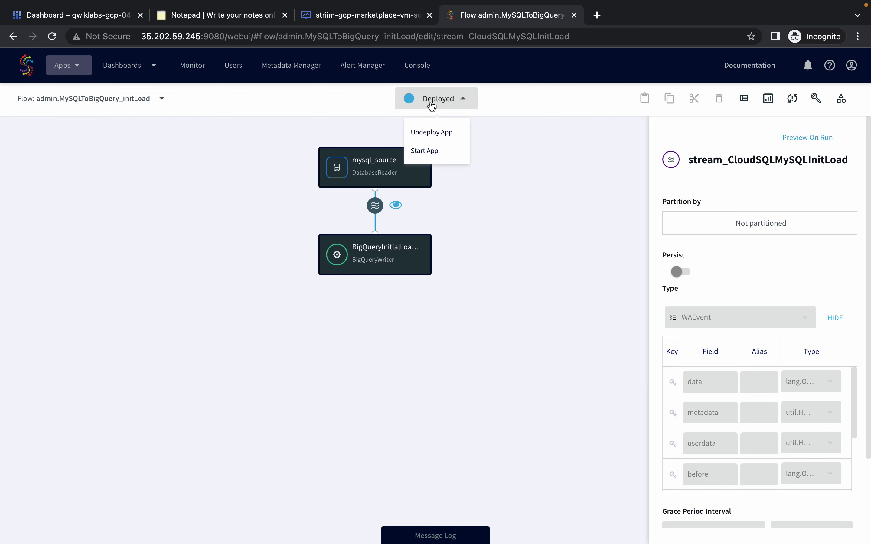
left_click(424, 150)
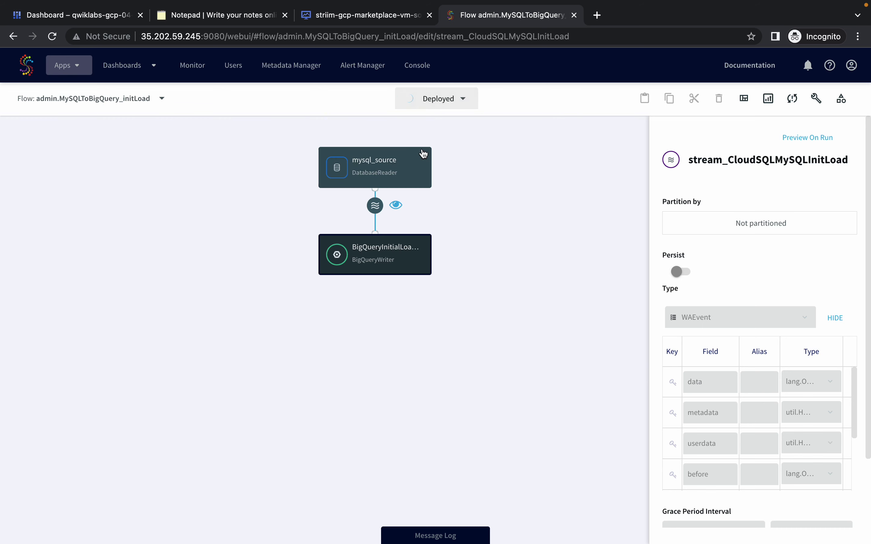
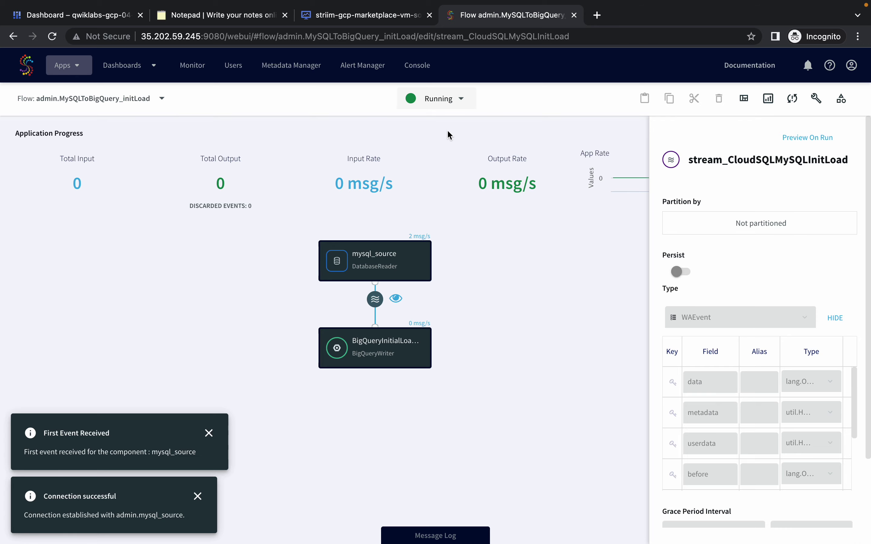
key("ctrl+Left")
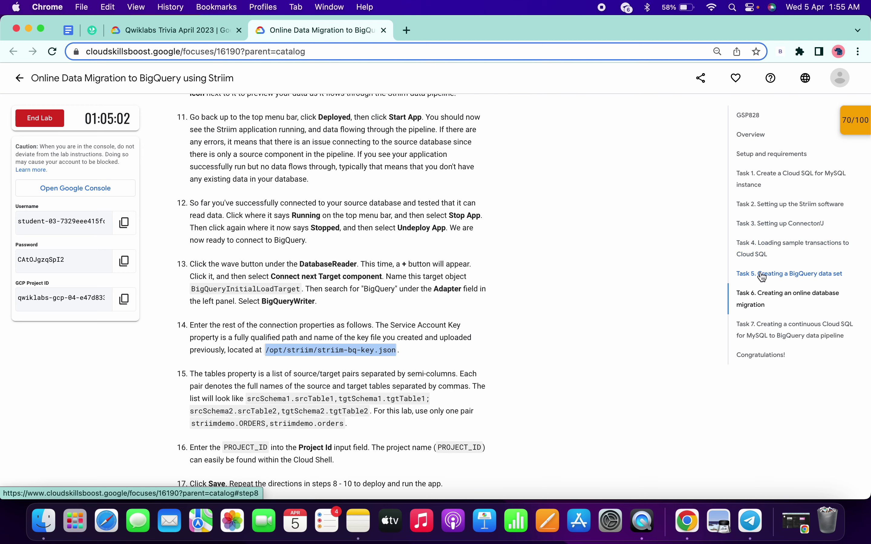
key("ctrl+Right")
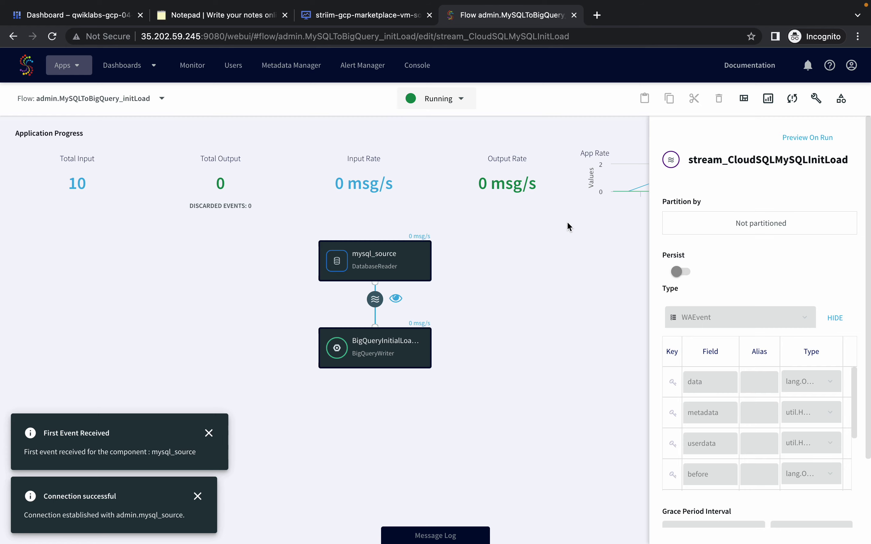
Step: Copy the orders verification query from step 18 of Task 6 in the lab instructions
key("ctrl+Left")
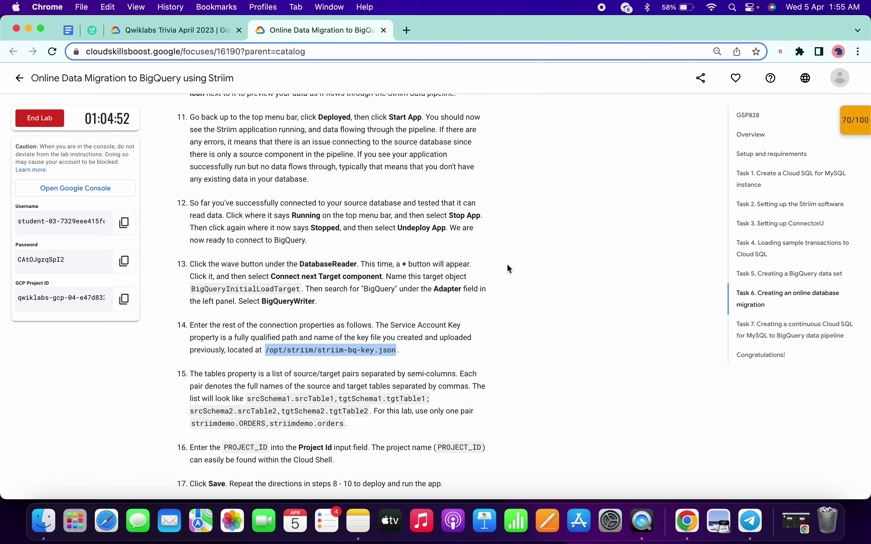
scroll(508, 265, "down", 3)
scroll(255, 353, "down", 8)
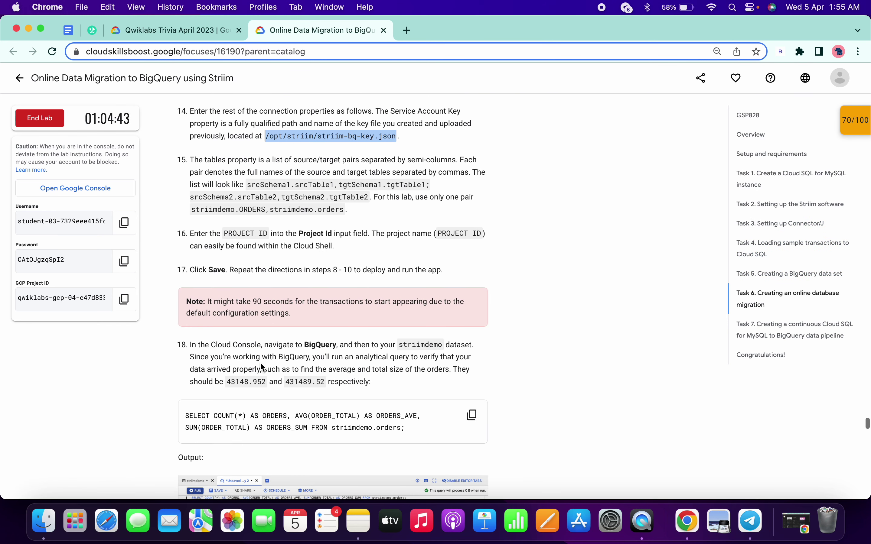
left_click(472, 260)
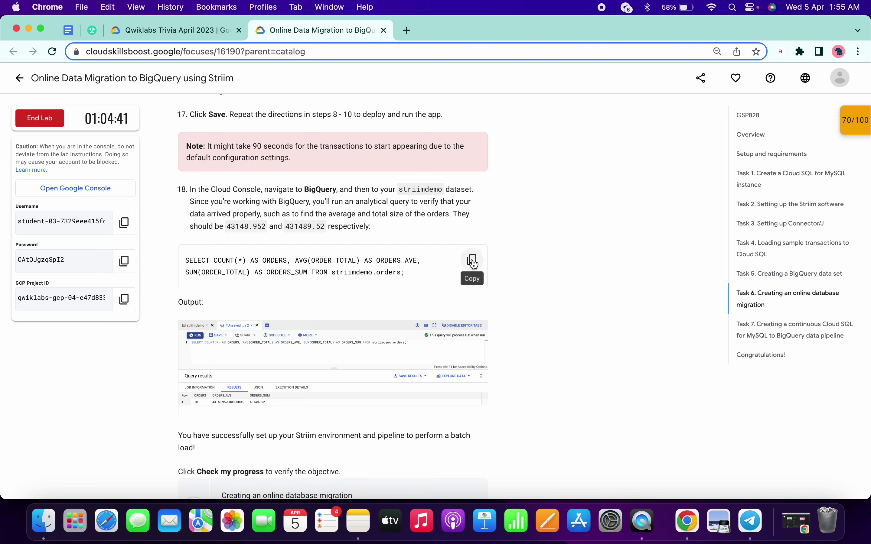
Step: Search the Google Cloud console for "big", open BigQuery and dismiss its welcome message
key("ctrl+Right")
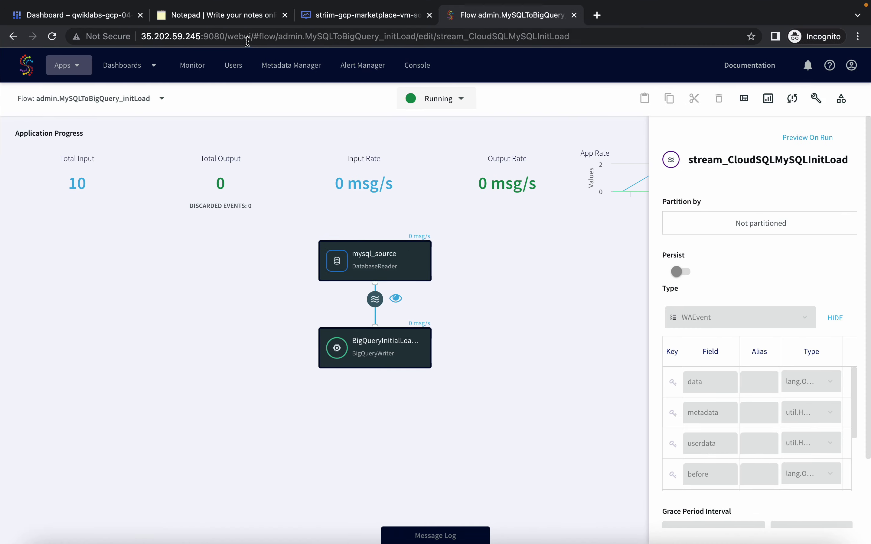
left_click(342, 14)
left_click(407, 60)
type("big")
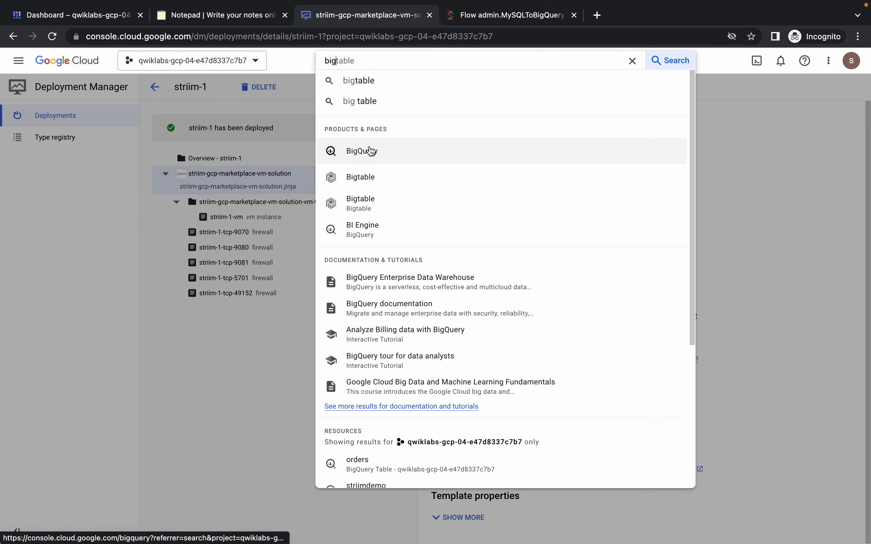
left_click(369, 149)
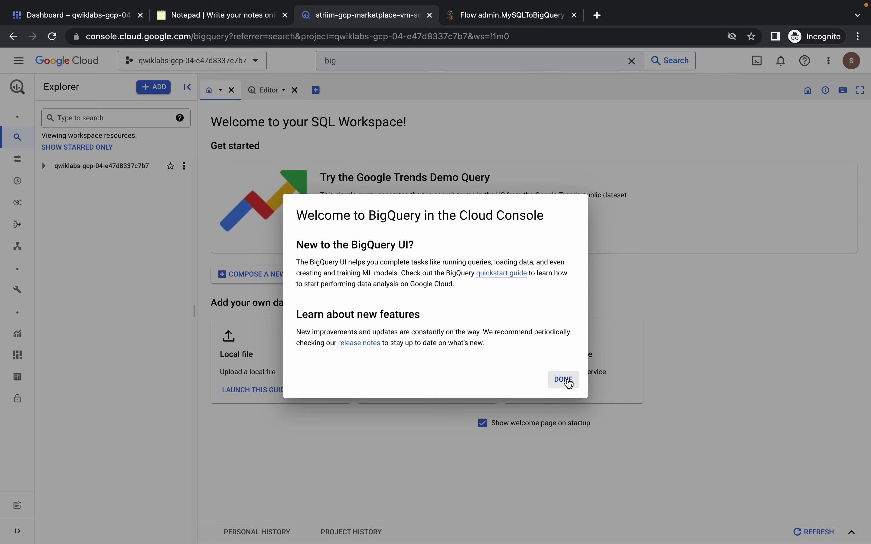
left_click(564, 380)
Step: Run the copied query in the BigQuery editor for the count, average and sum of ORDER_TOTAL in striimdemo.orders
left_click(268, 90)
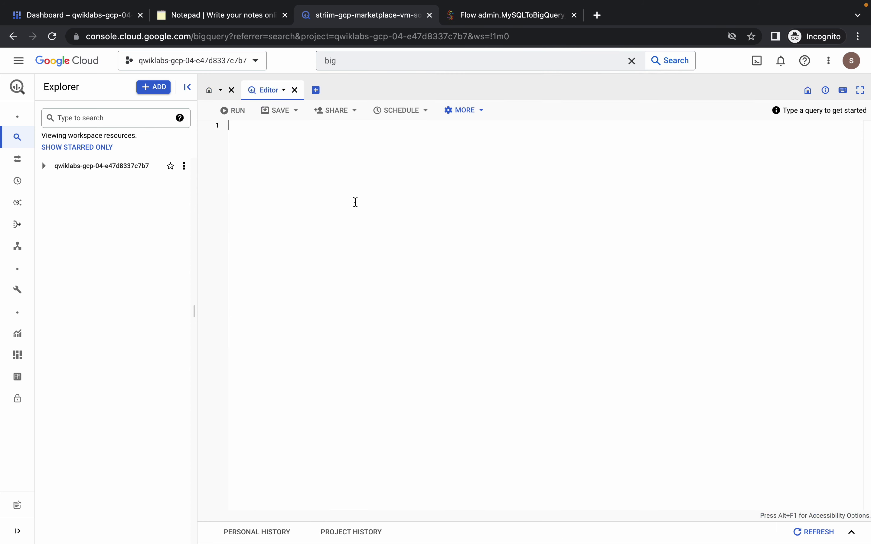
key("ctrl+v")
left_click(232, 112)
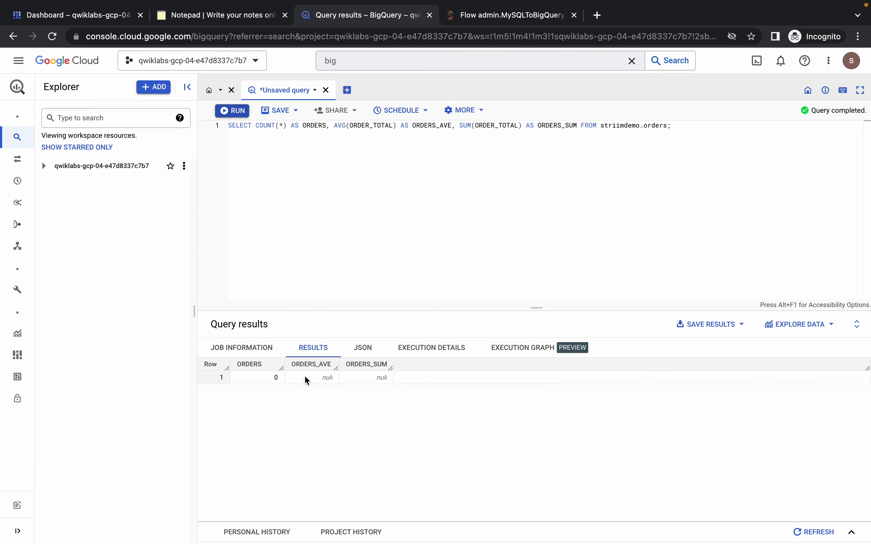
Step: Check the lab progress for the objective "Creating an online database migration"
key("ctrl+Left")
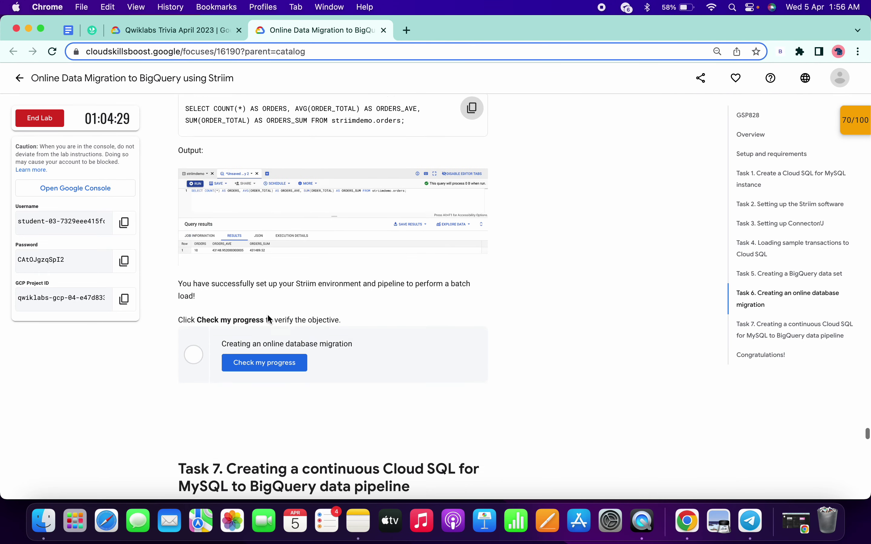
scroll(269, 318, "down", 4)
scroll(273, 267, "up", 1)
left_click(265, 252)
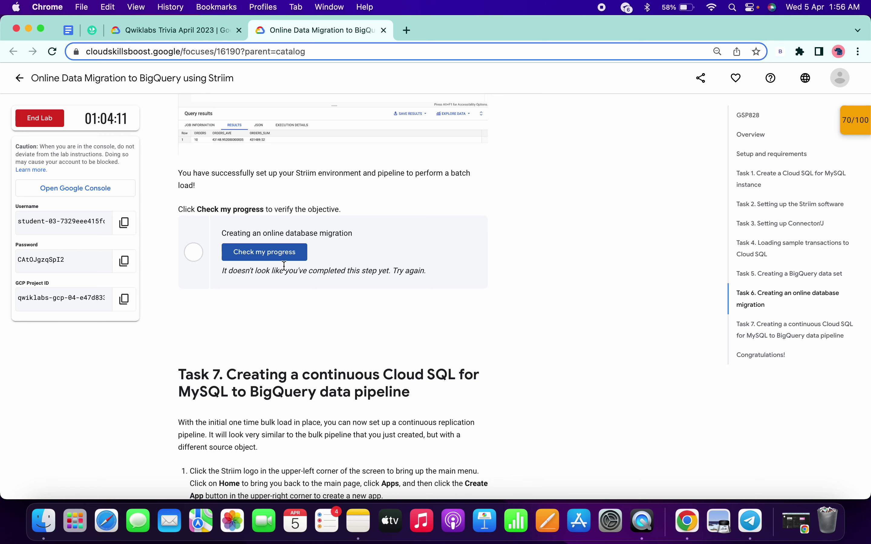
Step: Read the start of Task 7 in the lab instructions and select the app name MySQLToBigQuery_cdc for copying
scroll(284, 265, "down", 1)
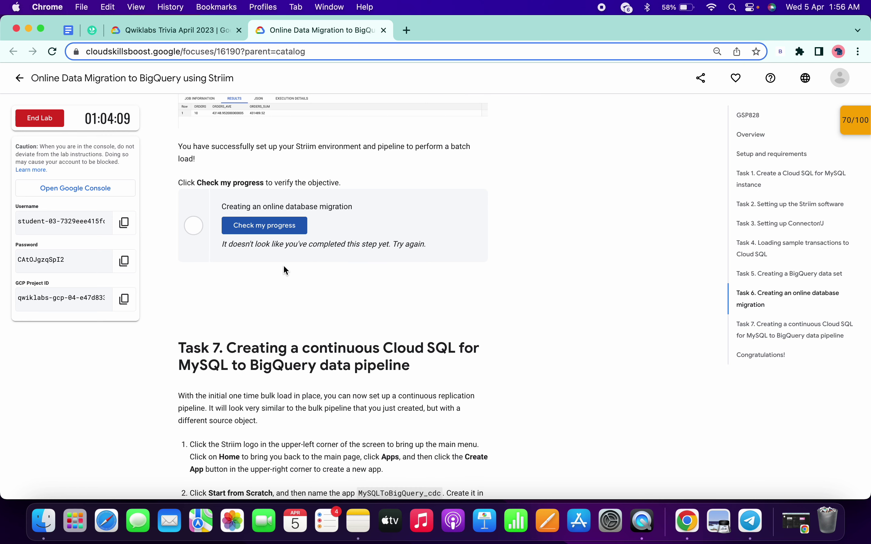
scroll(286, 269, "down", 2)
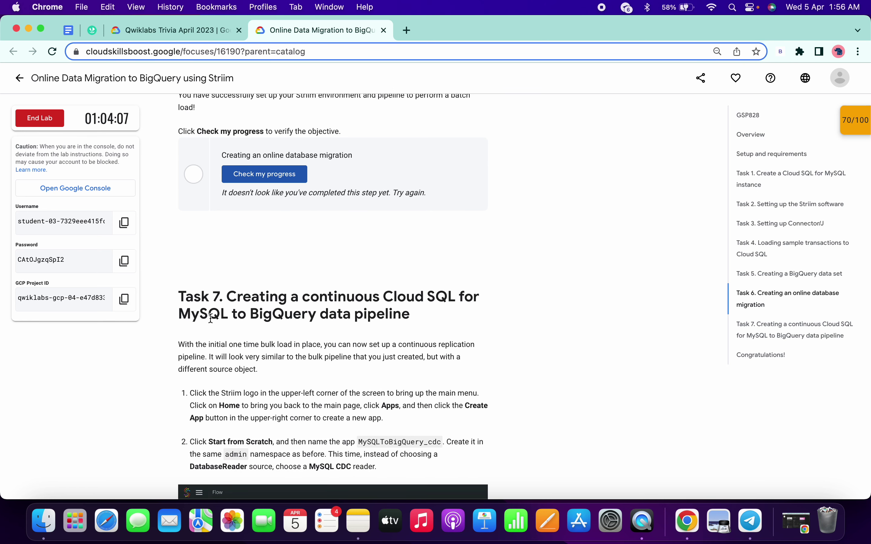
scroll(211, 318, "down", 3)
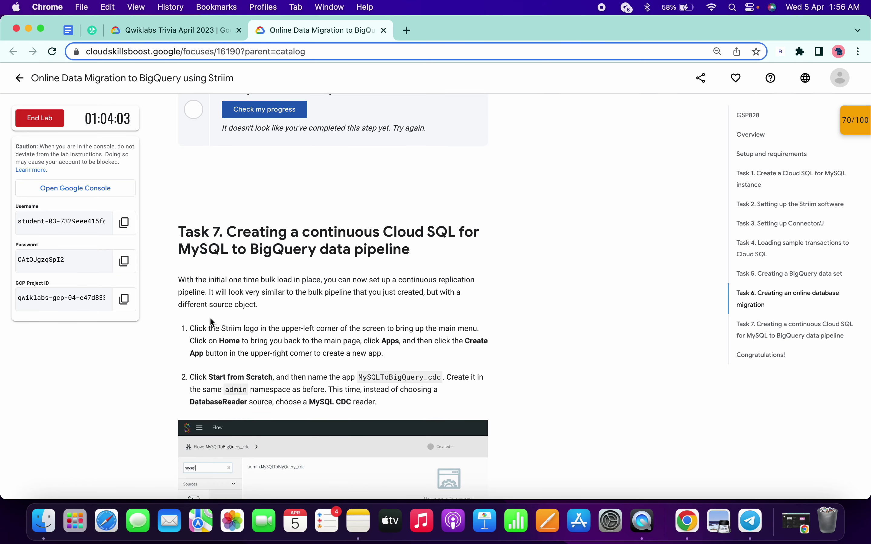
scroll(209, 317, "down", 6)
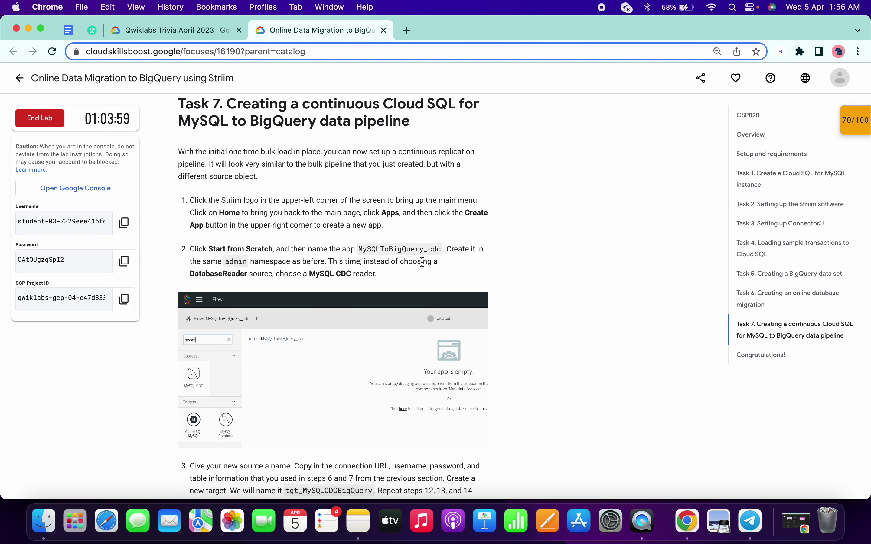
double_click(399, 251)
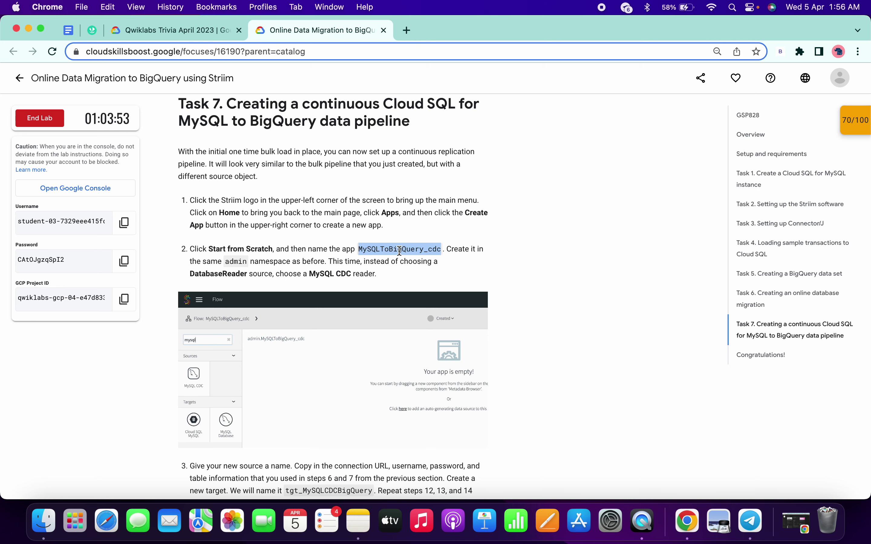
Step: Create a new Striim app from scratch named MySQLToBigQuery_cdc in the admin namespace
key("ctrl+Right")
left_click(484, 16)
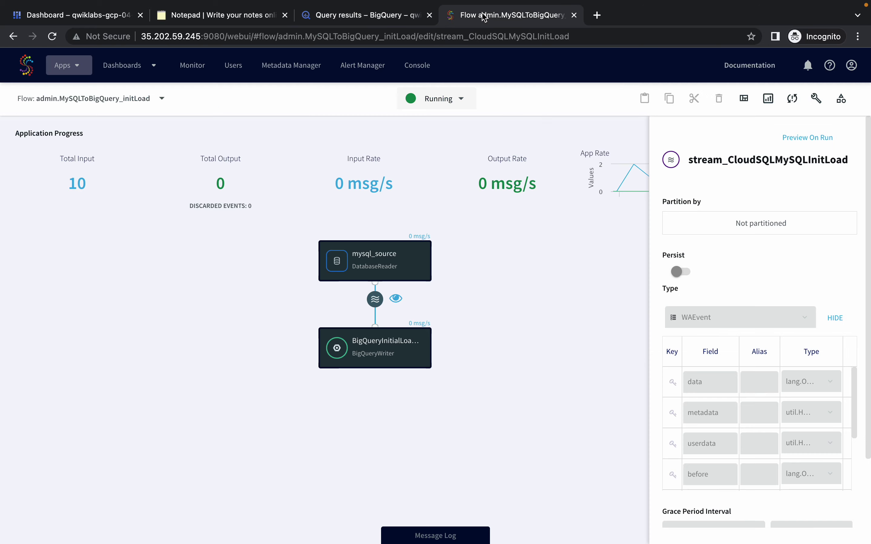
left_click(72, 68)
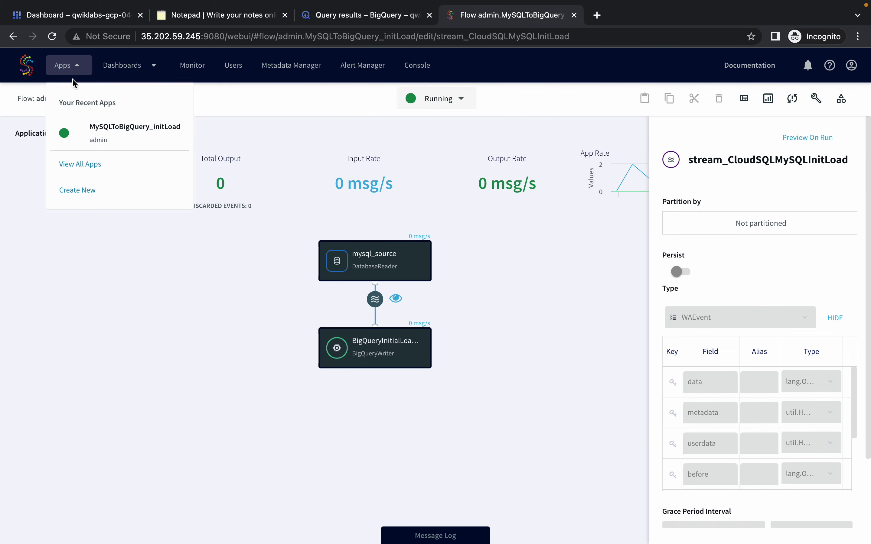
left_click(75, 194)
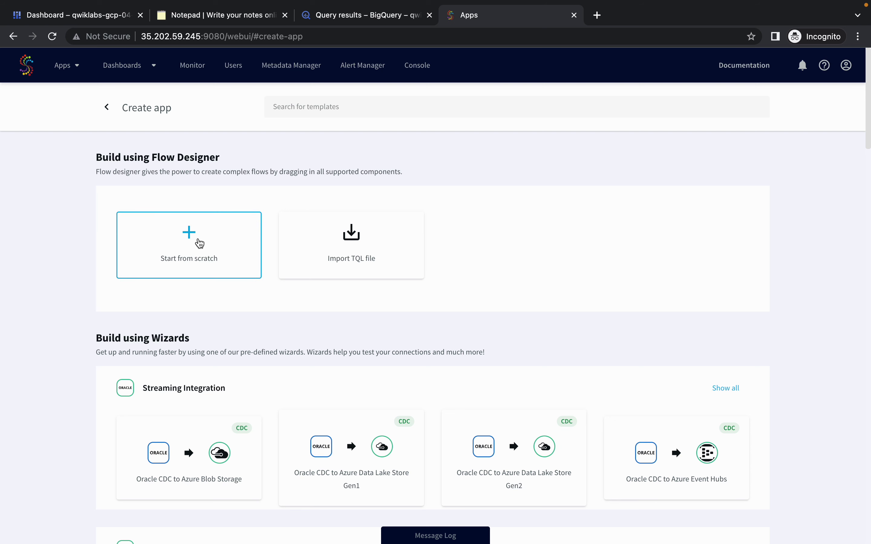
left_click(199, 240)
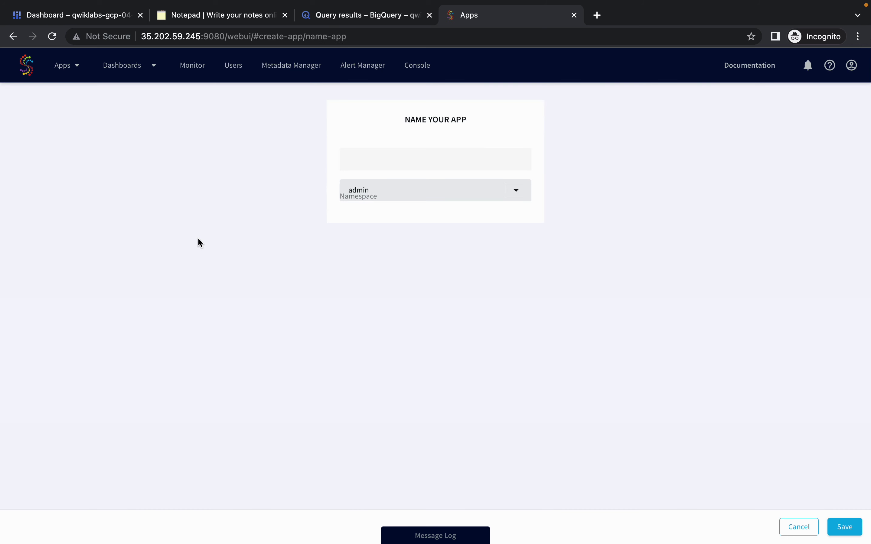
right_click(388, 158)
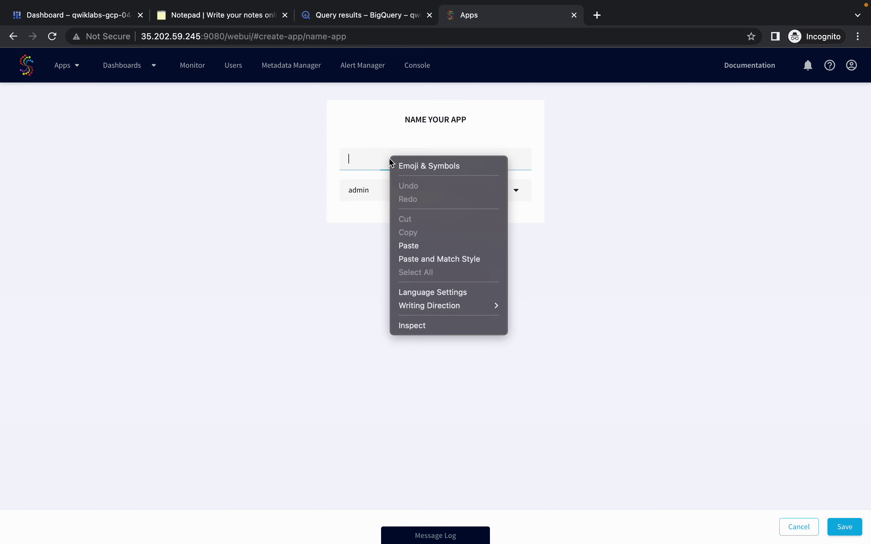
left_click(423, 246)
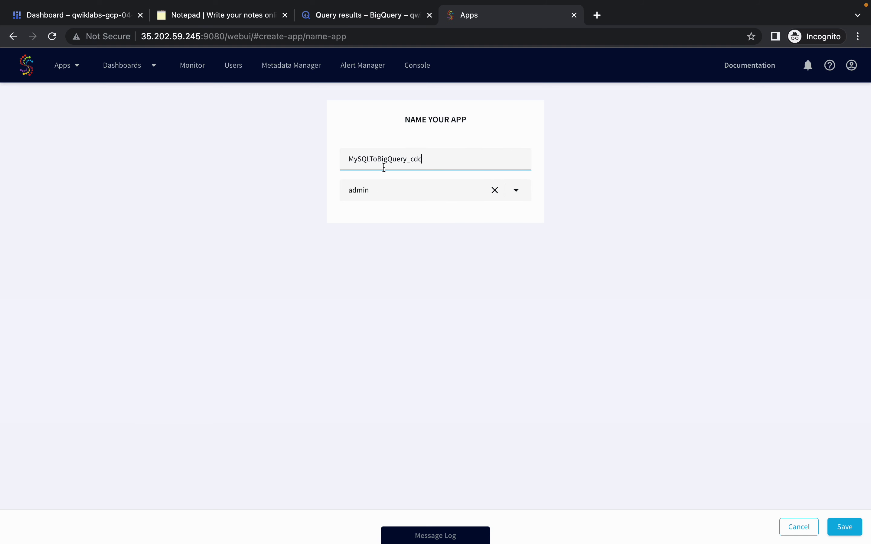
left_click(853, 531)
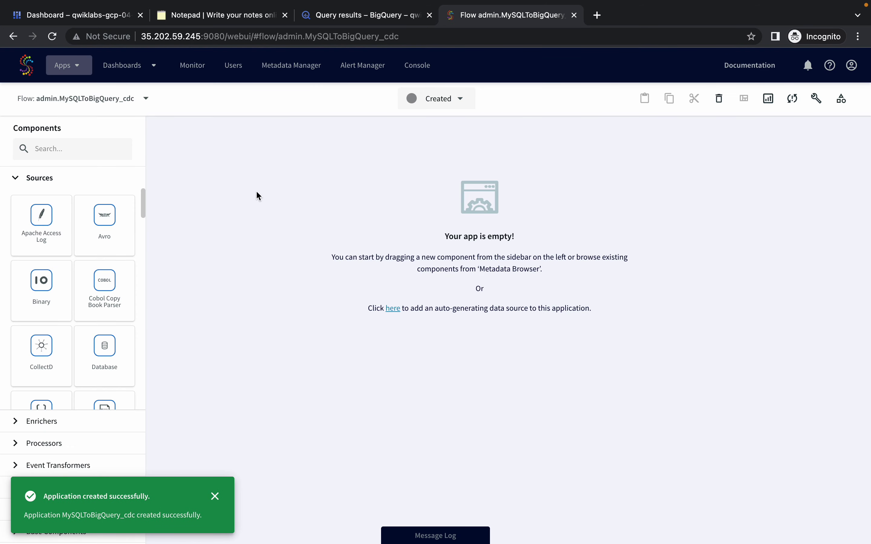
Step: Search the Striim components for MySQL, using the reader name copied from the Task 7 lab instructions
key("ctrl+Left")
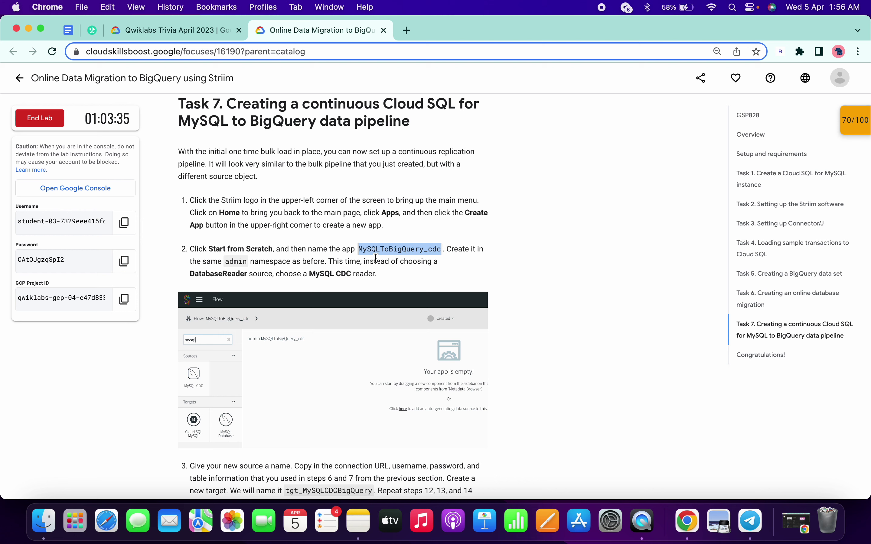
scroll(375, 258, "down", 1)
double_click(322, 253)
key("ctrl+c")
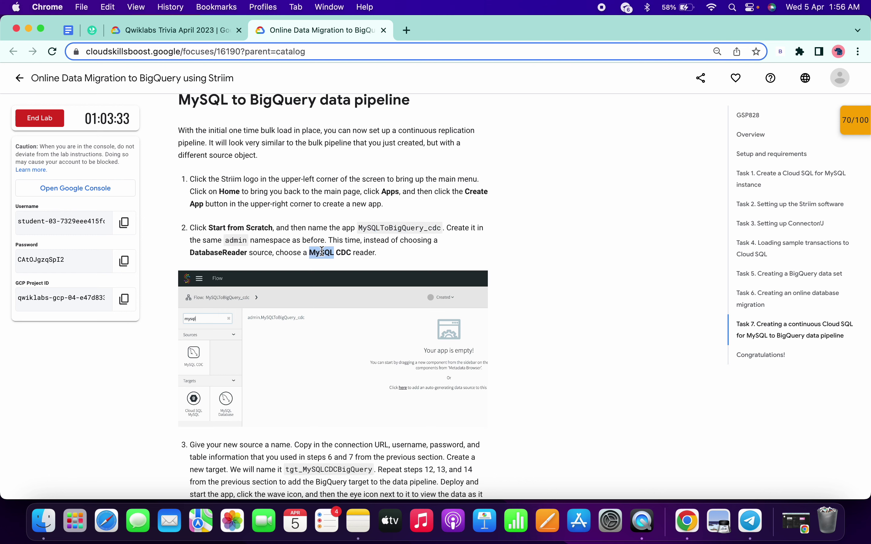
key("ctrl+Right")
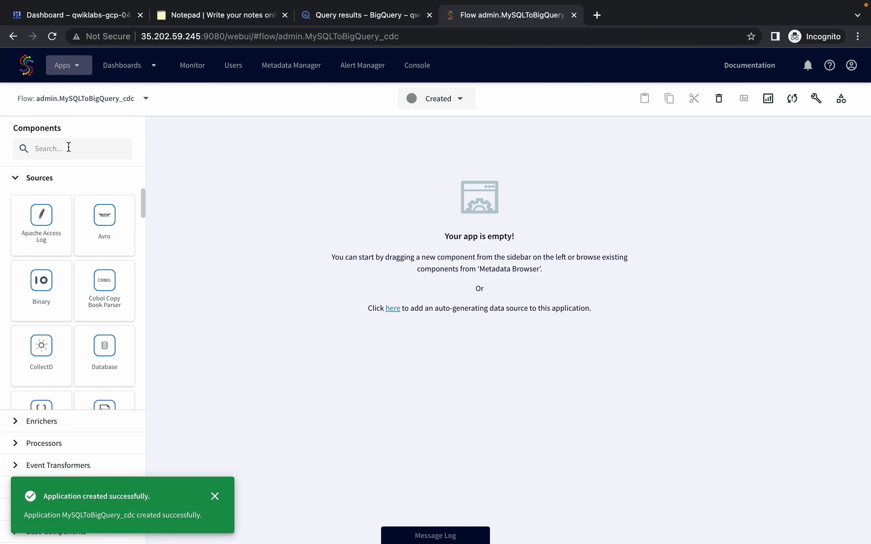
left_click(69, 148)
key("ctrl+v")
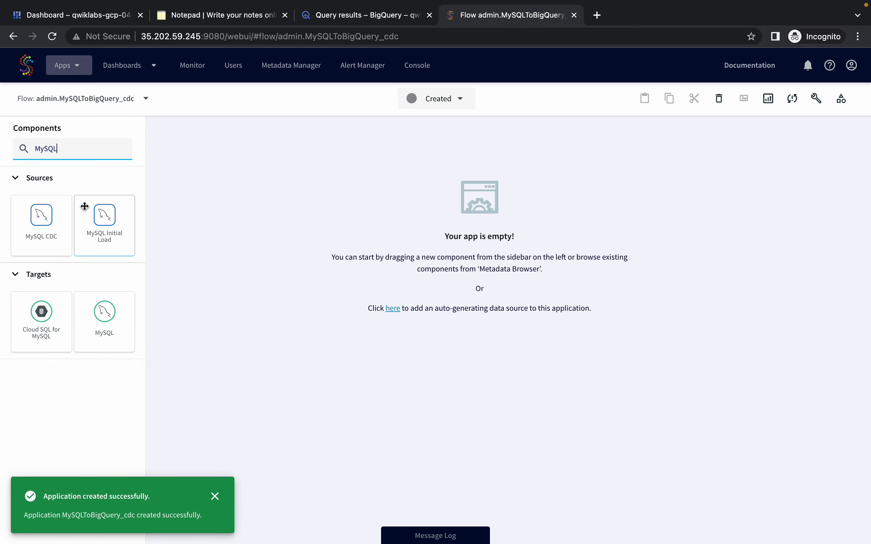
Step: Add a MySQL CDC source to the empty canvas of the MySQLToBigQuery_cdc flow
key("ctrl+Left")
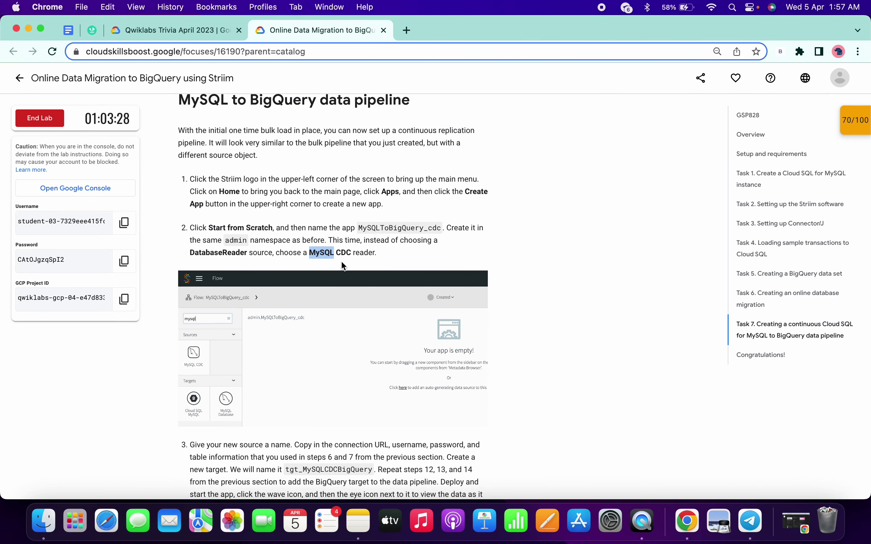
key("ctrl+Right")
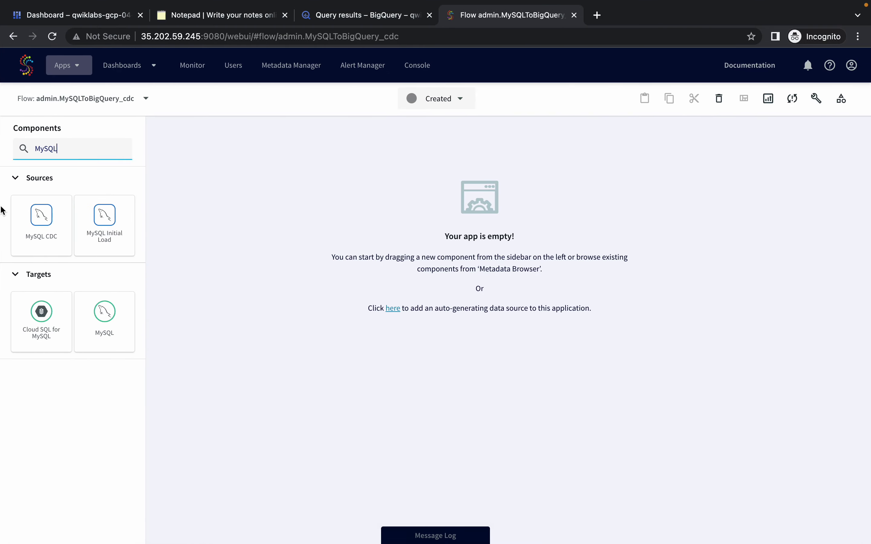
type("c")
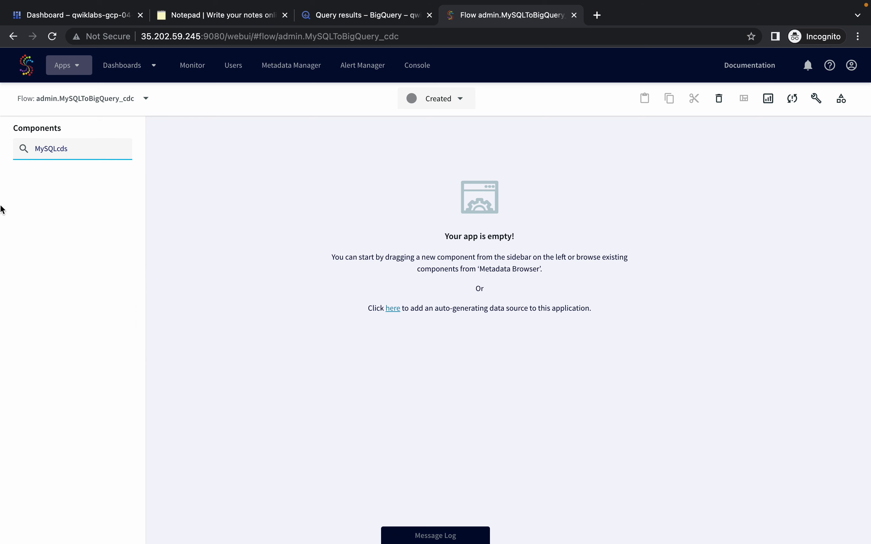
key("BackSpace")
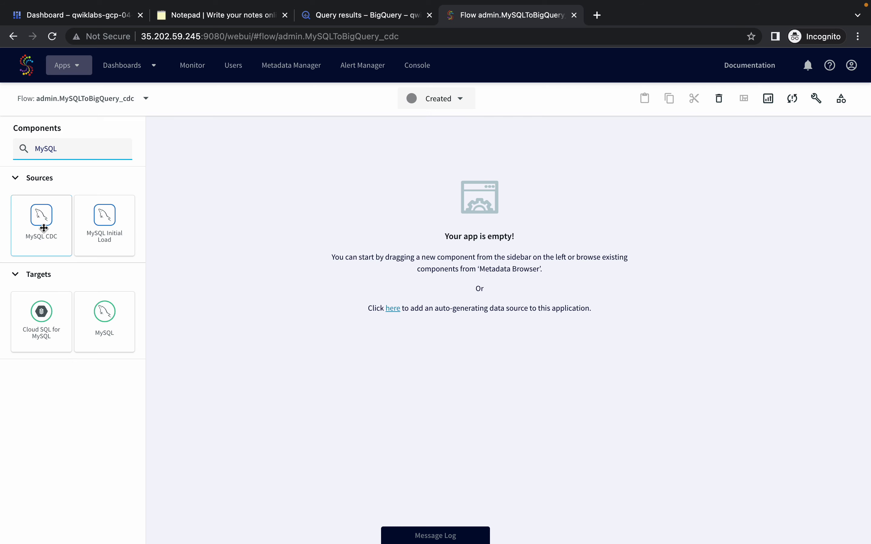
left_click_drag(43, 228, 435, 230)
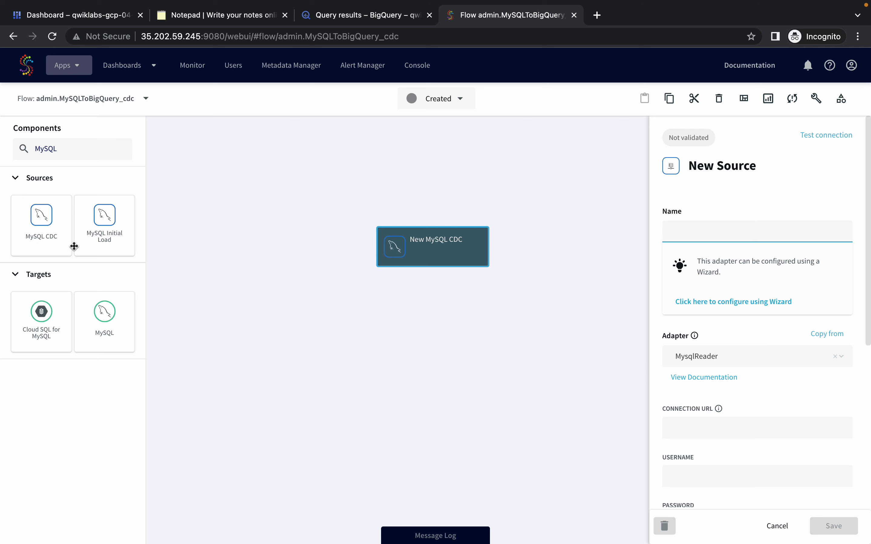
Step: Name the new MySQL CDC source mysql_source_2, basing it on the mysql_source name copied from Task 6 of the lab instructions
left_click(682, 232)
key("ctrl+Left")
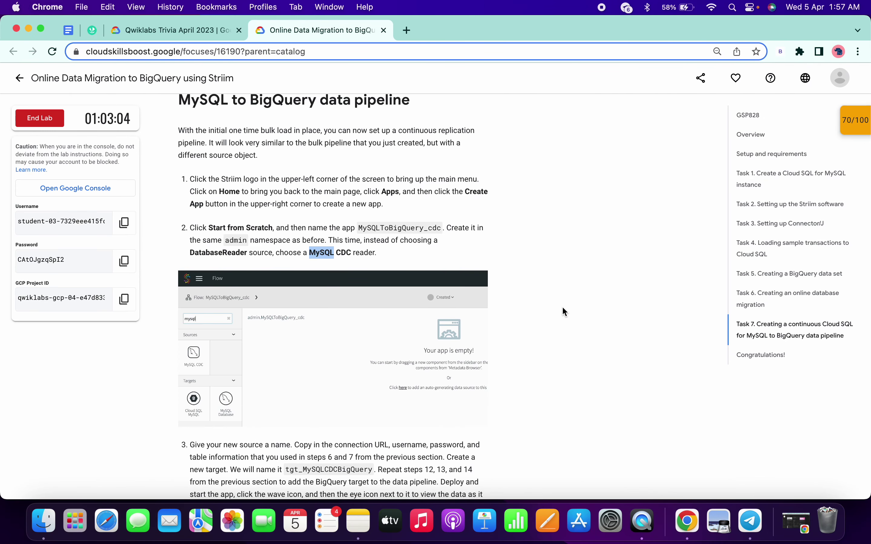
scroll(562, 307, "up", 15)
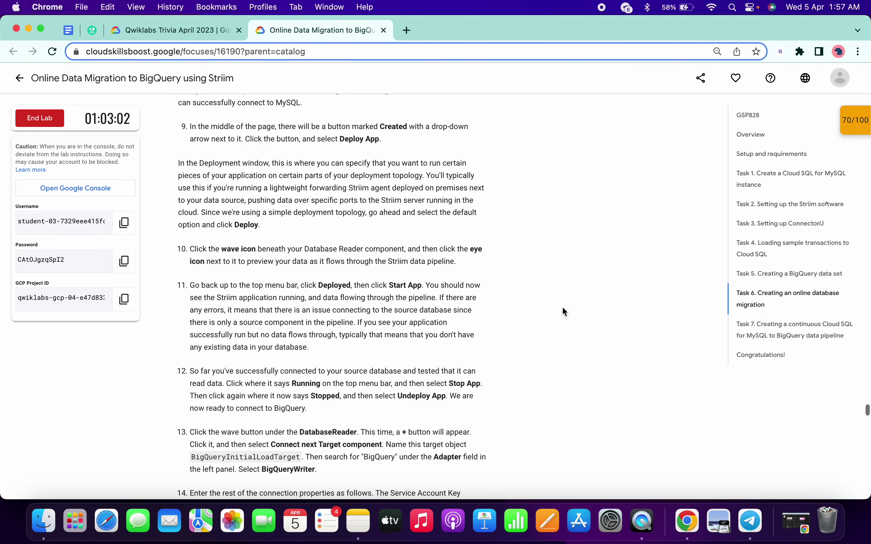
scroll(563, 308, "up", 7)
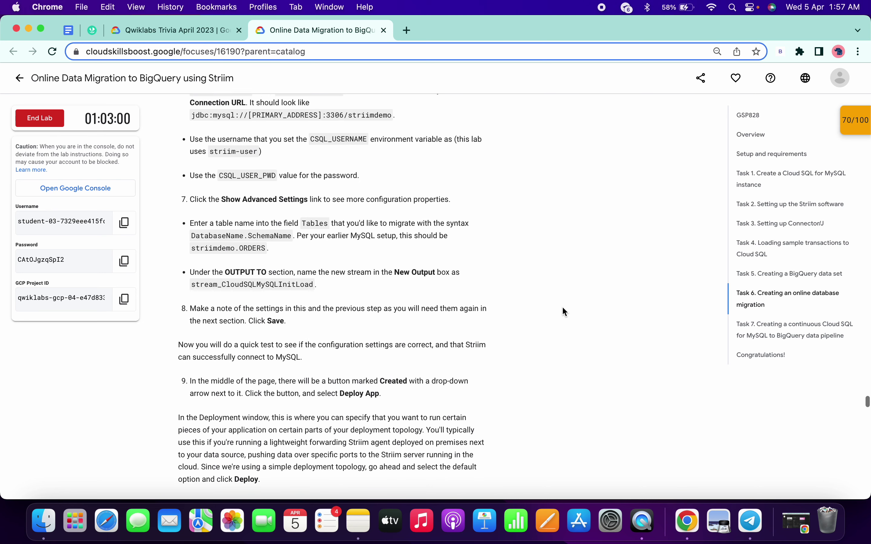
scroll(563, 307, "up", 5)
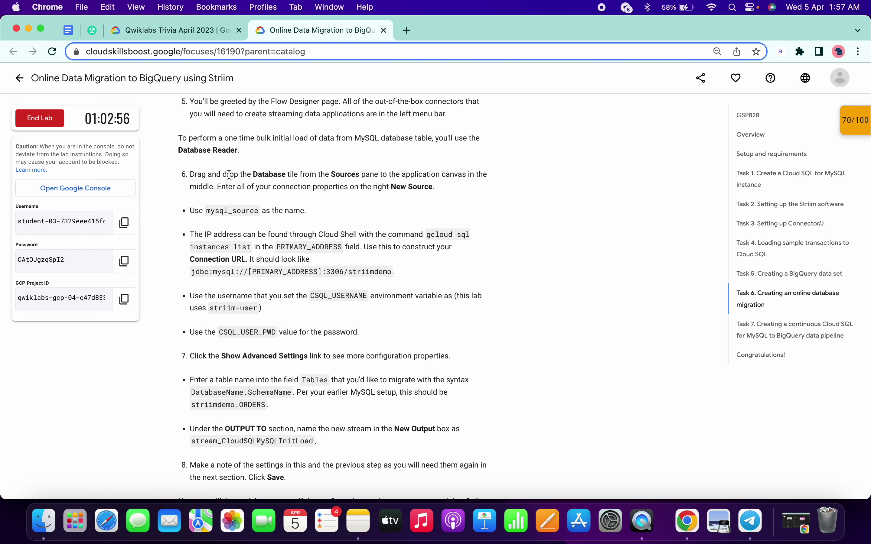
double_click(218, 214)
key("cmd+c")
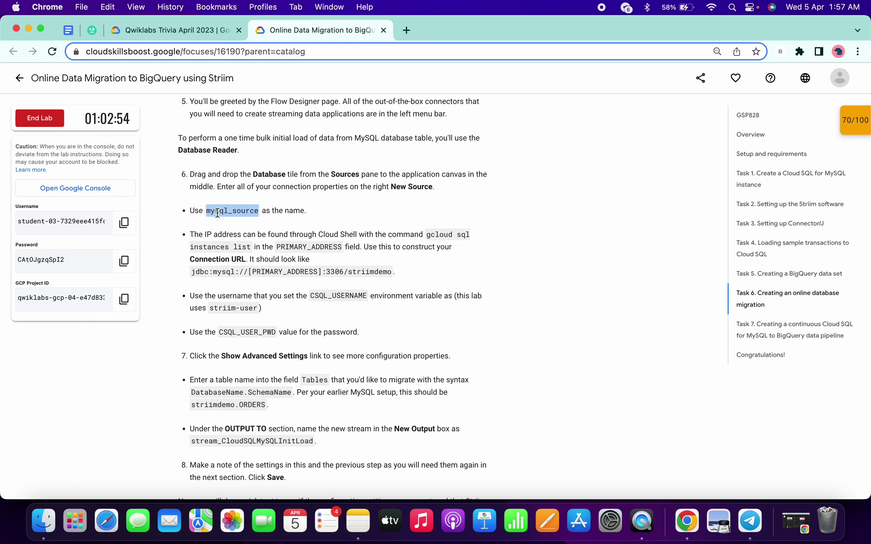
key("ctrl+Right")
left_click(732, 210)
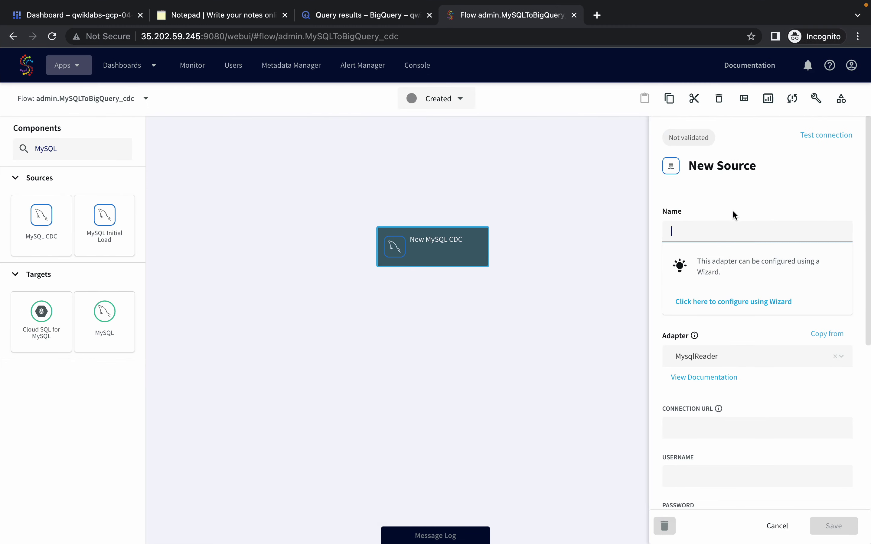
key("cmd+v")
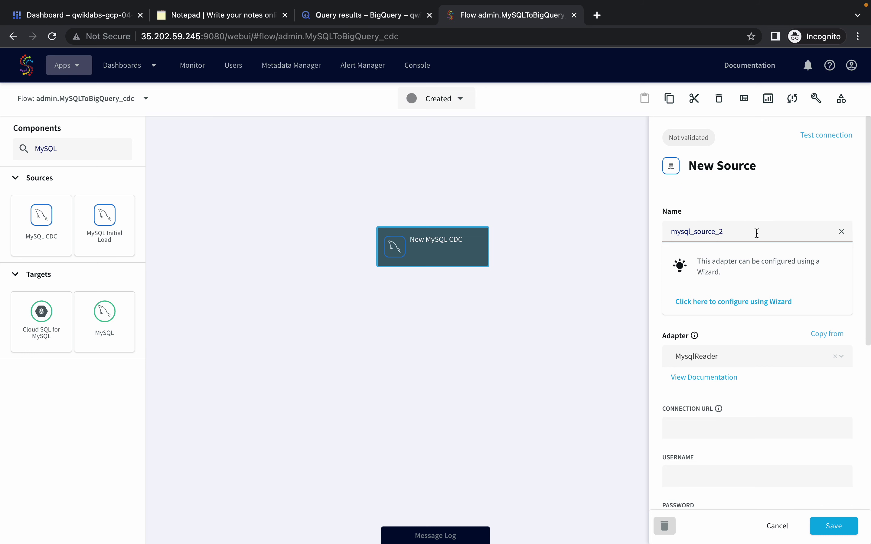
Step: Set the source's connection URL to jdbc:mysql://35.224.89.9:3306/striimdemo, copied from the online notepad
scroll(753, 280, "down", 3)
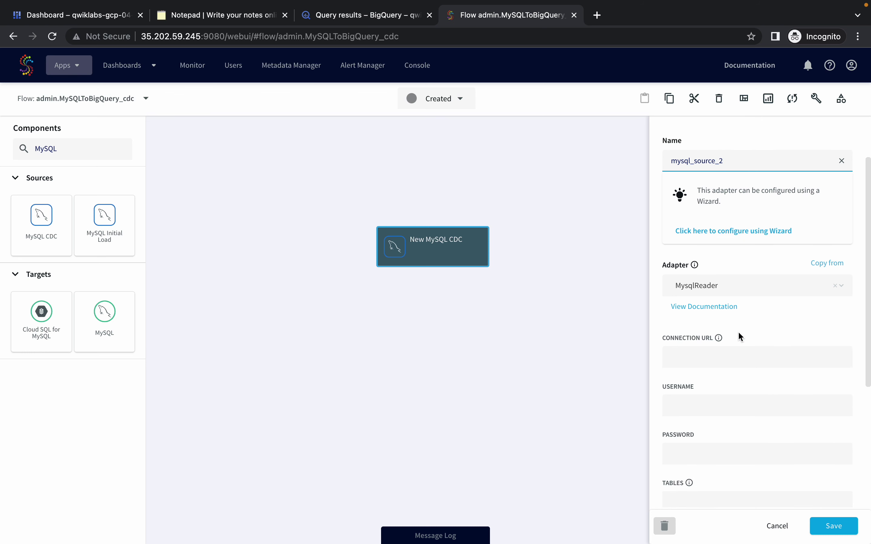
key("ctrl+Left")
key("ctrl+Right")
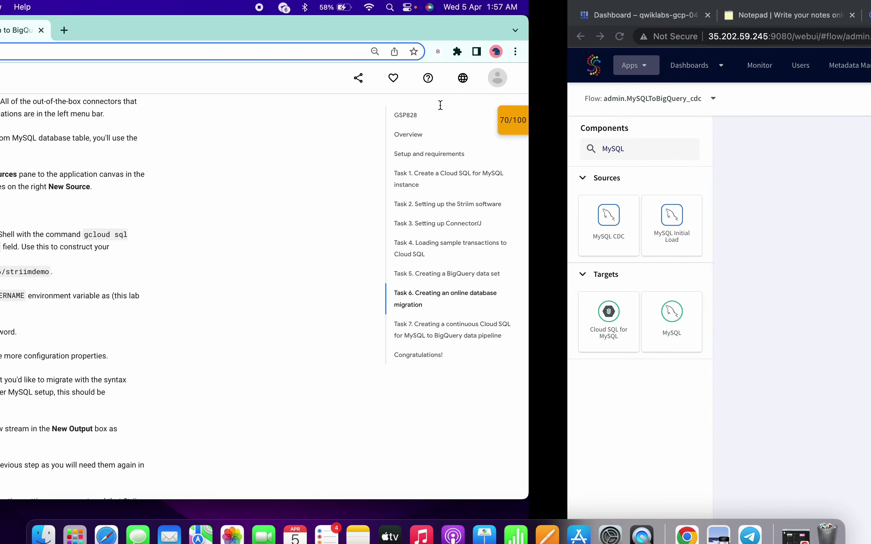
left_click(211, 18)
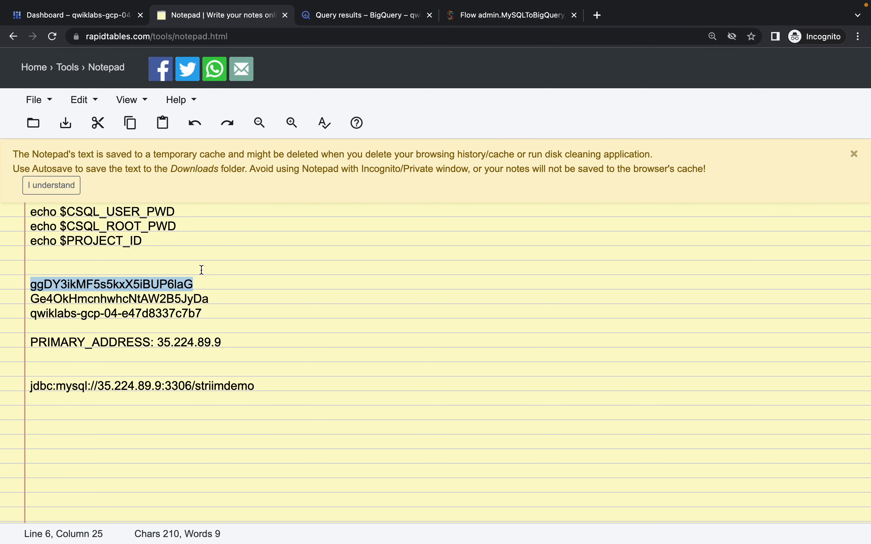
left_click_drag(30, 387, 268, 382)
key("ctrl+c")
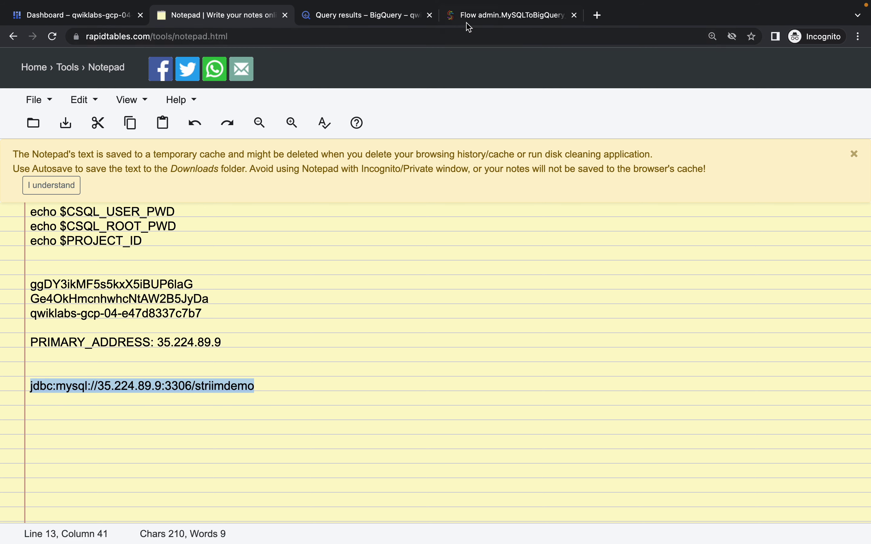
left_click(475, 15)
left_click(710, 357)
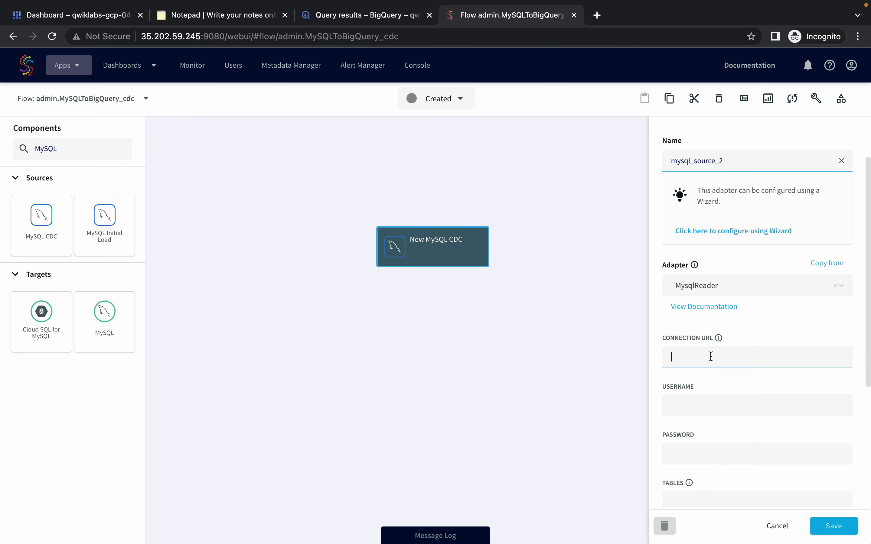
key("ctrl+v")
Step: Set the source's username to striim-user, copied from the lab instructions
key("ctrl+Left")
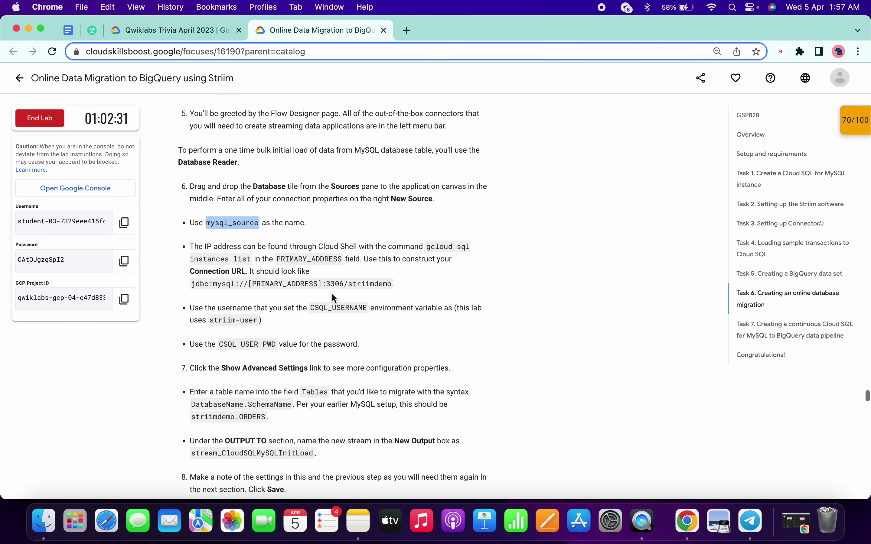
left_click(212, 322)
left_click_drag(212, 322, 265, 321)
key("super+c")
key("ctrl+Right")
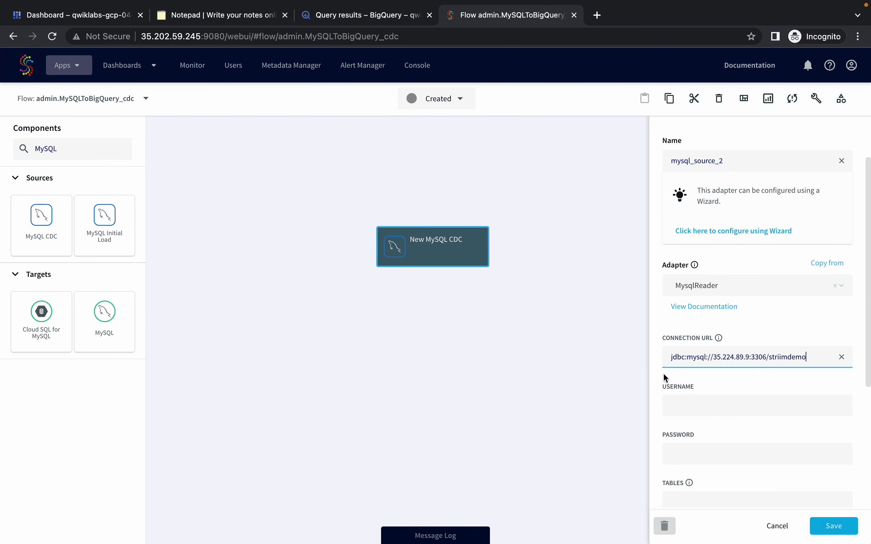
left_click(680, 406)
key("super+v")
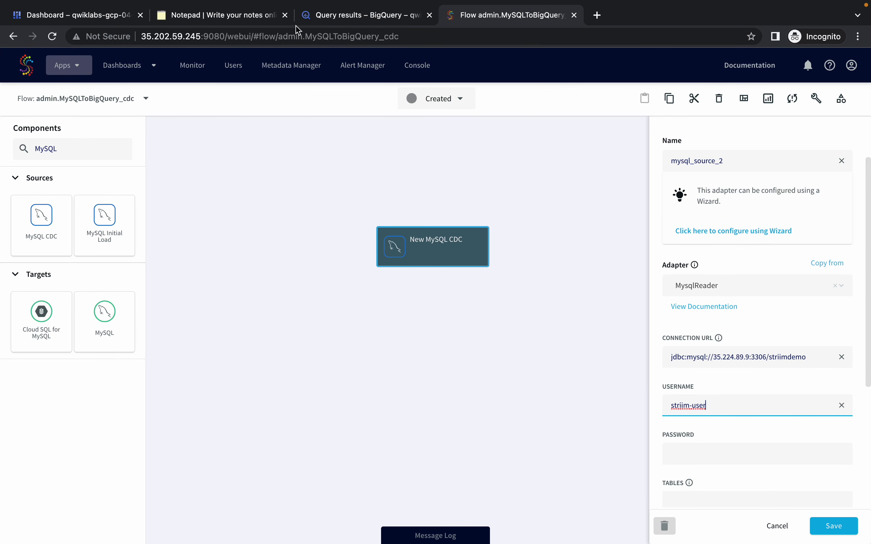
Step: Copy the database user password from the online notepad into the source's password field
left_click(213, 24)
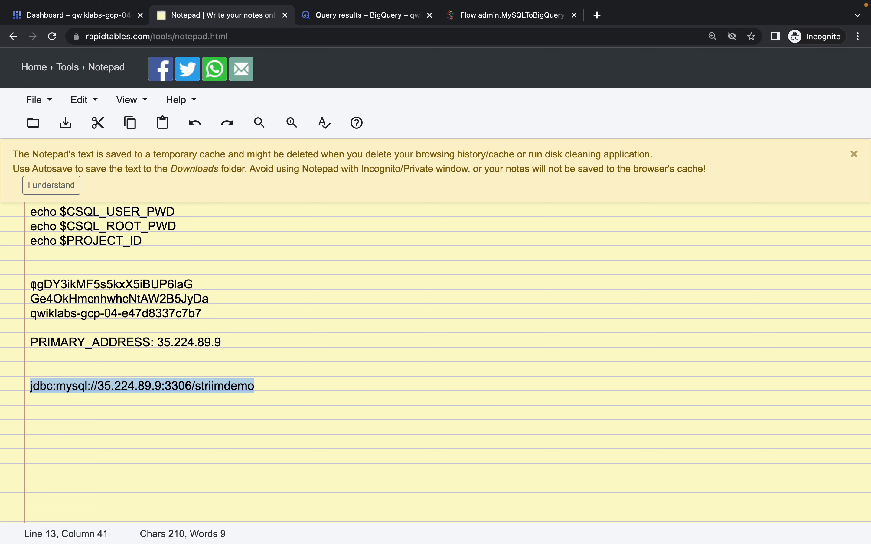
left_click_drag(31, 286, 197, 280)
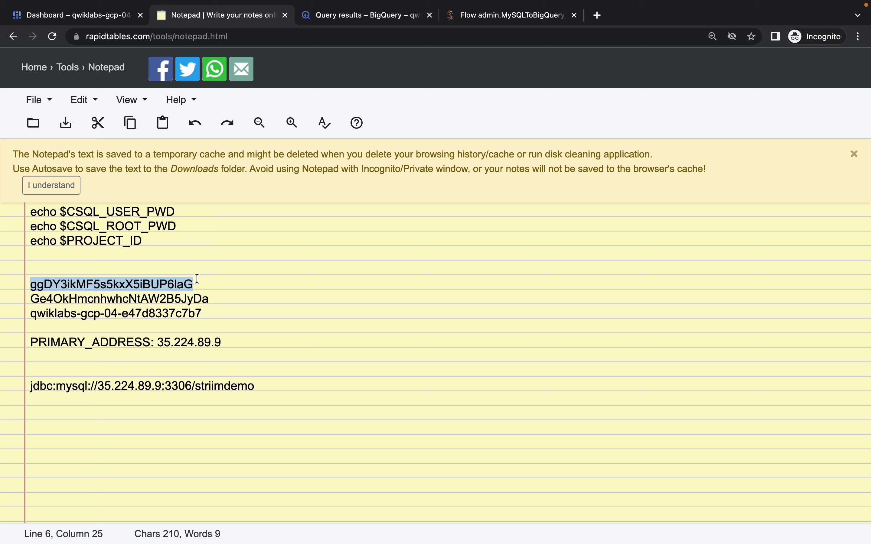
left_click(493, 23)
scroll(741, 435, "down", 3)
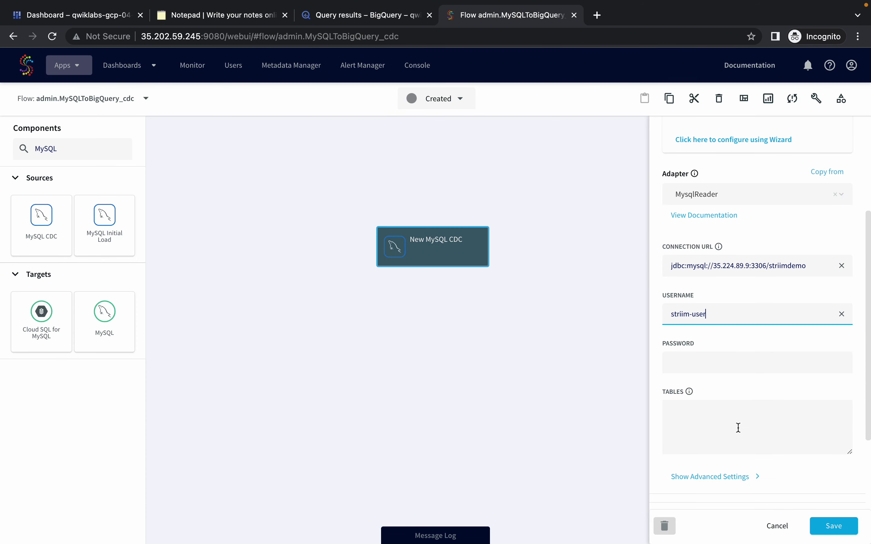
left_click(694, 362)
key("super+v")
Step: Set the source's tables to striimdemo.ORDERS, copied from the lab instructions
scroll(695, 361, "down", 1)
key("ctrl+Left")
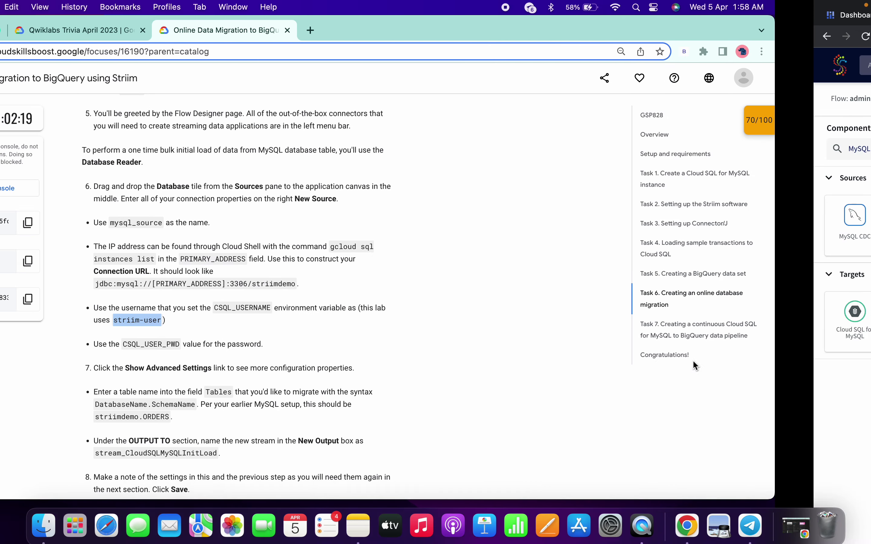
scroll(389, 290, "down", 3)
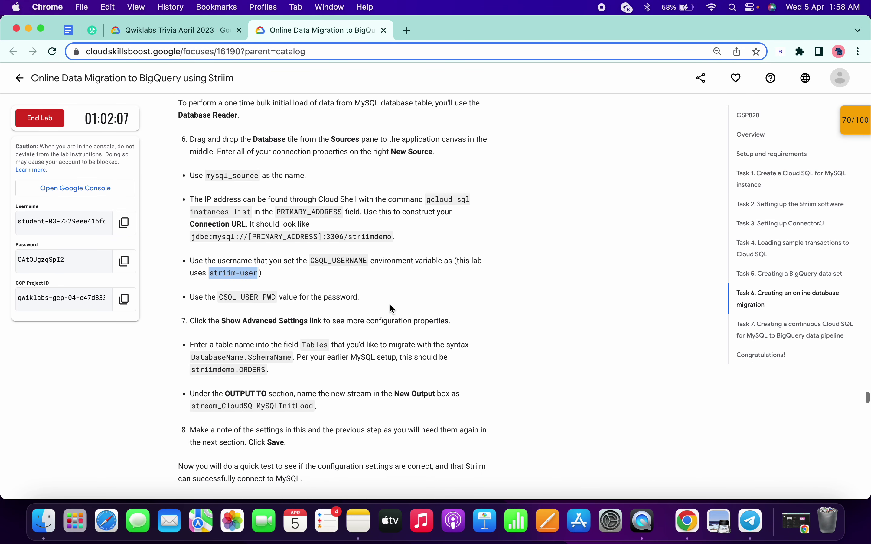
left_click_drag(193, 371, 265, 372)
key("super+c")
key("ctrl+Right")
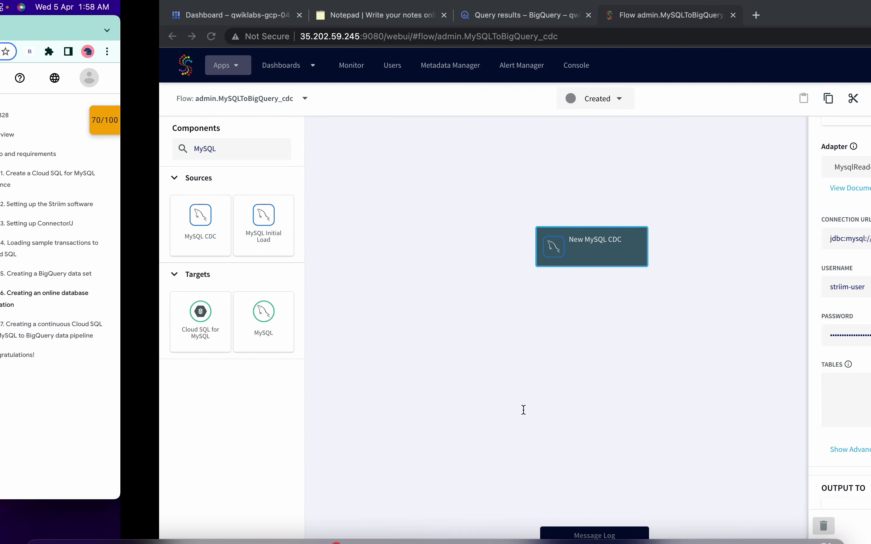
scroll(723, 396, "down", 3)
left_click(705, 341)
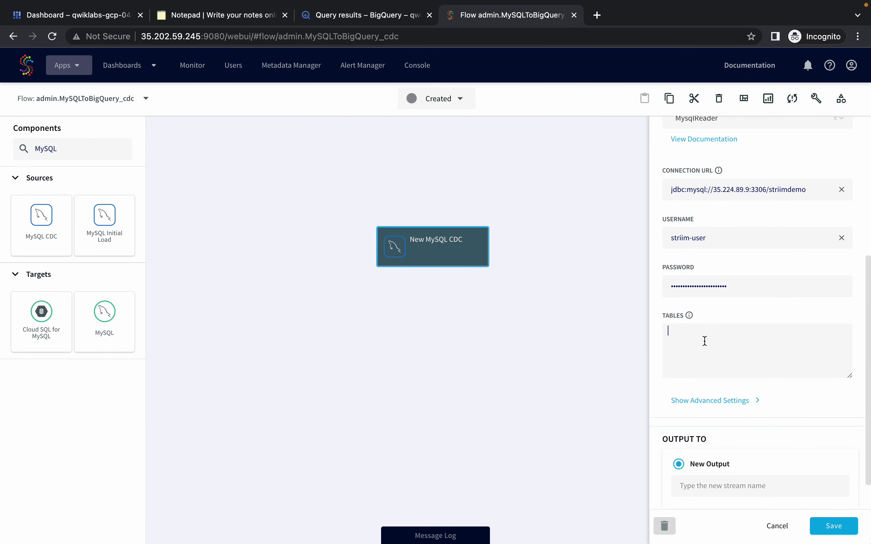
key("super+v")
scroll(704, 339, "down", 2)
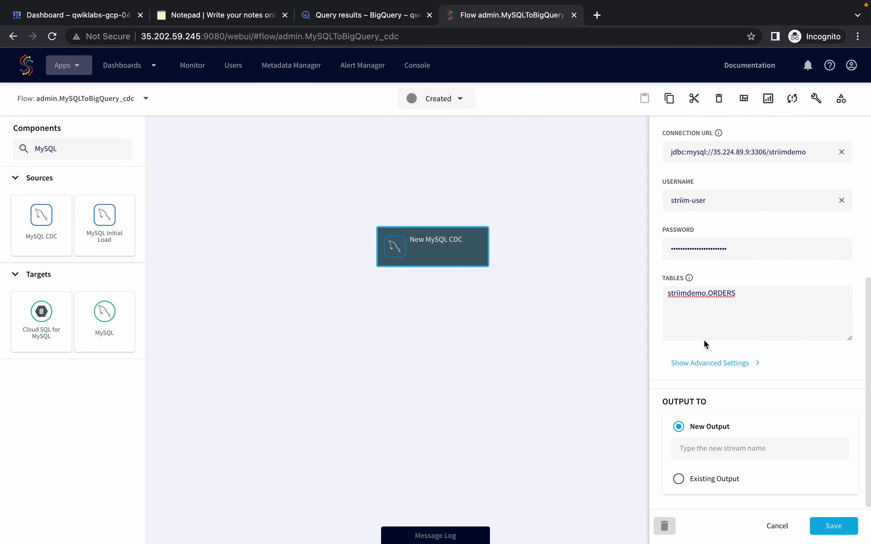
left_click(712, 363)
scroll(710, 357, "down", 2)
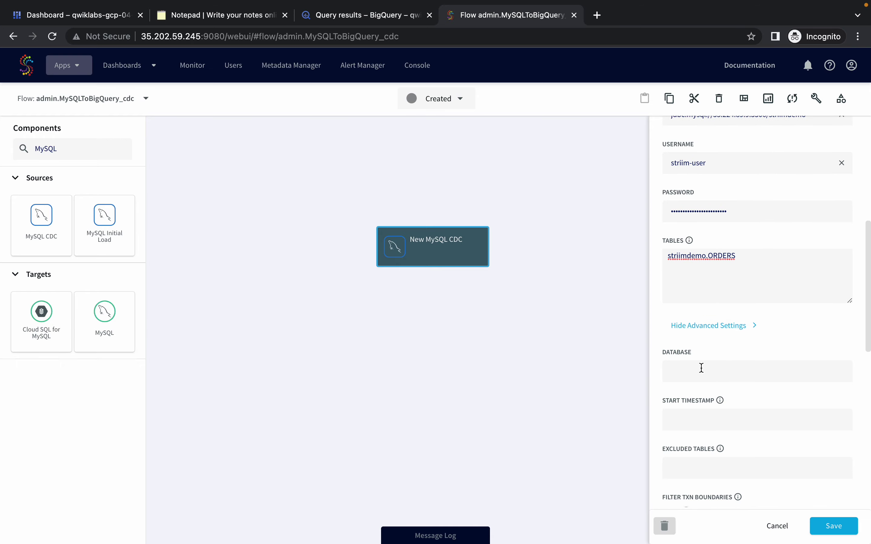
key("ctrl+Left")
key("ctrl+Right")
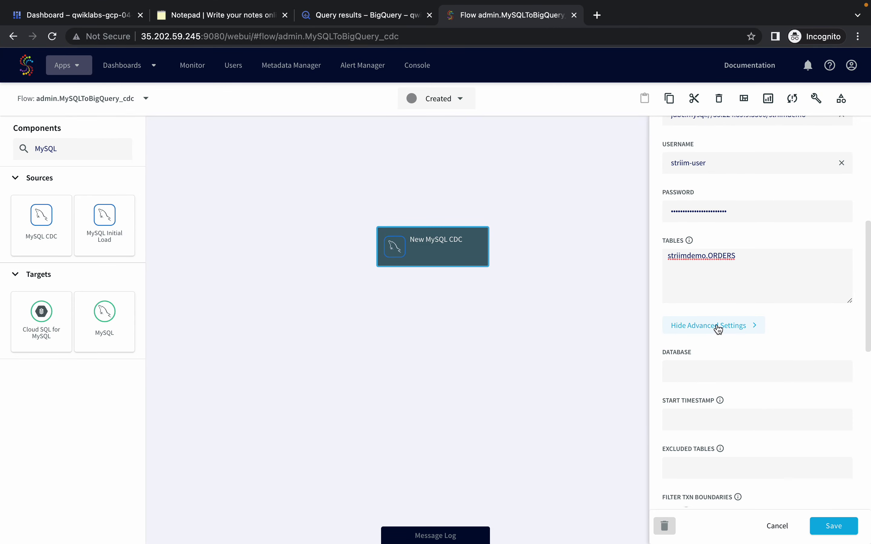
left_click(718, 329)
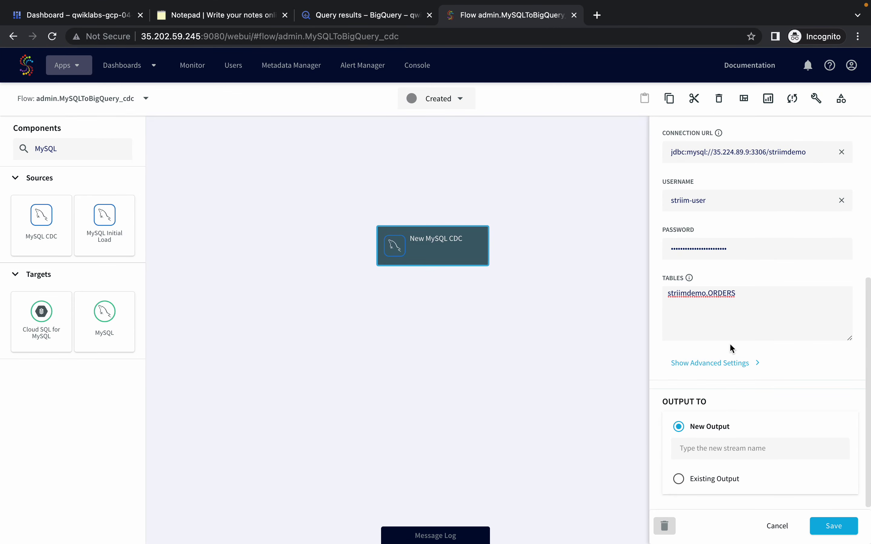
Step: Name the source's new output stream stream_CloudSQLMySQLInitLoad_2, extending the name copied from the lab instructions, and save the source
key("ctrl+Left")
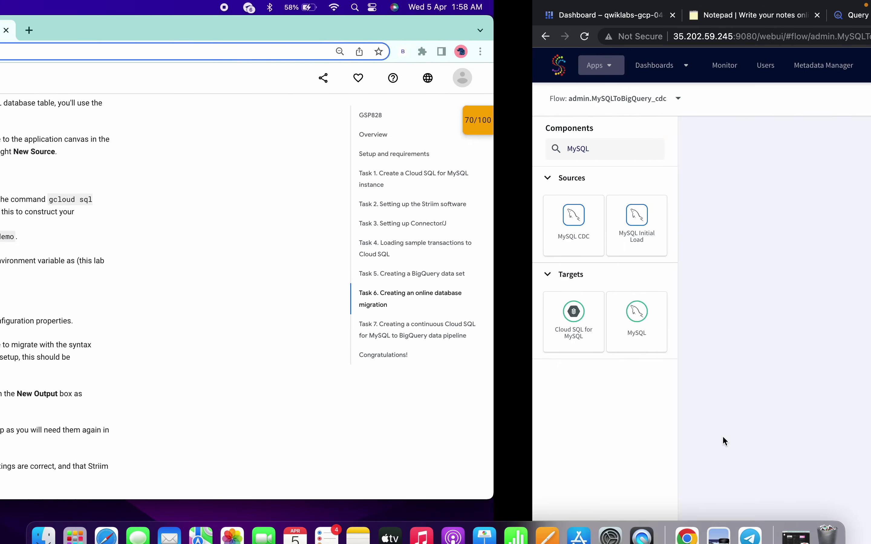
scroll(412, 336, "down", 5)
scroll(411, 337, "down", 1)
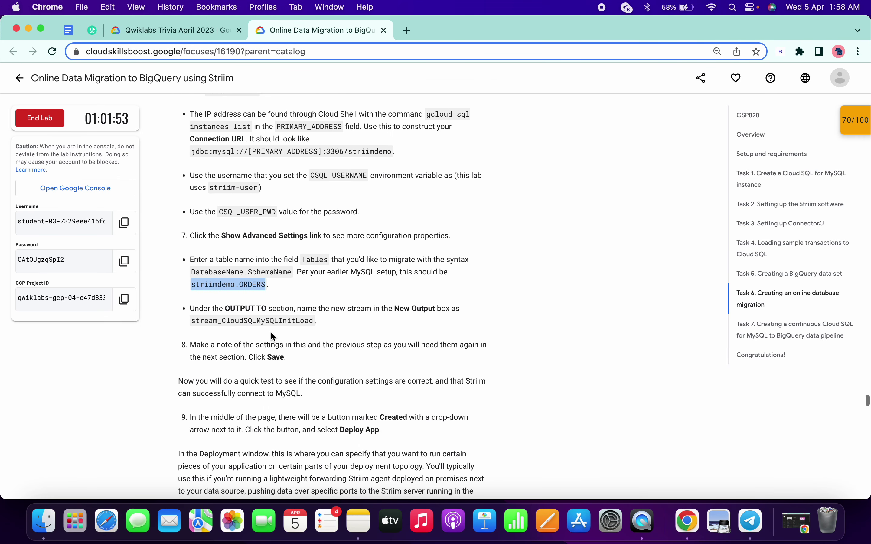
left_click_drag(193, 320, 315, 322)
key("super+c")
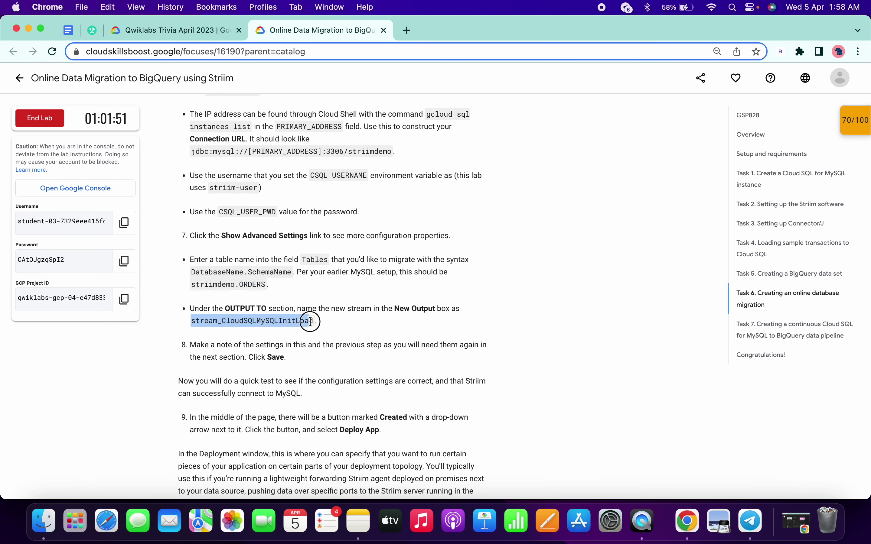
key("ctrl+Right")
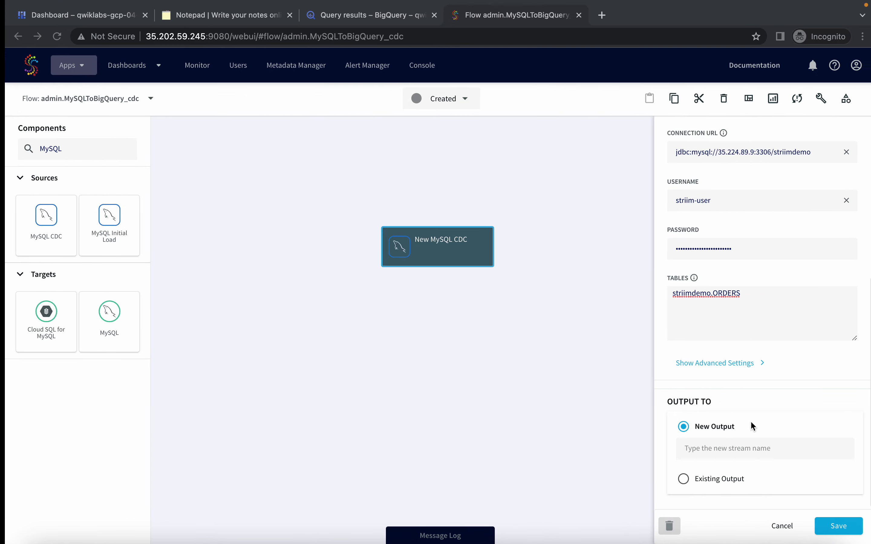
left_click(759, 453)
key("super+v")
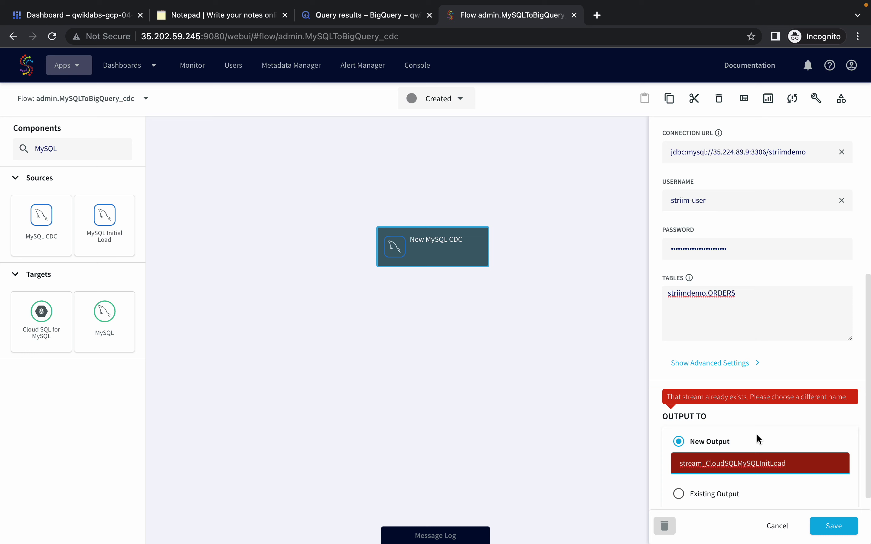
type("_source_2")
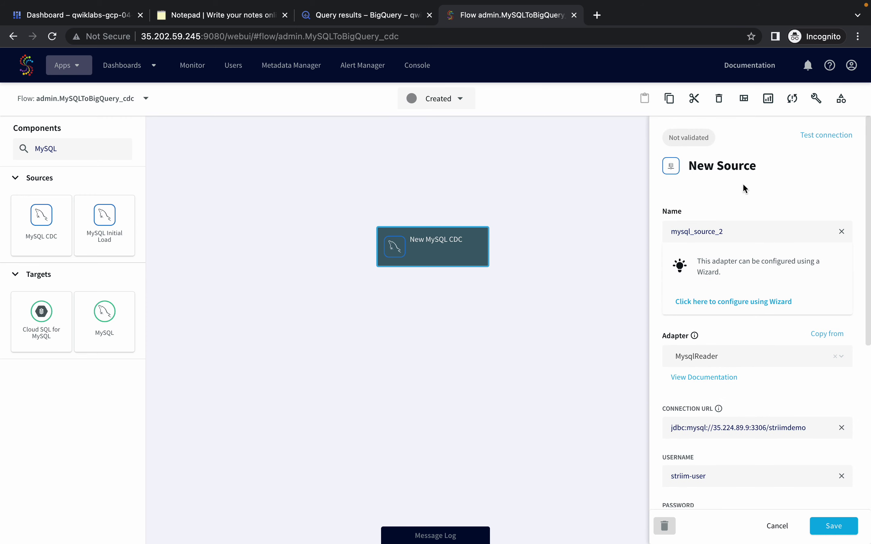
scroll(750, 292, "down", 8)
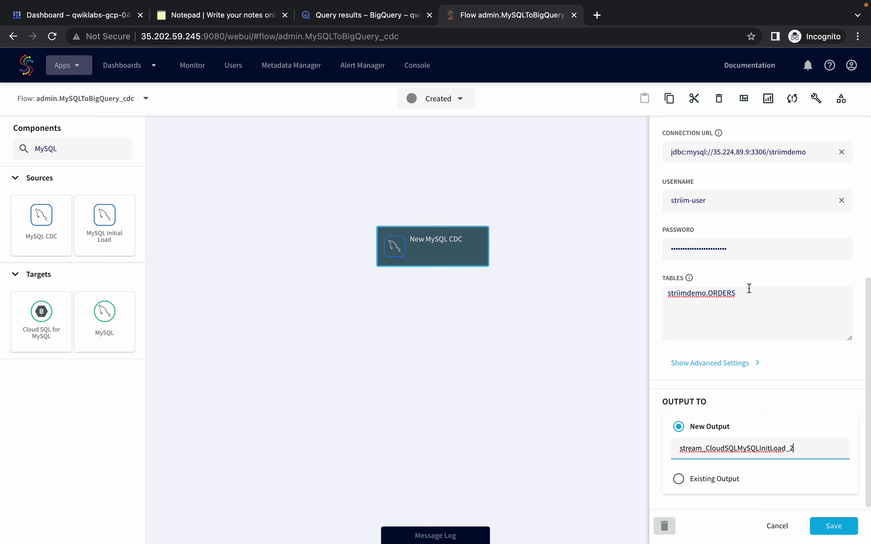
left_click(837, 534)
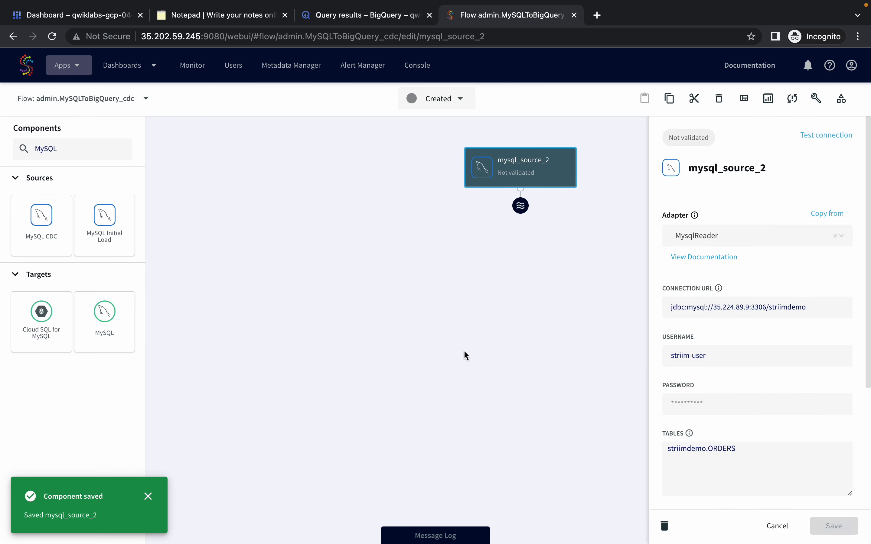
Step: Connect a new Target component to the output stream of mysql_source_2
left_click(520, 206)
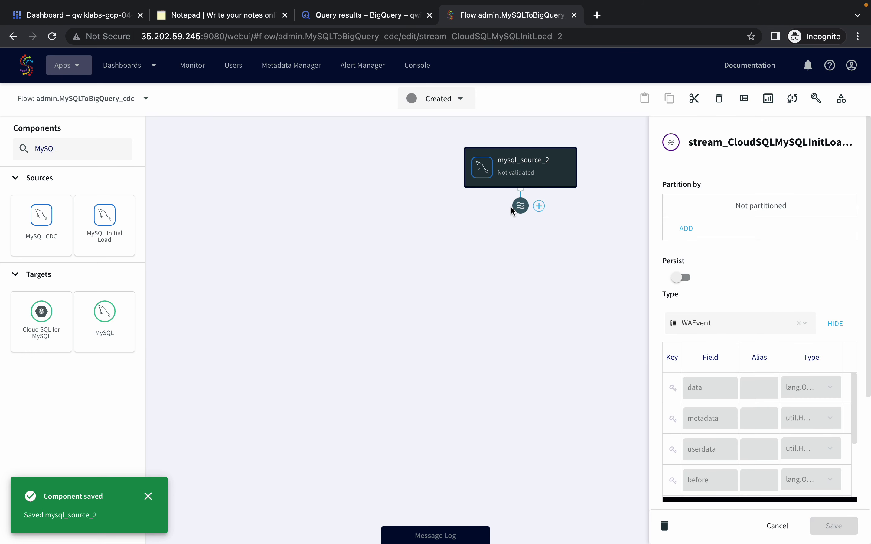
left_click(540, 207)
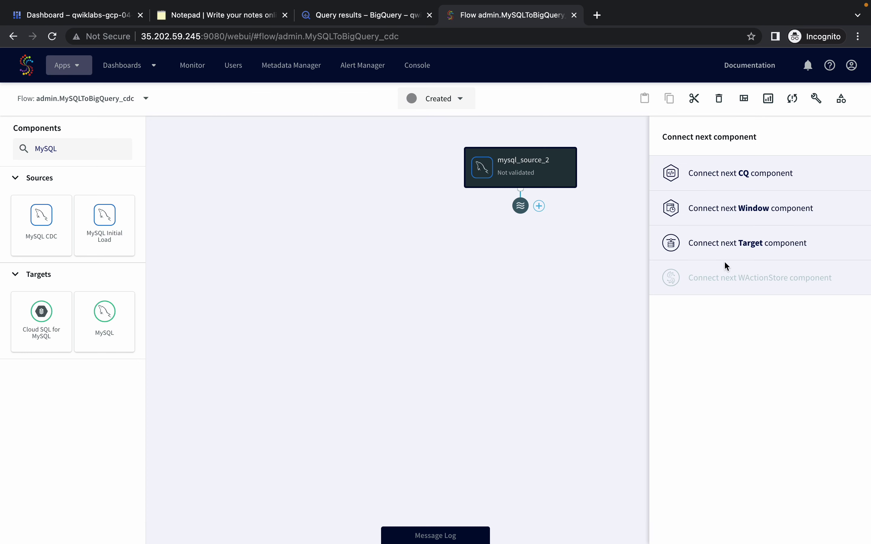
left_click(740, 251)
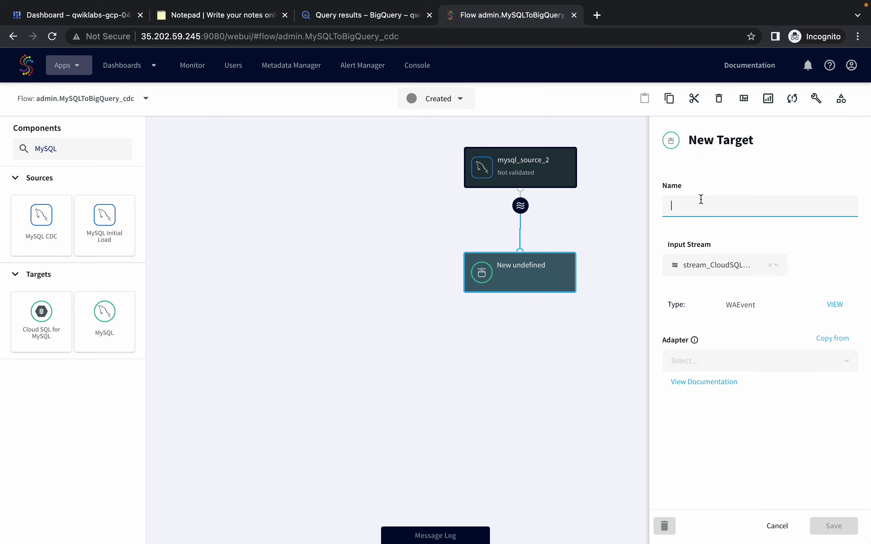
Step: Name the new target tgt_MySQLCDCBigQuery, copied from Task 7 of the lab instructions
key("ctrl+Left")
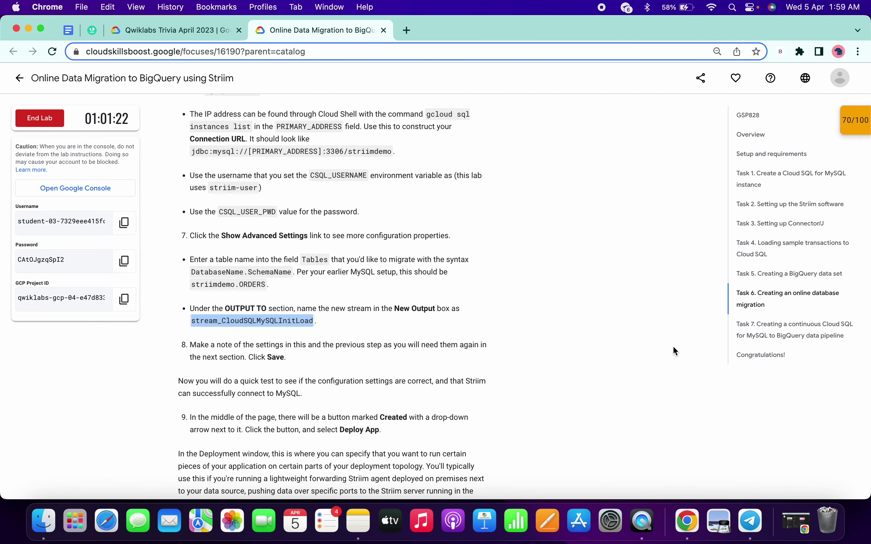
left_click(768, 338)
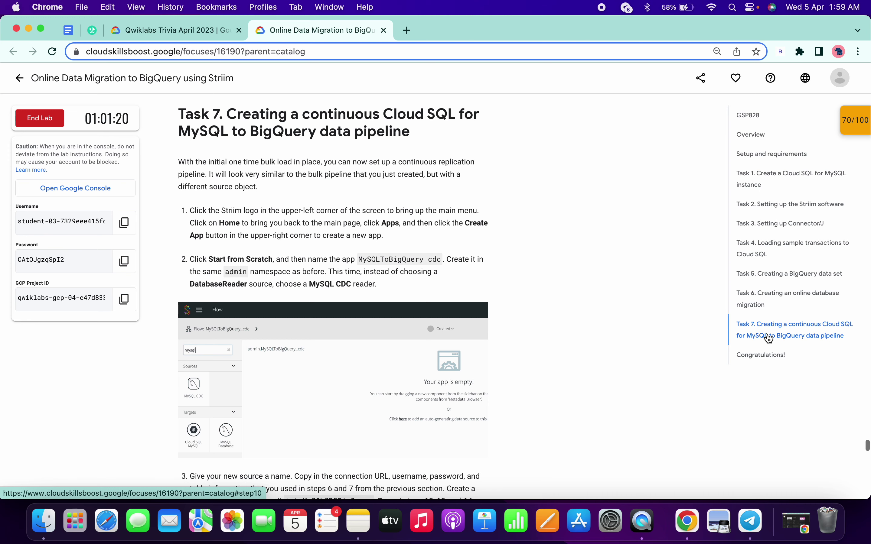
key("ctrl+Right")
key("ctrl+Left")
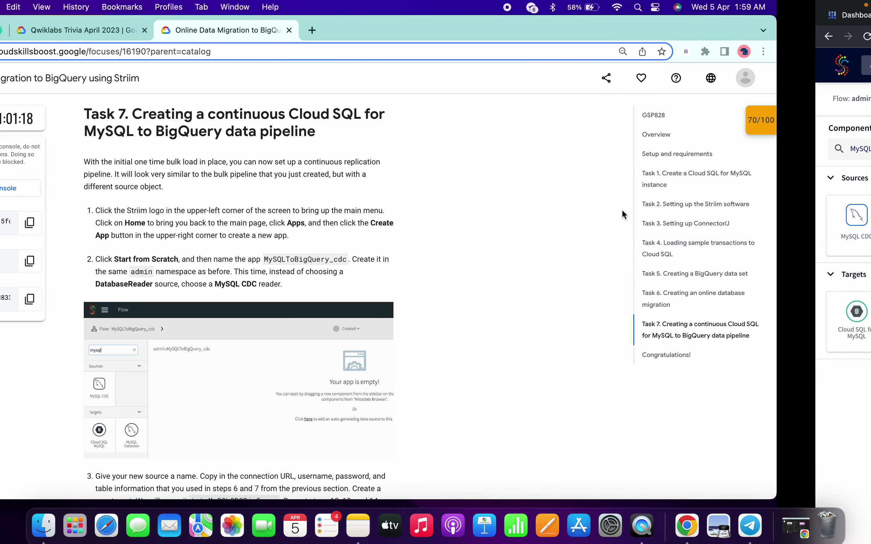
scroll(378, 256, "down", 7)
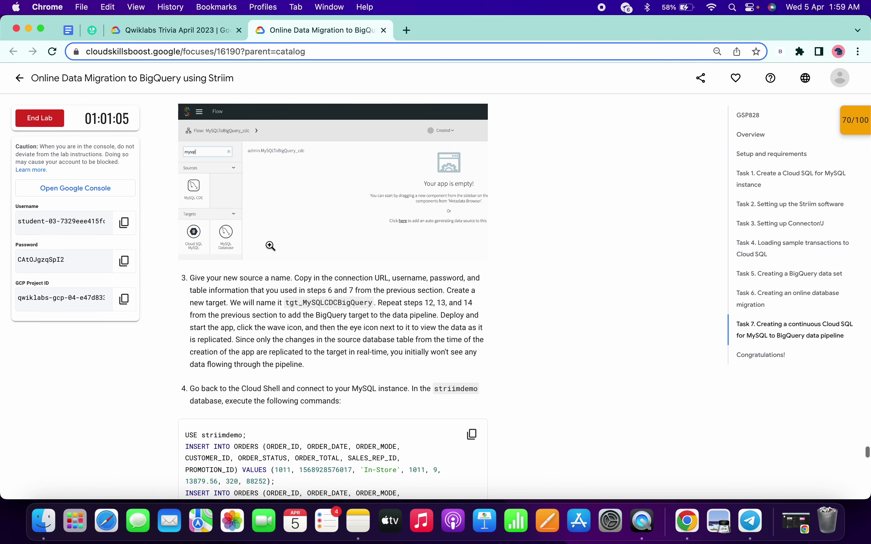
double_click(307, 306)
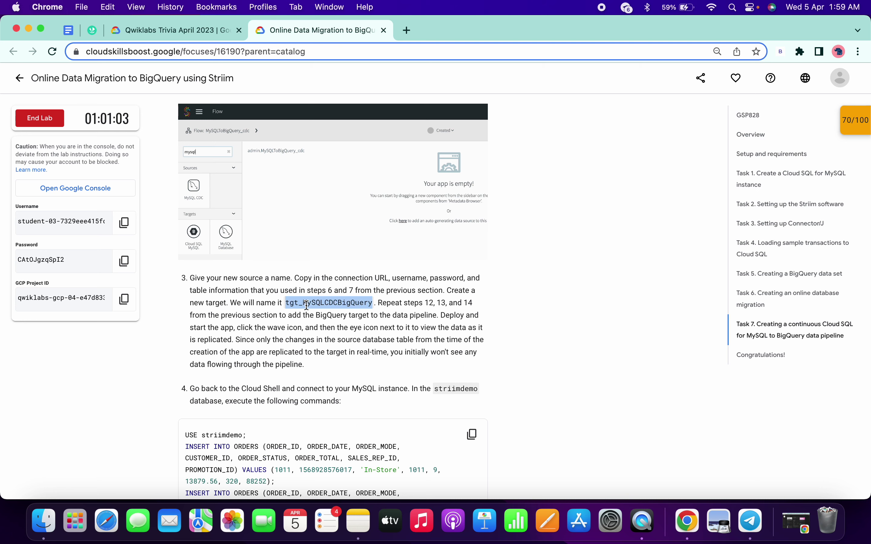
key("super+c")
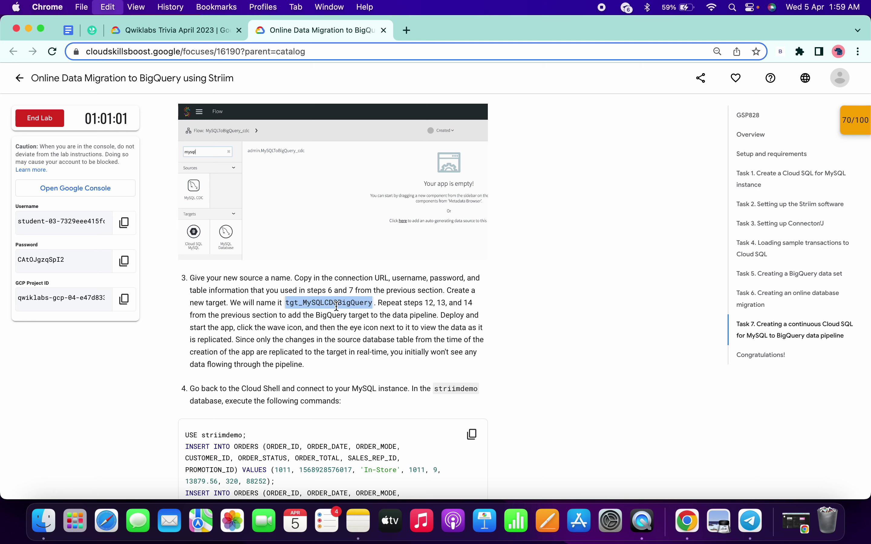
key("ctrl+Right")
key("super+v")
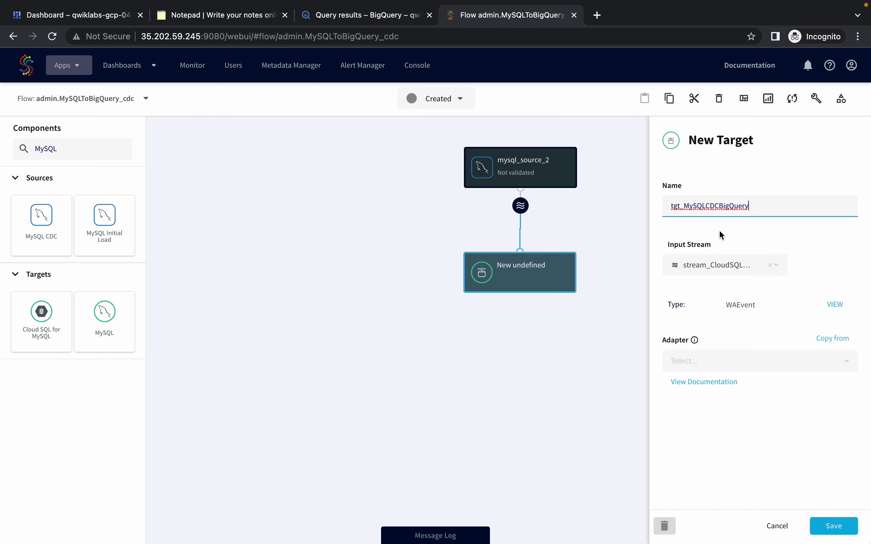
Step: Set the new target's adapter to BigQueryWriter
key("ctrl+Left")
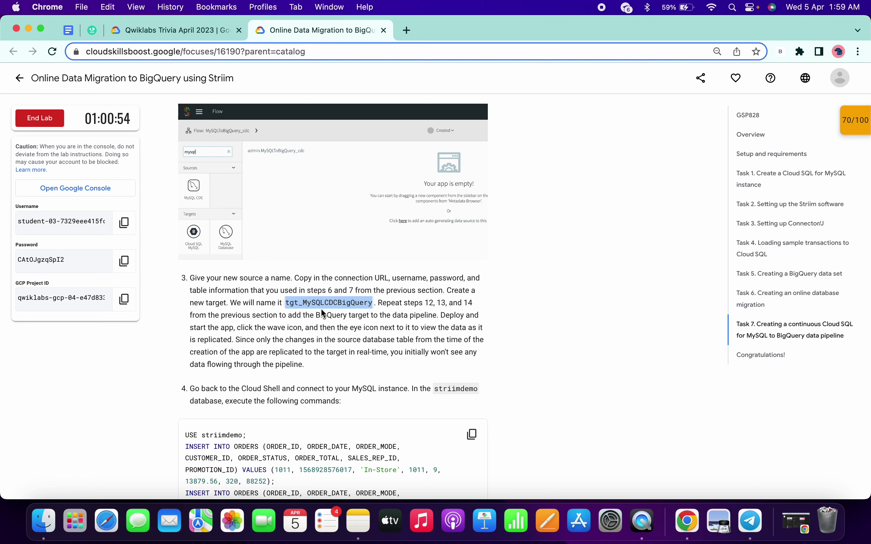
key("ctrl+Right")
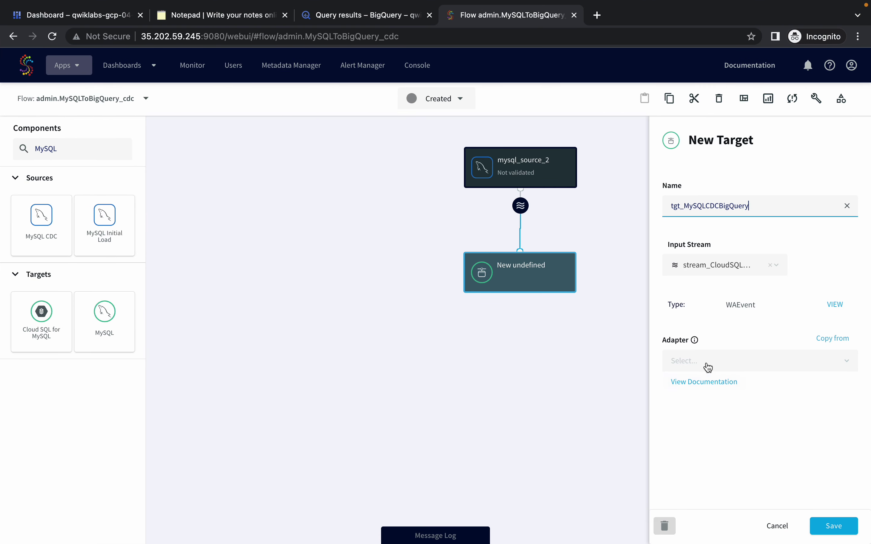
left_click(688, 359)
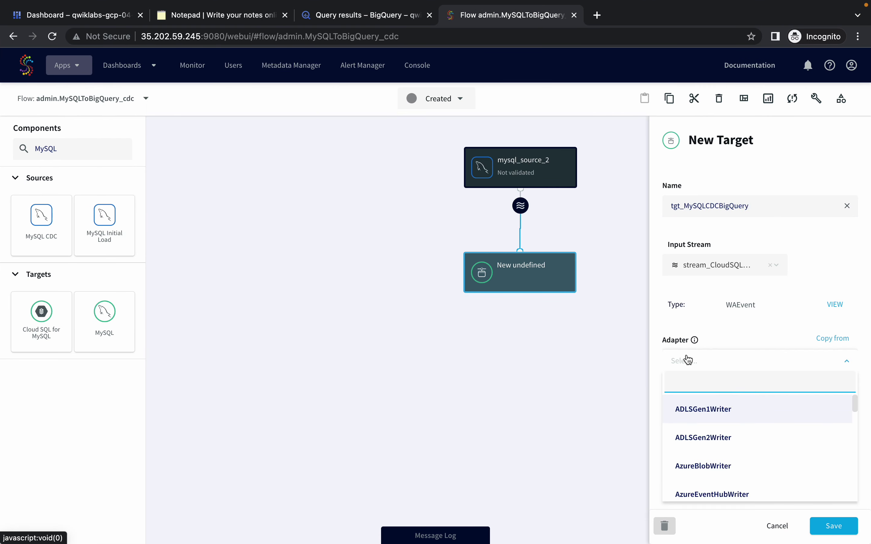
type("big")
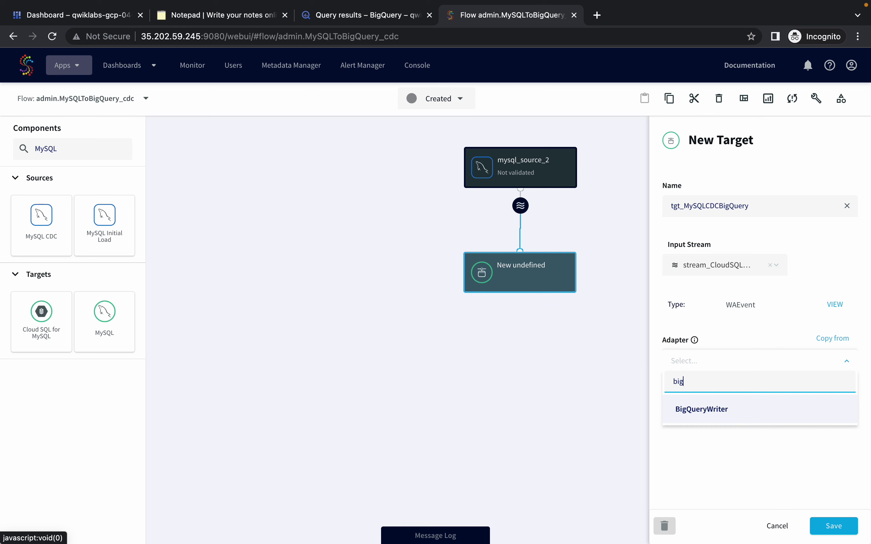
left_click(719, 409)
scroll(702, 425, "down", 2)
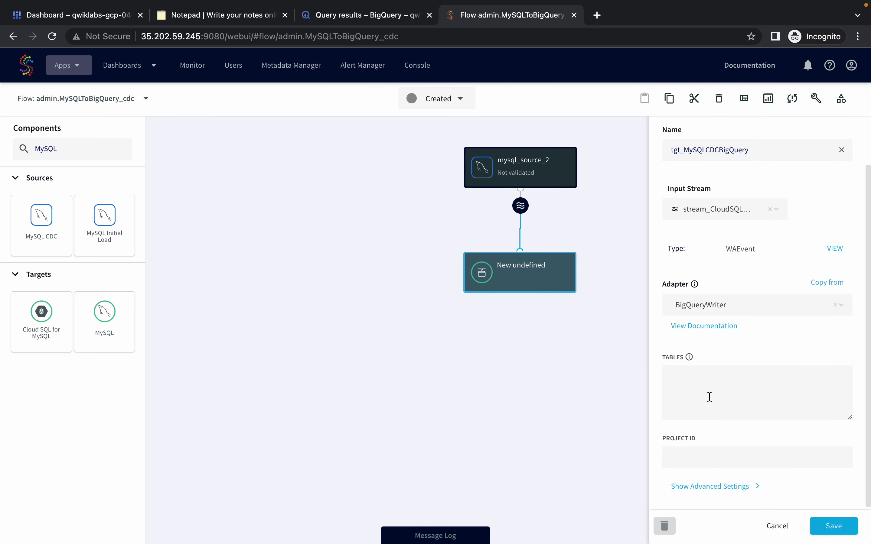
Step: Look up the BigQuery target's connection properties in Task 6 of the lab instructions
key("ctrl+Left")
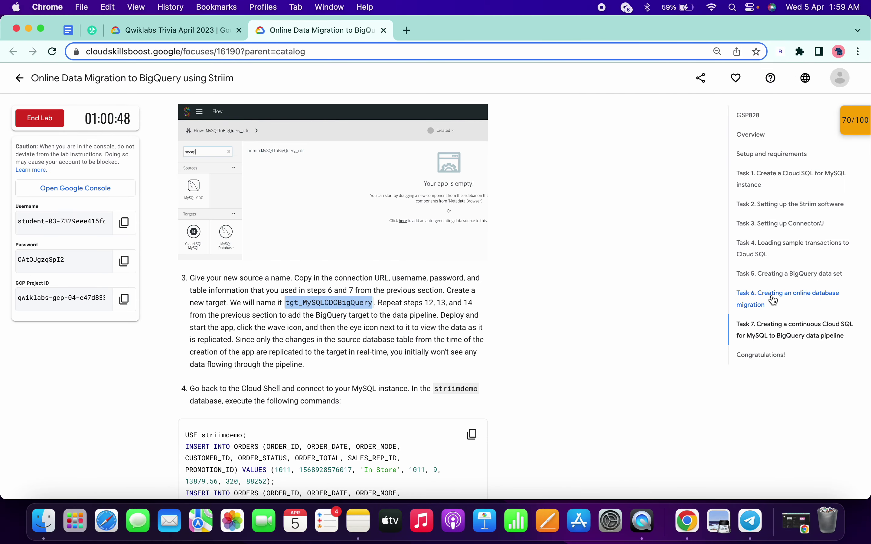
left_click(762, 301)
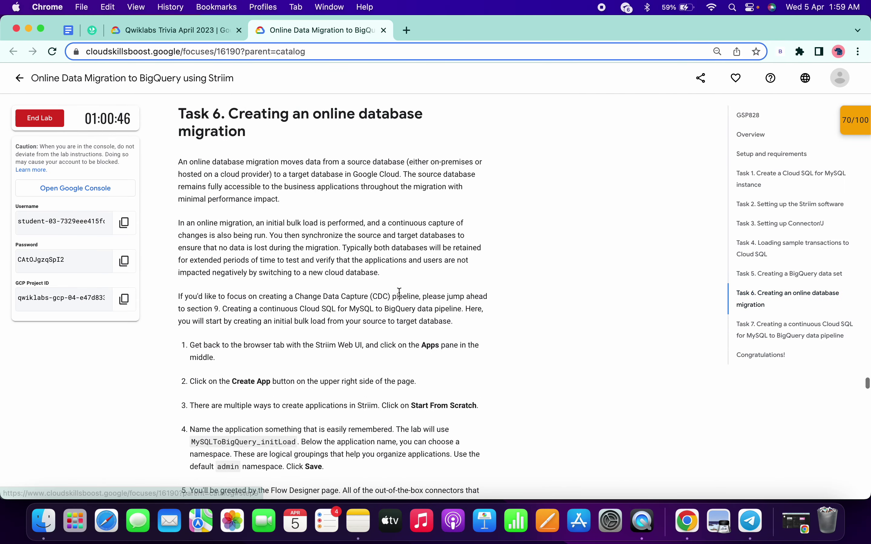
scroll(399, 291, "down", 7)
scroll(399, 294, "down", 5)
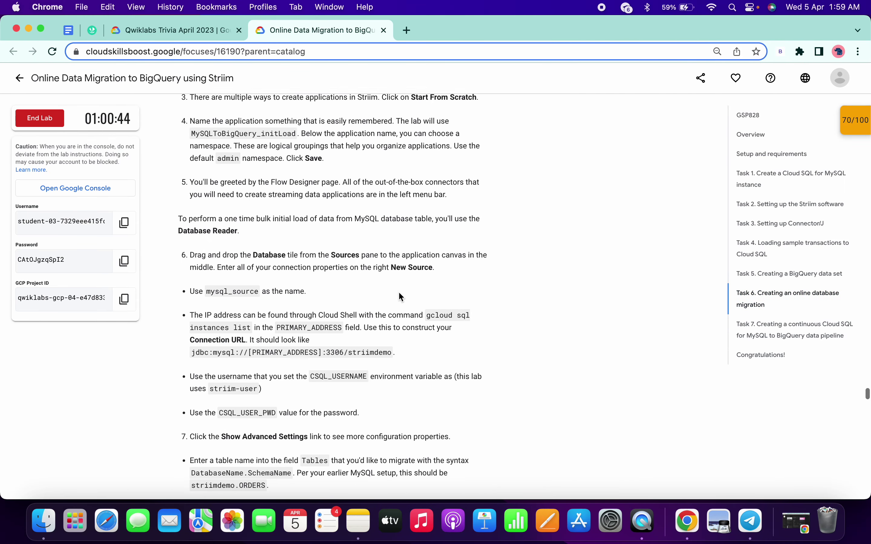
scroll(400, 293, "down", 15)
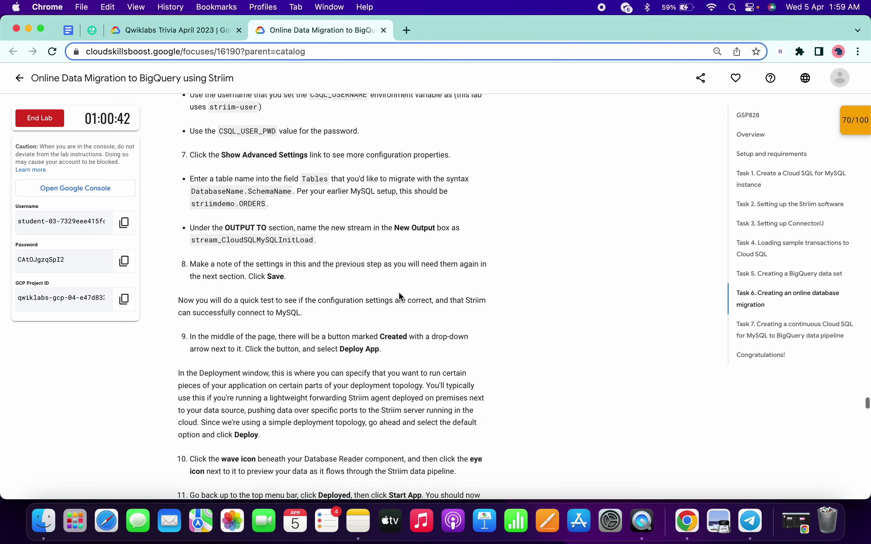
scroll(399, 293, "down", 1)
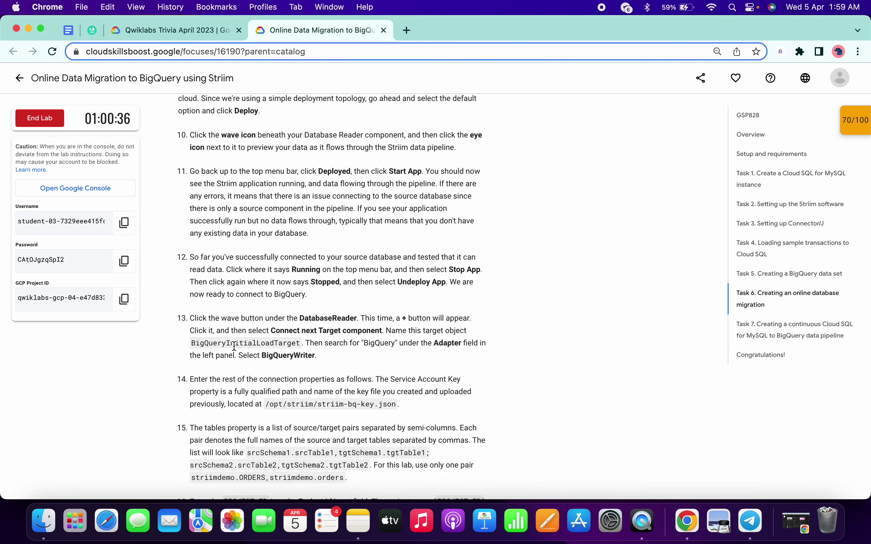